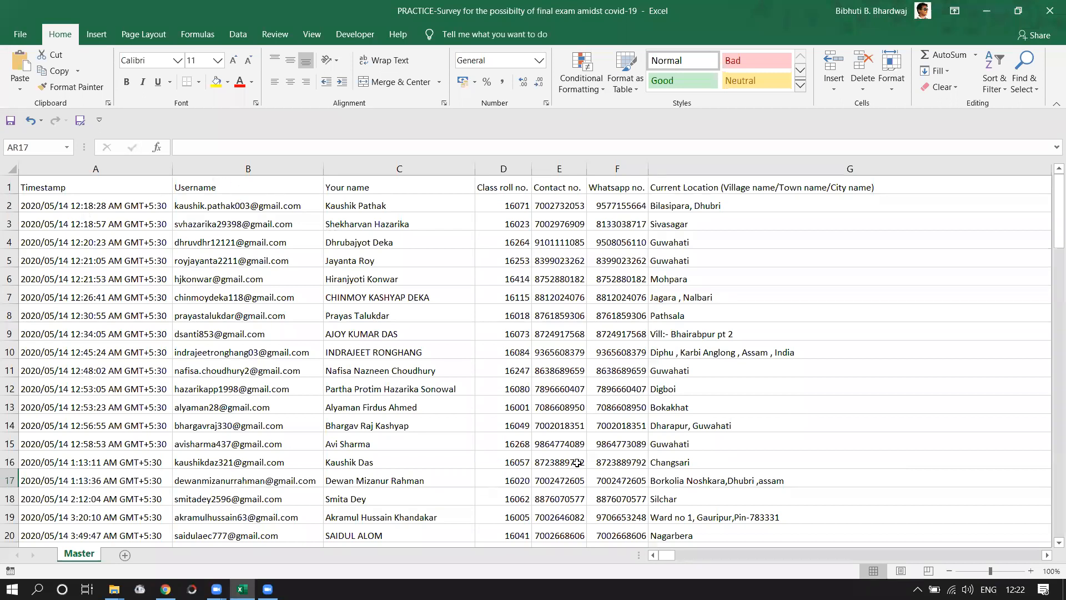
- Review the survey's column headings on the Master sheet, from timestamp through distance, travel time, GPS location, laptop and exam preference questions
left_click_drag(673, 557, 795, 556)
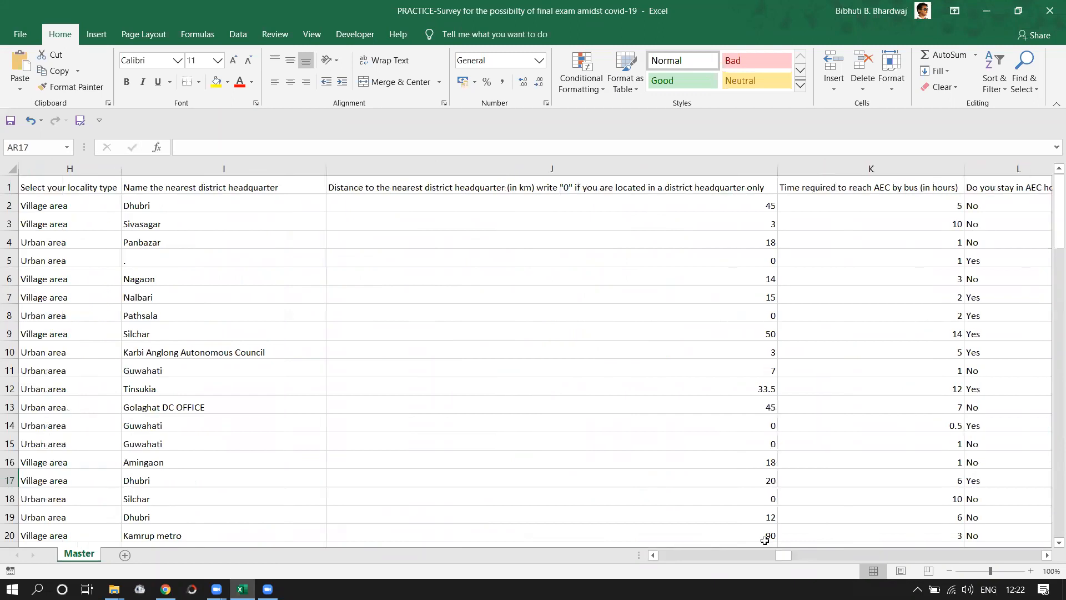
left_click(414, 188)
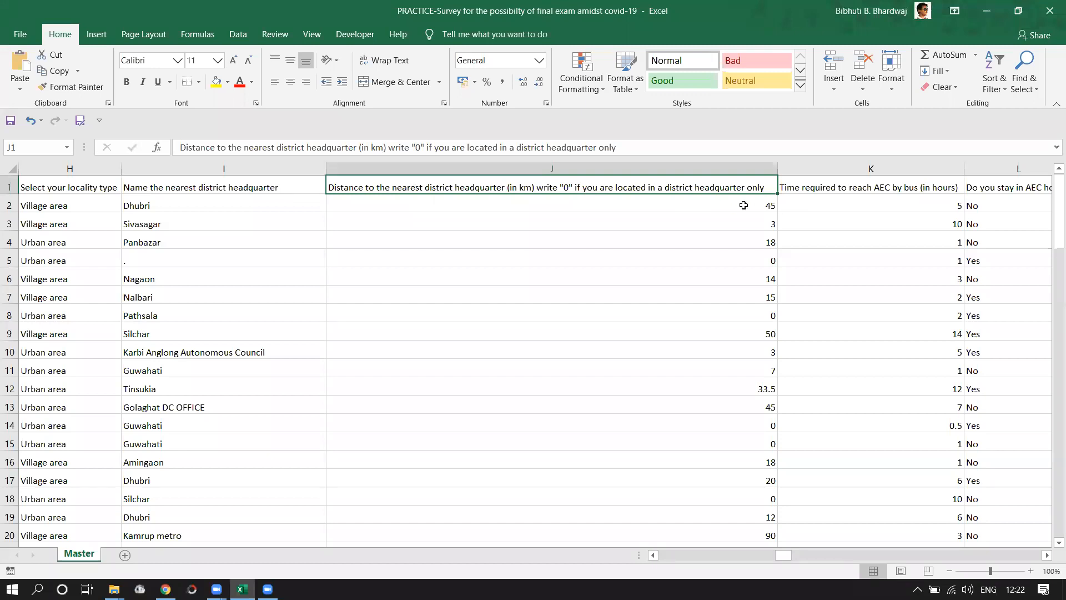
left_click(812, 189)
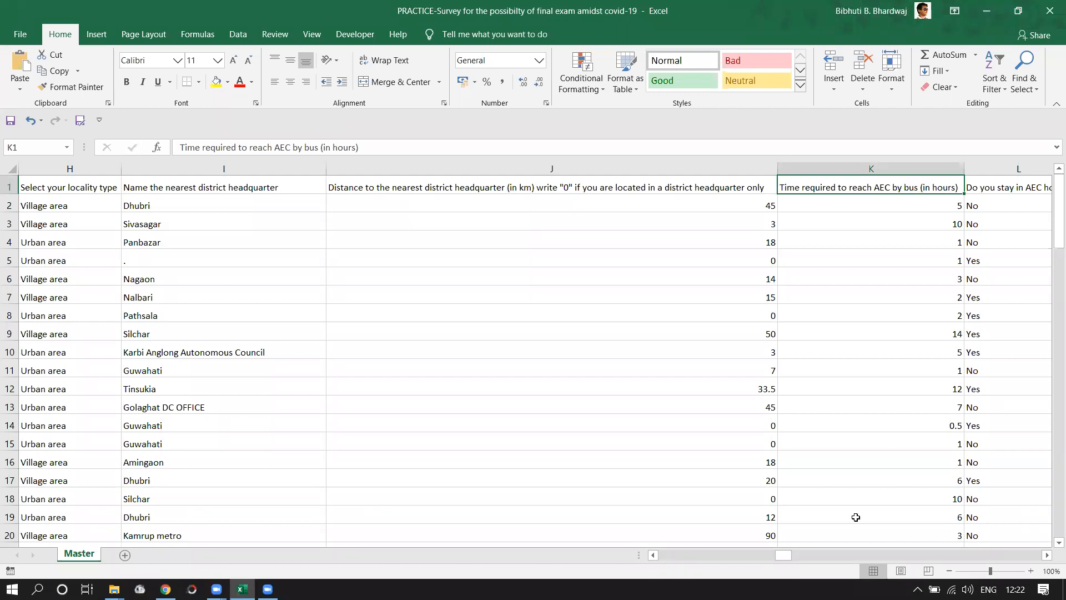
left_click(756, 480)
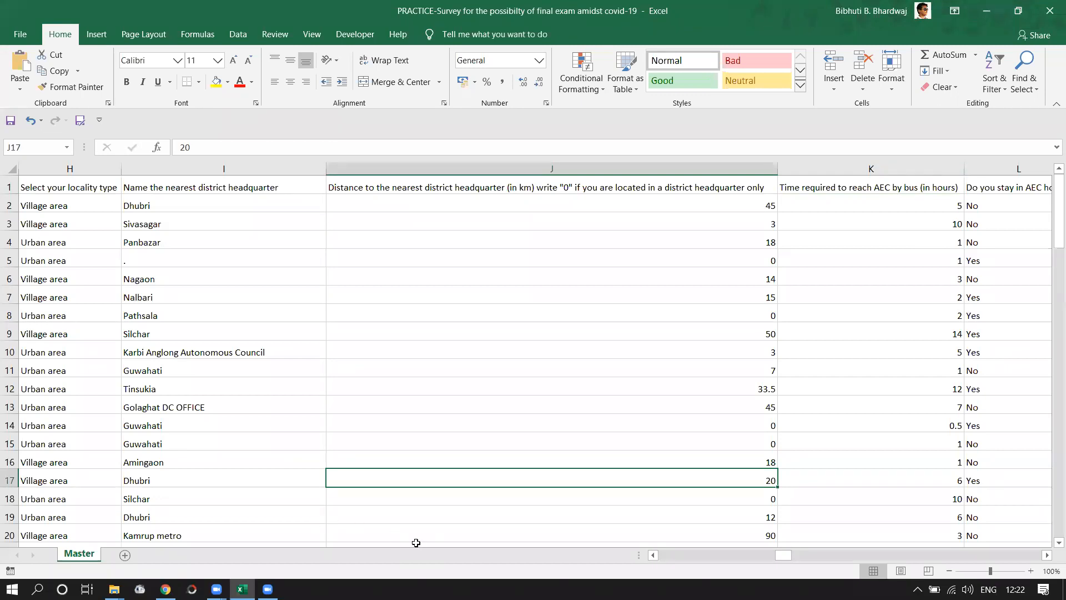
left_click(1014, 187)
key("Right")
key("Right")
key("Right")
key("Right")
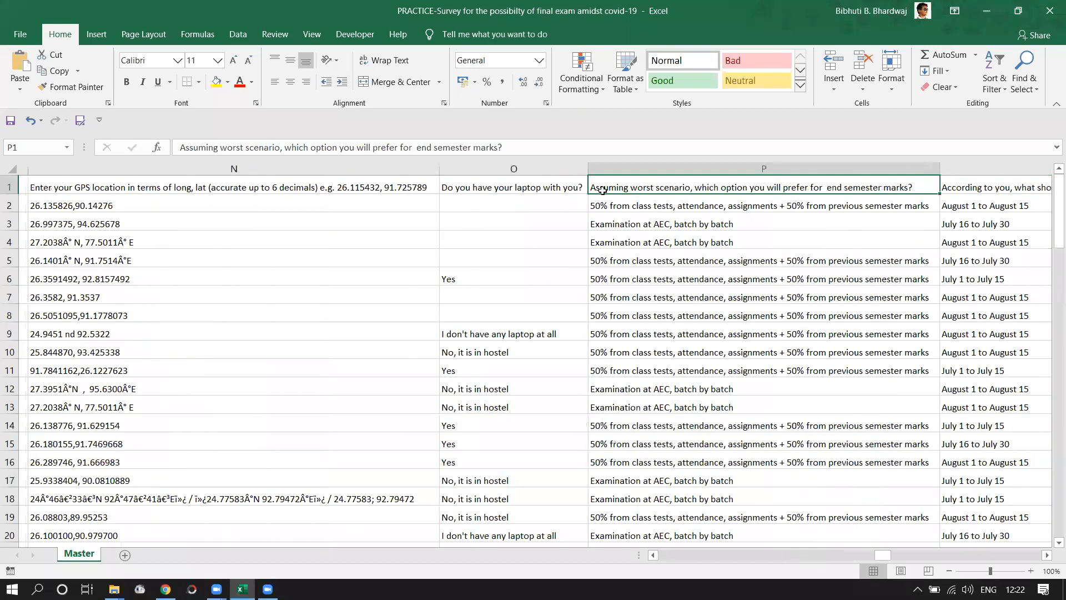
key("Left")
key("Left")
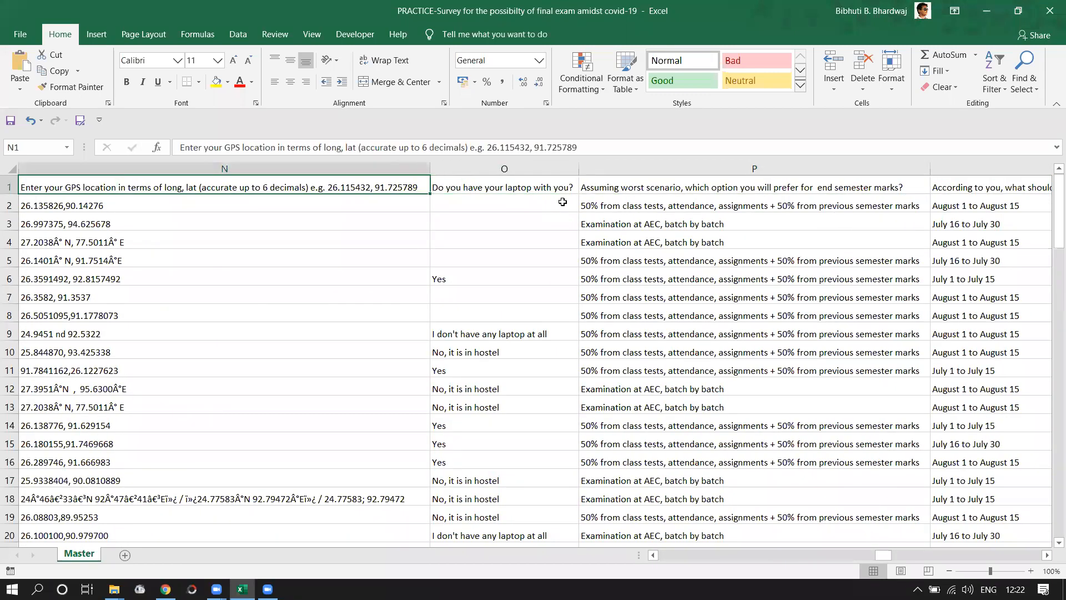
key("Left")
key("Left")
key("Left")
key("Left")
key("Left")
key("Left")
key("Left")
key("Left")
key("Left")
key("Left")
key("Left")
key("Left")
key("Left")
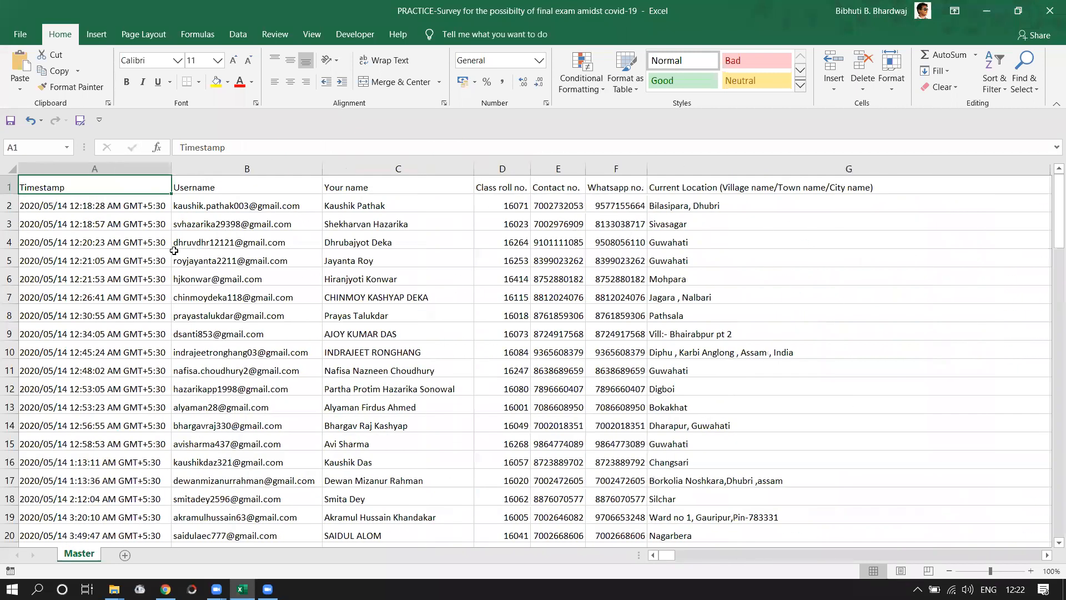
- Create a PivotTable on a new worksheet from columns A to AL of the Master sheet
left_click_drag(62, 167, 664, 244)
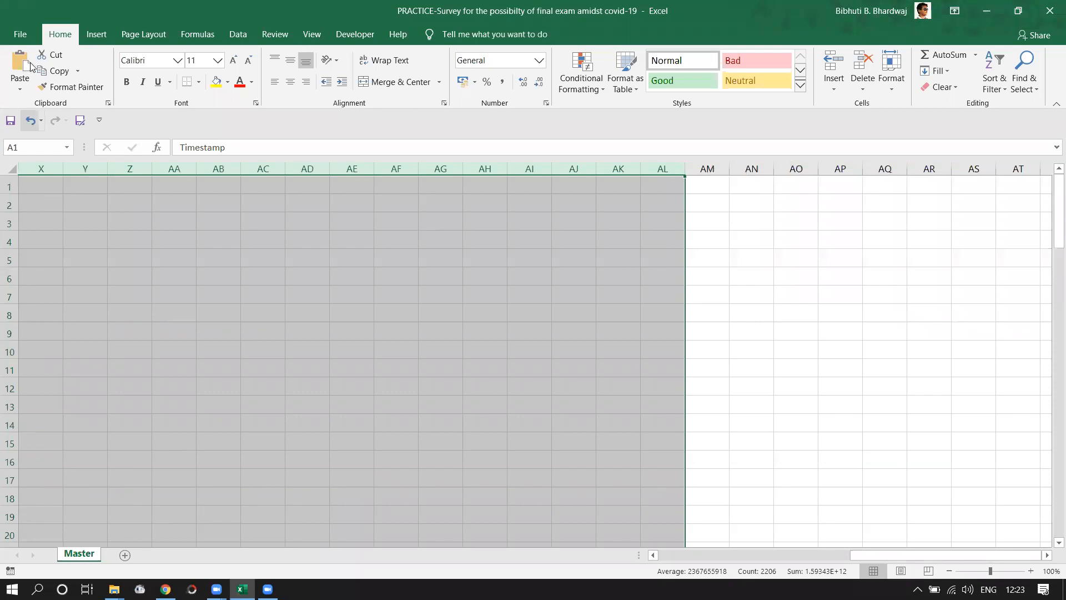
left_click(95, 35)
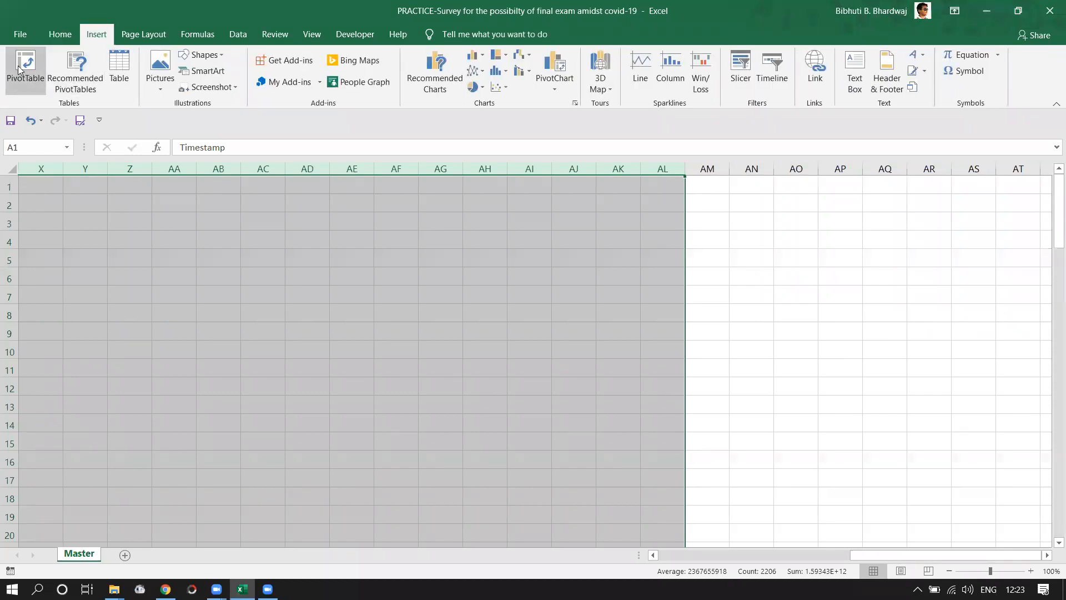
left_click(18, 69)
left_click(875, 369)
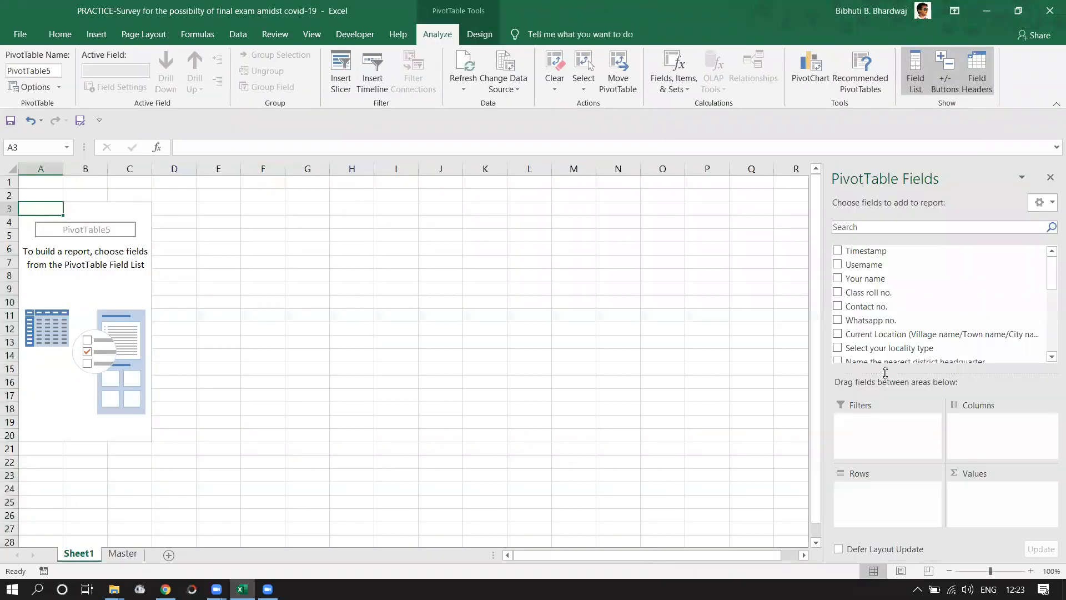
- Put "Select your locality type" in the pivot rows and the distance to the nearest district headquarter in the values
scroll(895, 350, "down", 5)
scroll(902, 336, "up", 4)
scroll(902, 336, "up", 2)
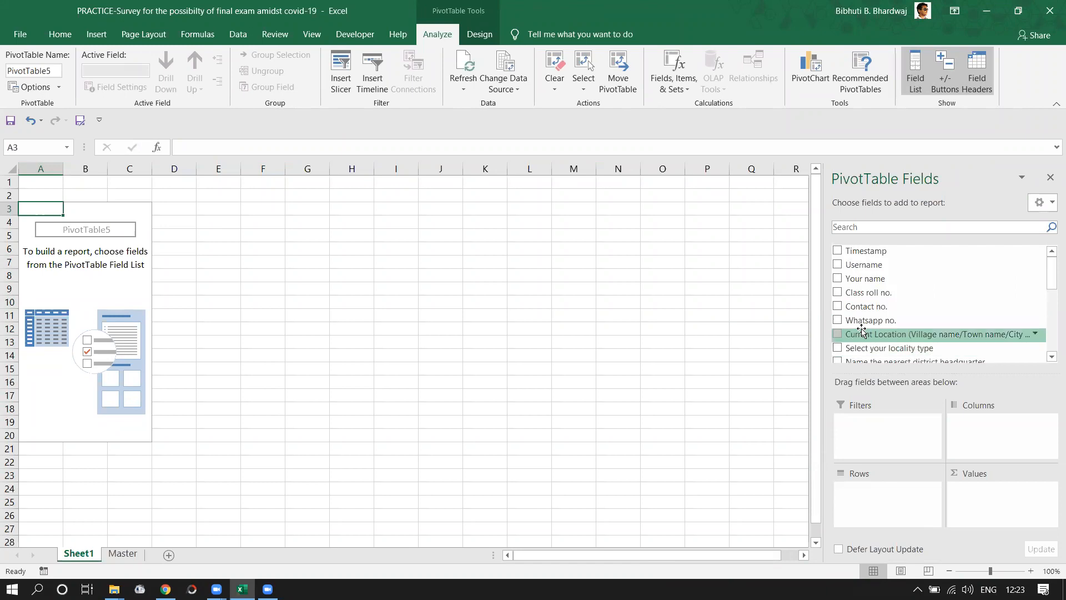
scroll(863, 332, "down", 1)
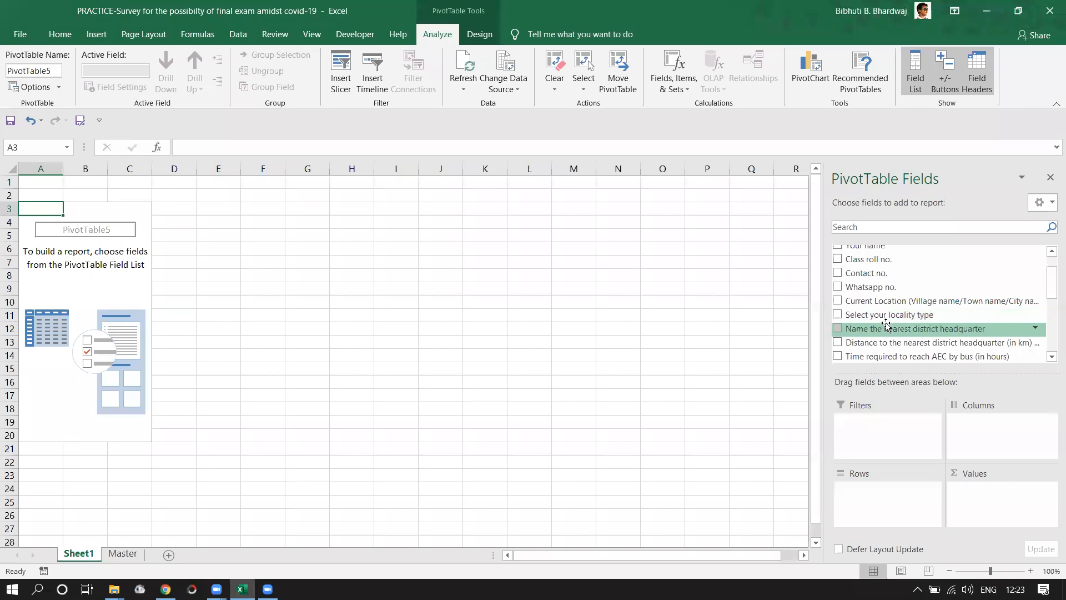
left_click_drag(895, 321, 917, 503)
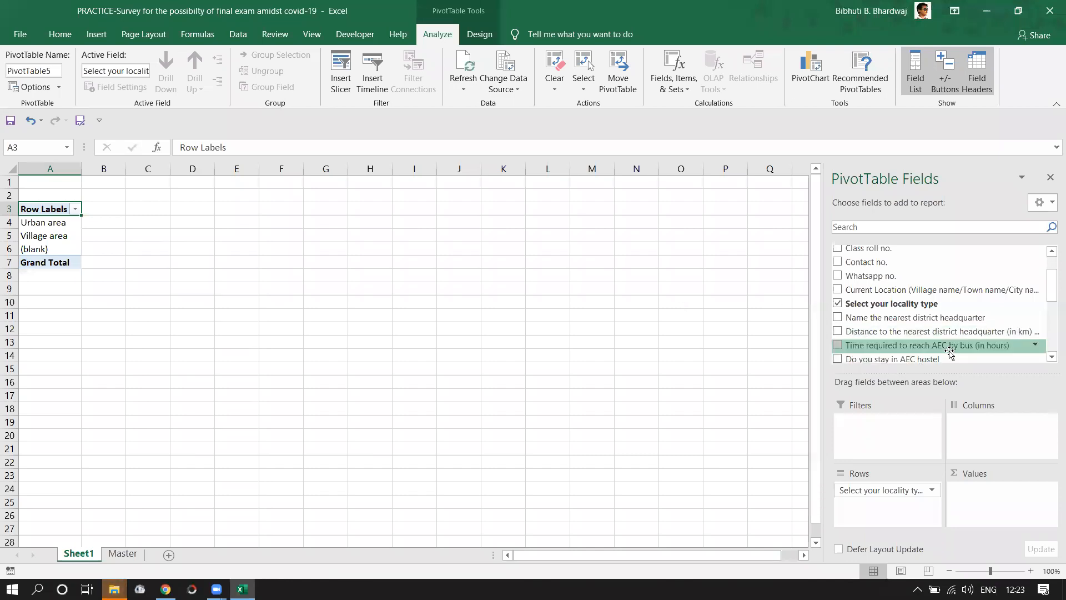
scroll(938, 344, "down", 1)
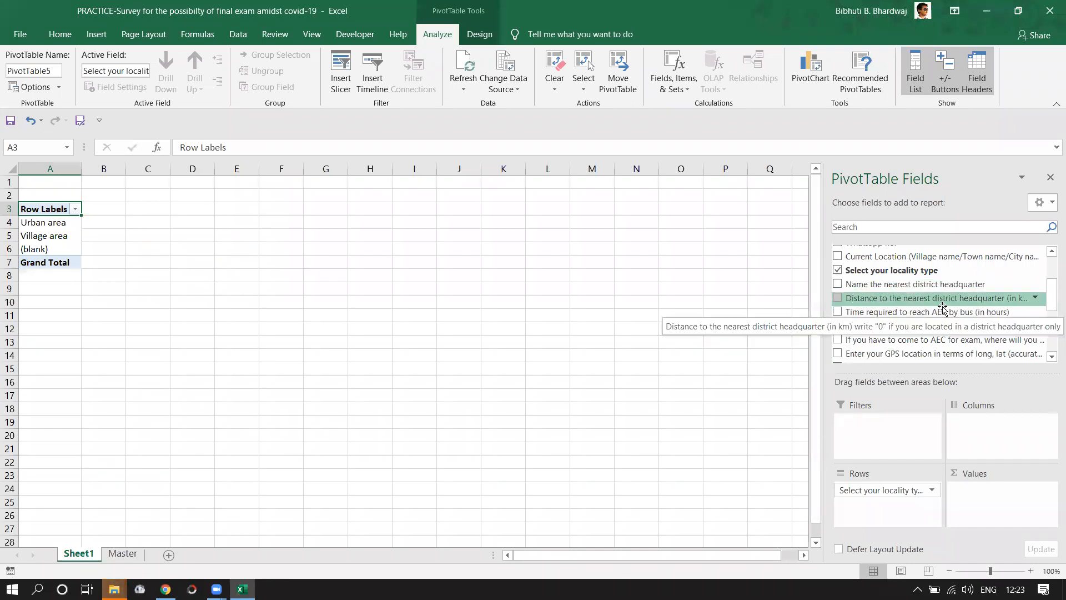
left_click_drag(962, 348, 1023, 518)
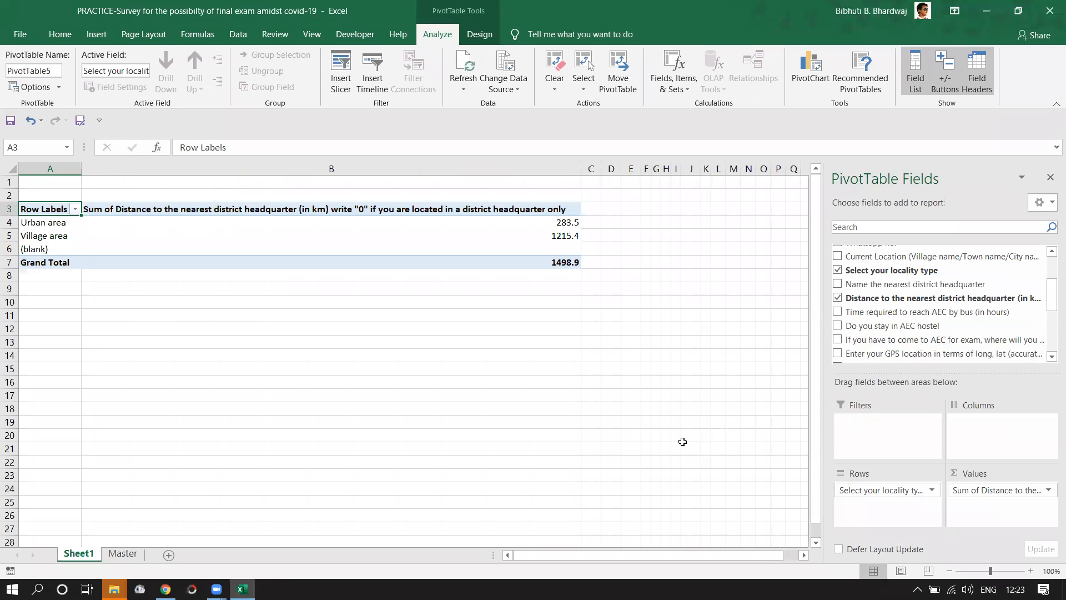
- Summarize the distance values by Average and compare the urban and village area rows
left_click(963, 493)
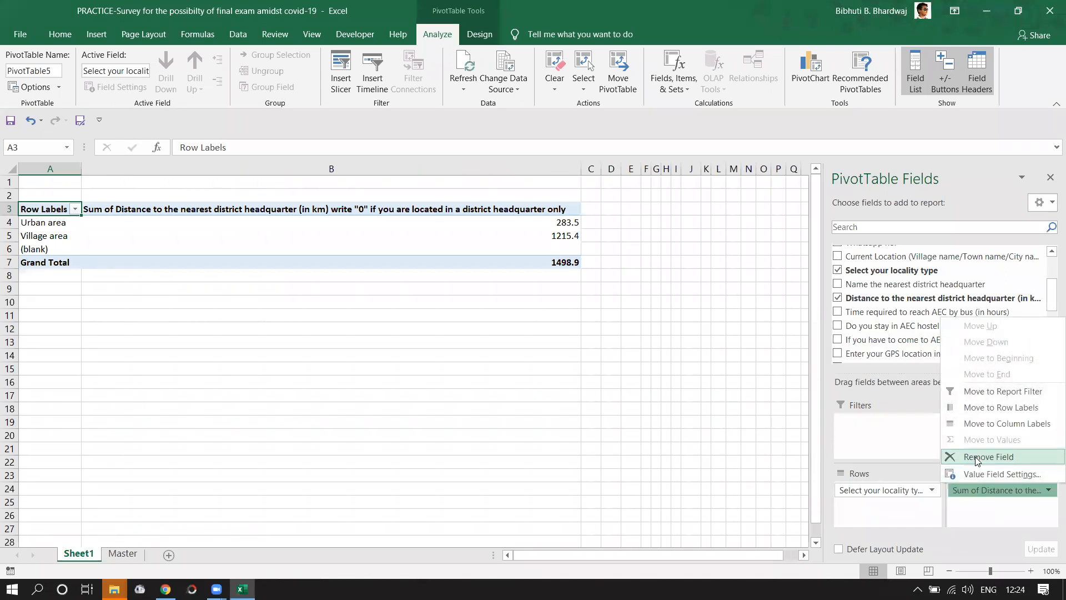
left_click(981, 475)
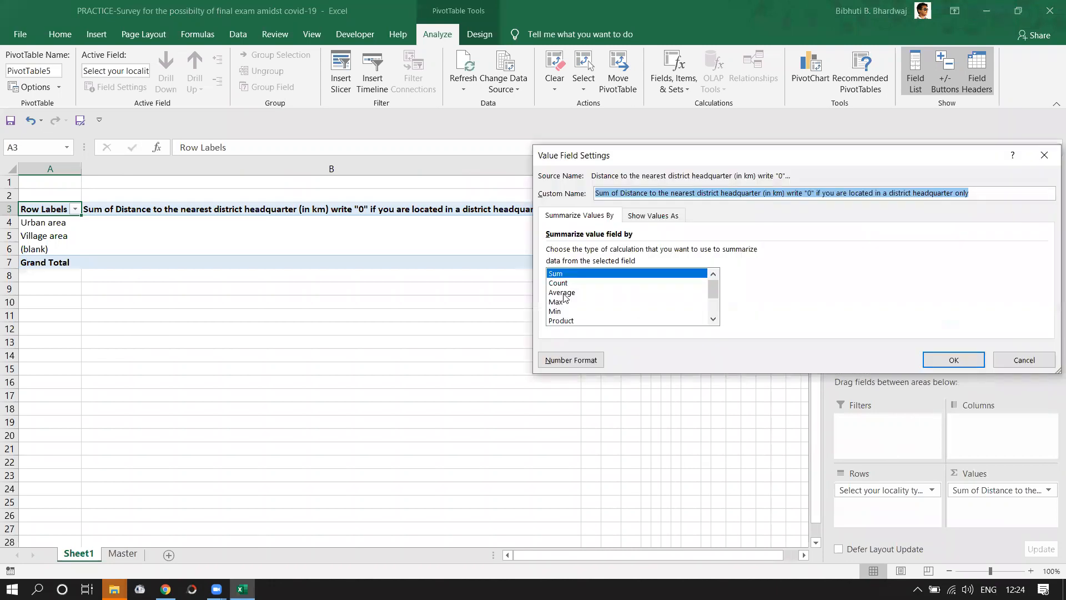
left_click(569, 294)
left_click(954, 360)
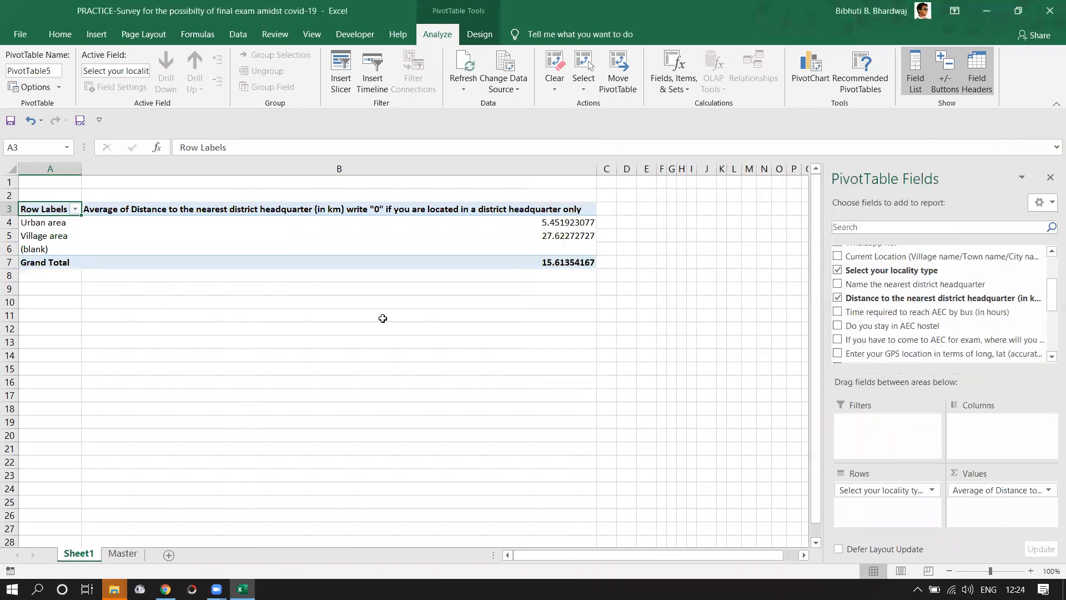
left_click(364, 316)
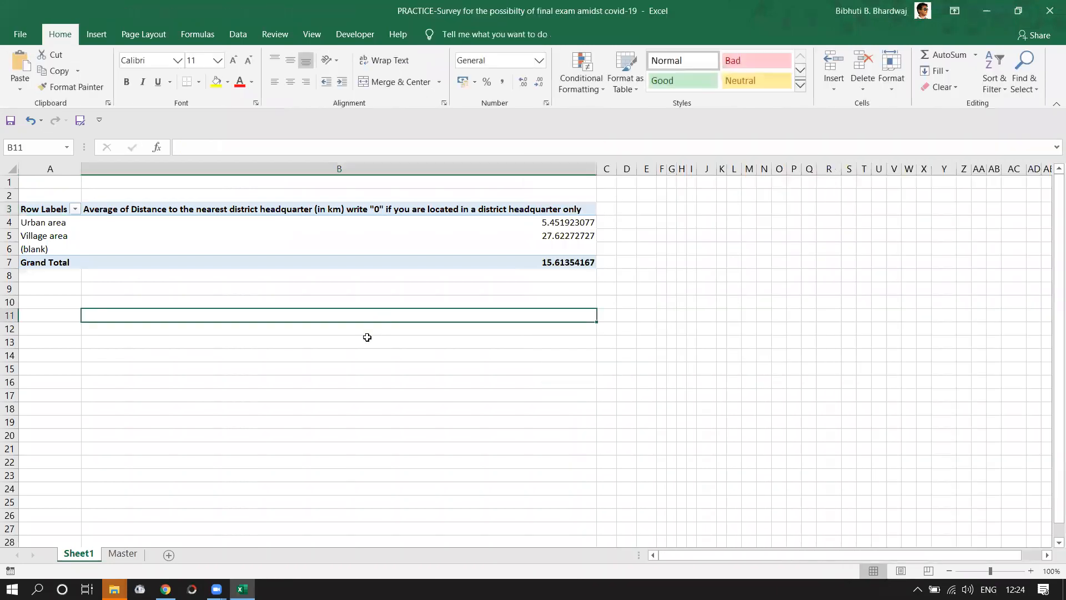
left_click(44, 222)
left_click(229, 337)
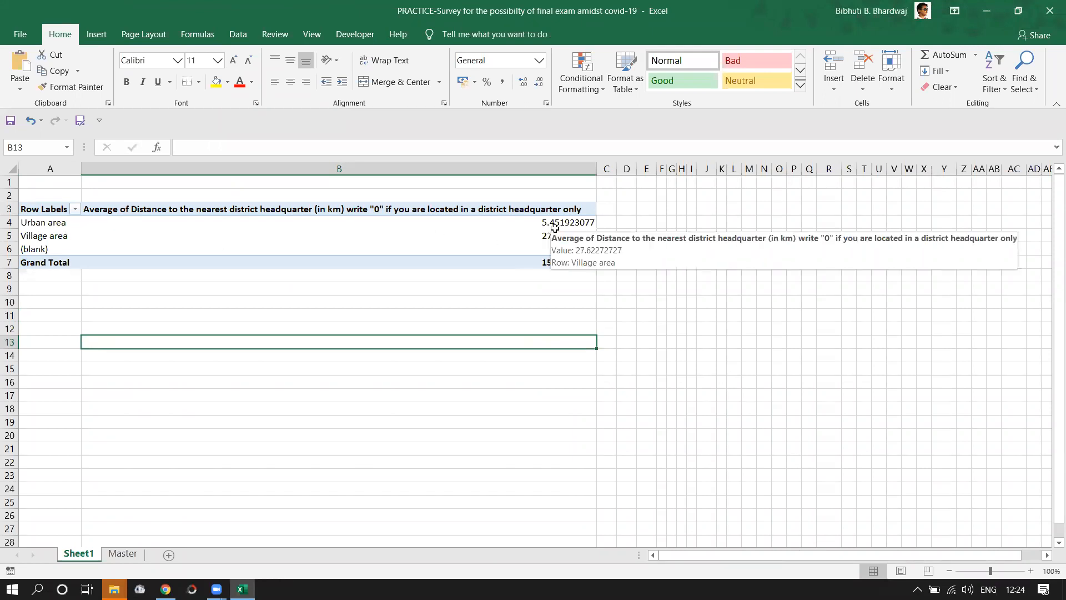
mouse_move(553, 228)
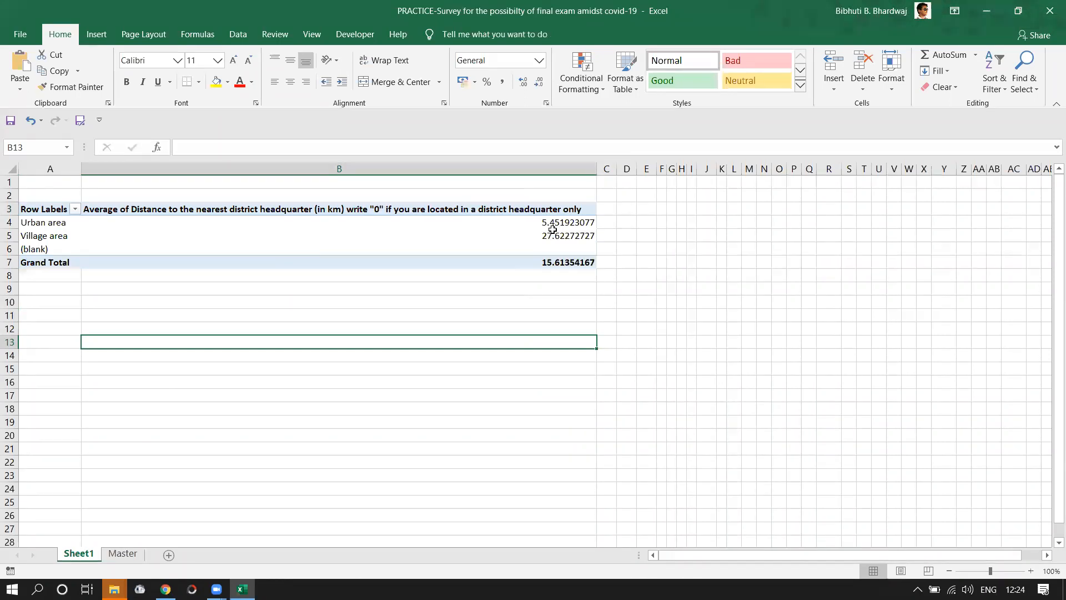
mouse_move(56, 247)
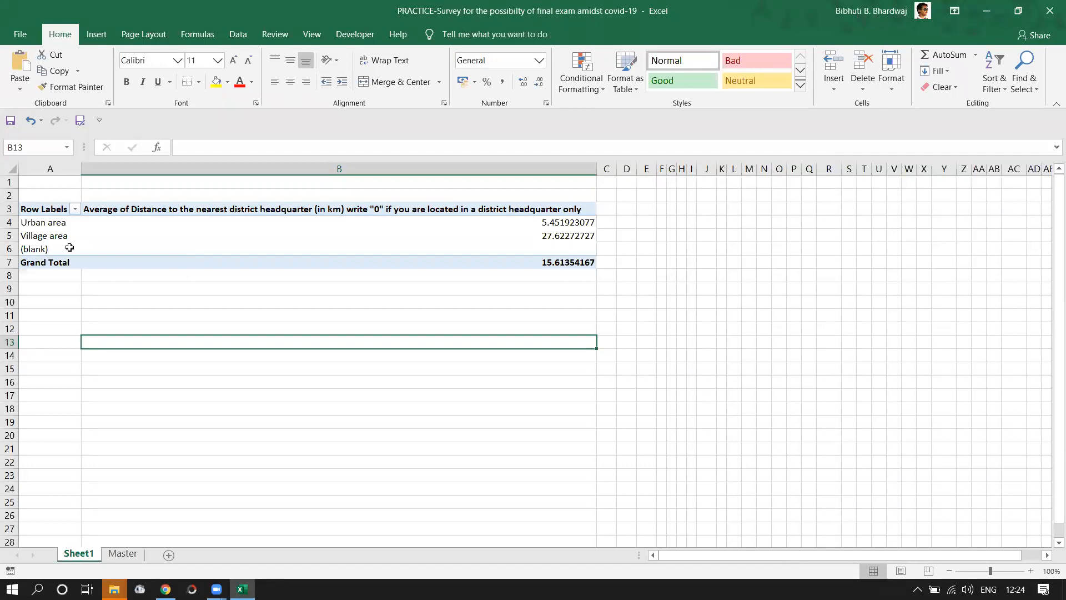
mouse_move(228, 218)
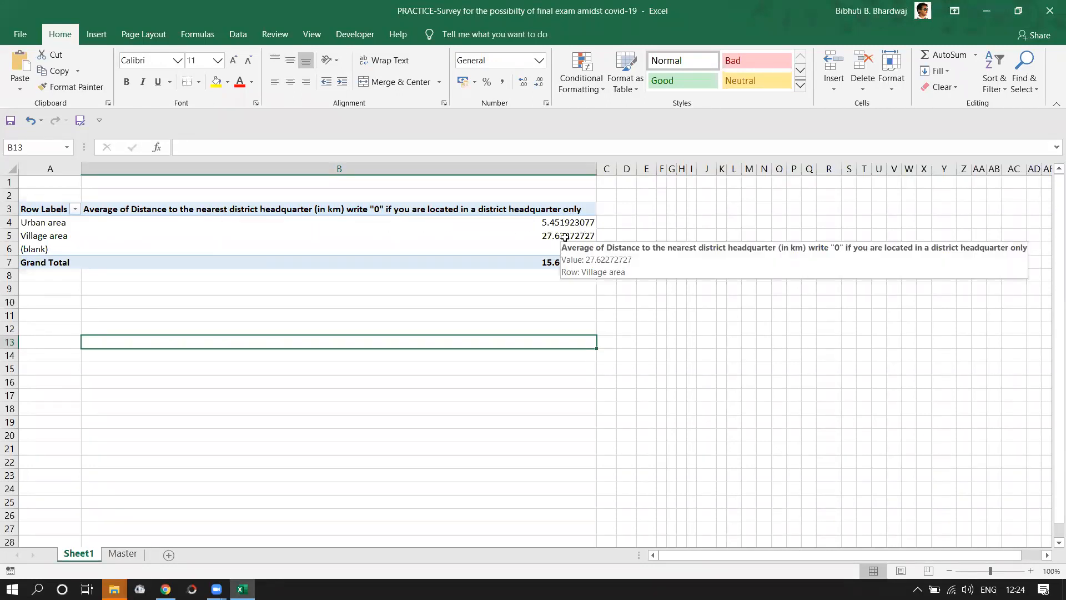
- Summarize the distance values by Count for each locality type
left_click(379, 209)
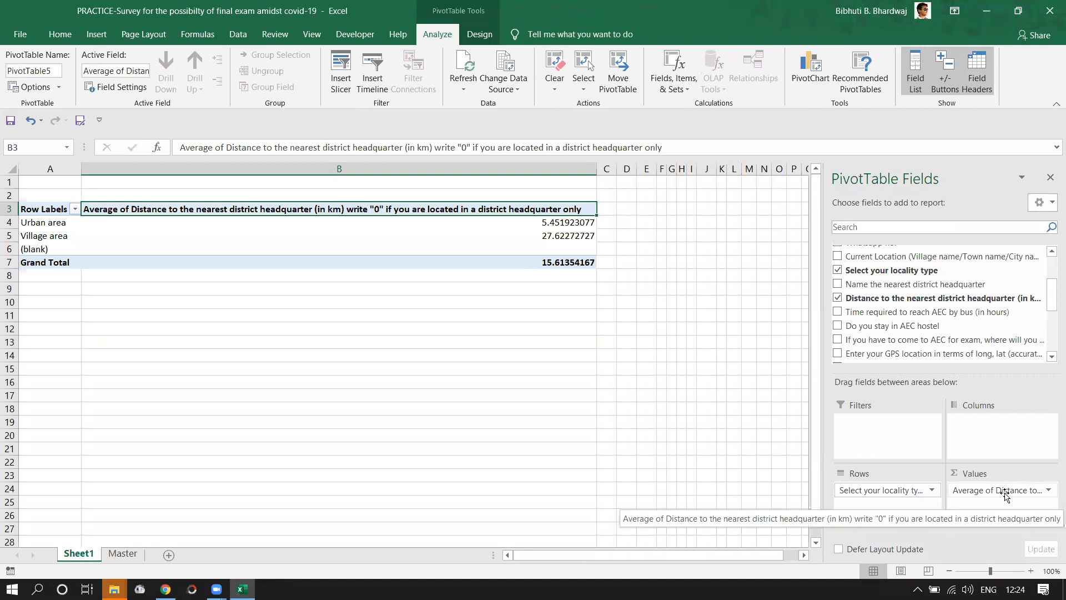
left_click(1038, 489)
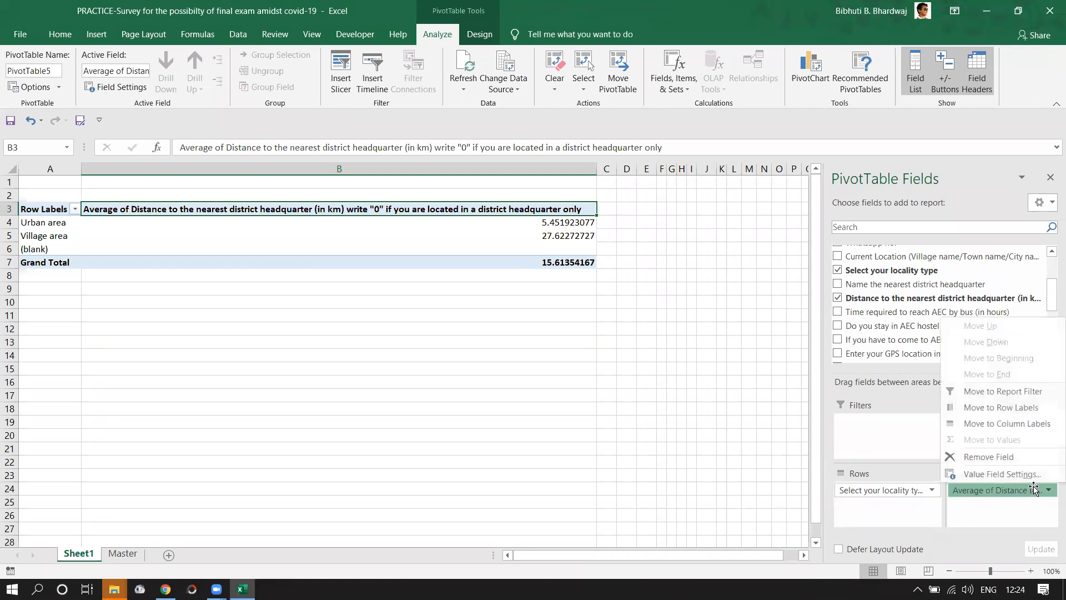
left_click(1009, 475)
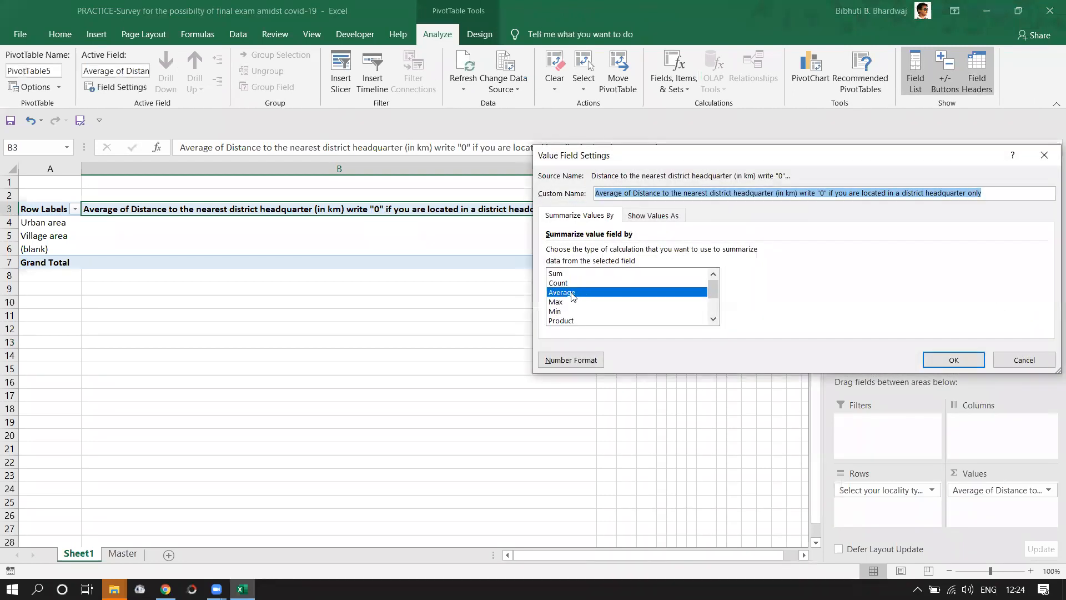
left_click(558, 283)
left_click(953, 360)
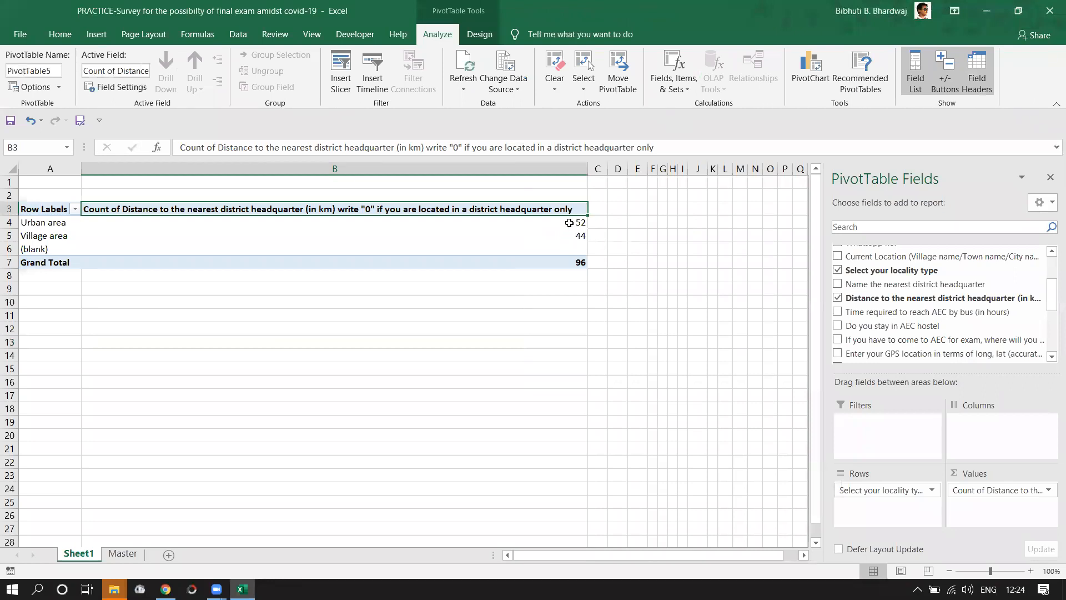
left_click(570, 223)
left_click_drag(617, 261, 634, 261)
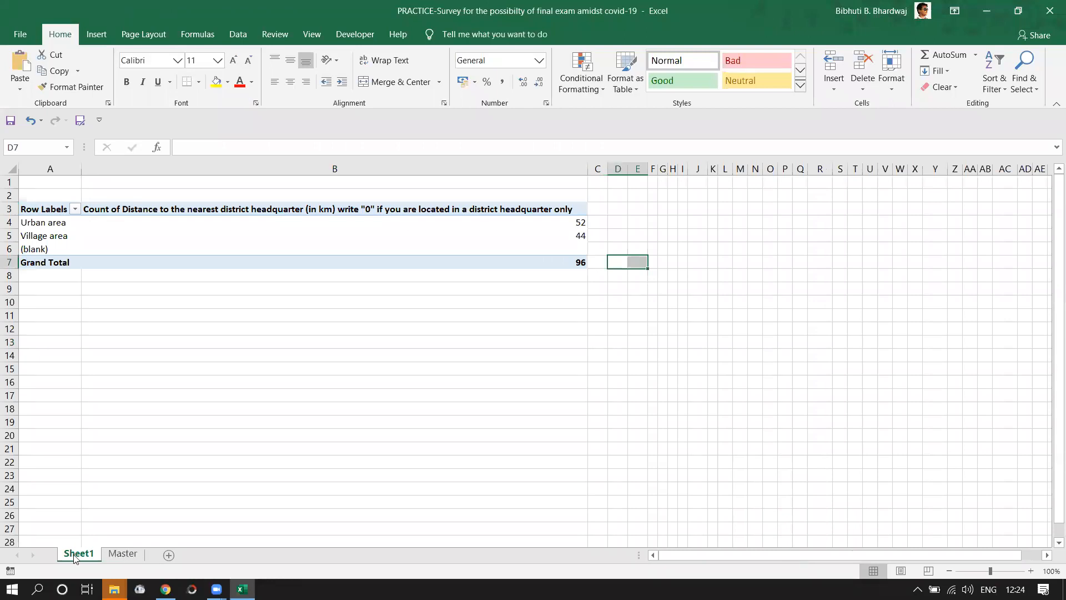
- Examine the remaining survey fields available for the pivot table, and bring up the previews of the open Zoom windows
left_click(275, 236)
scroll(972, 327, "down", 1)
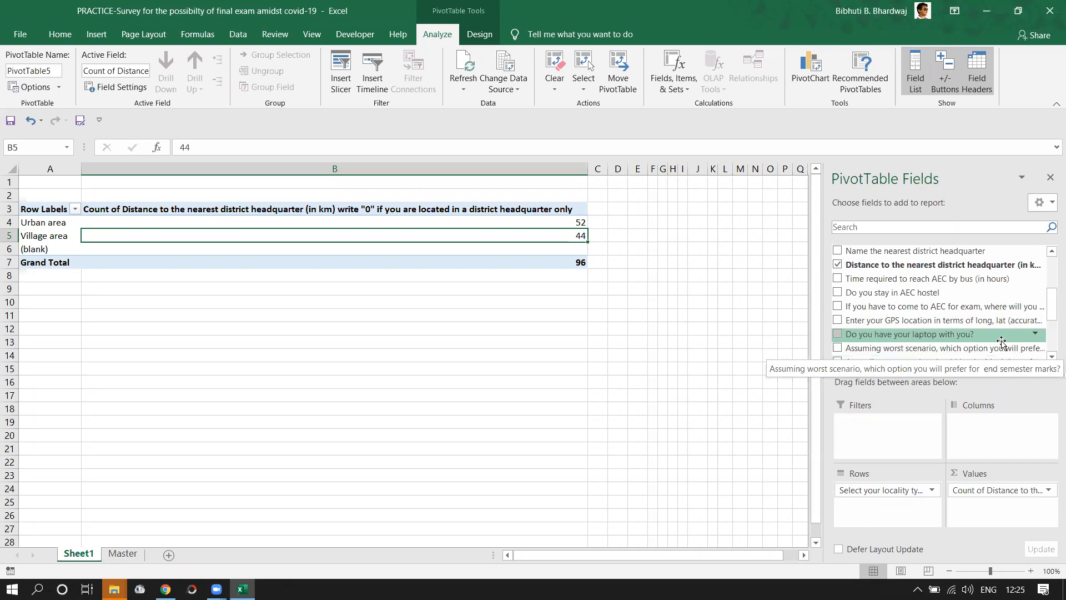
left_click(1052, 357)
left_click(1051, 356)
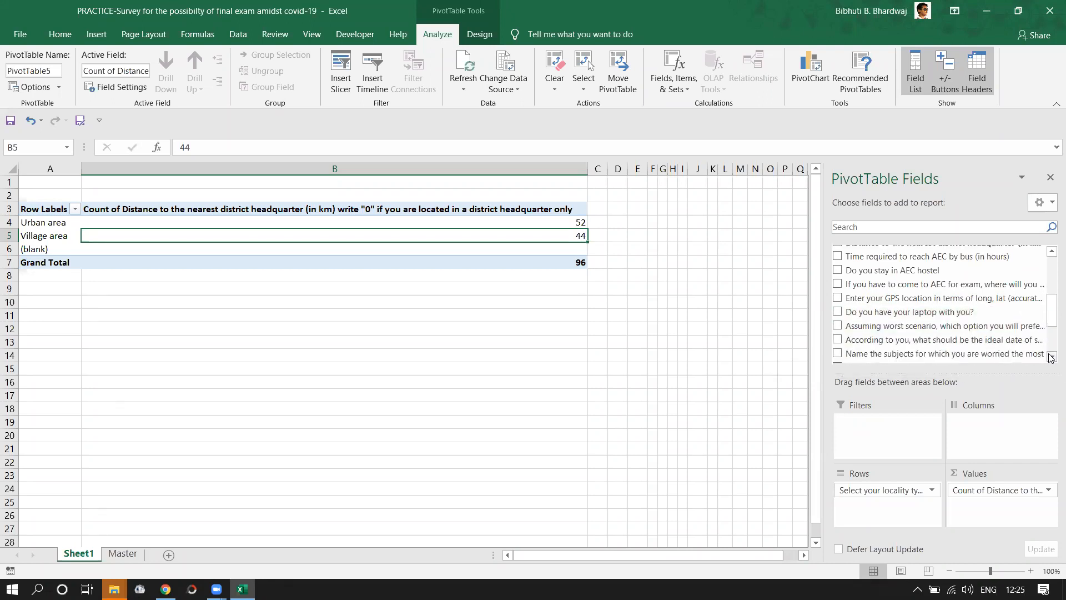
left_click(1051, 356)
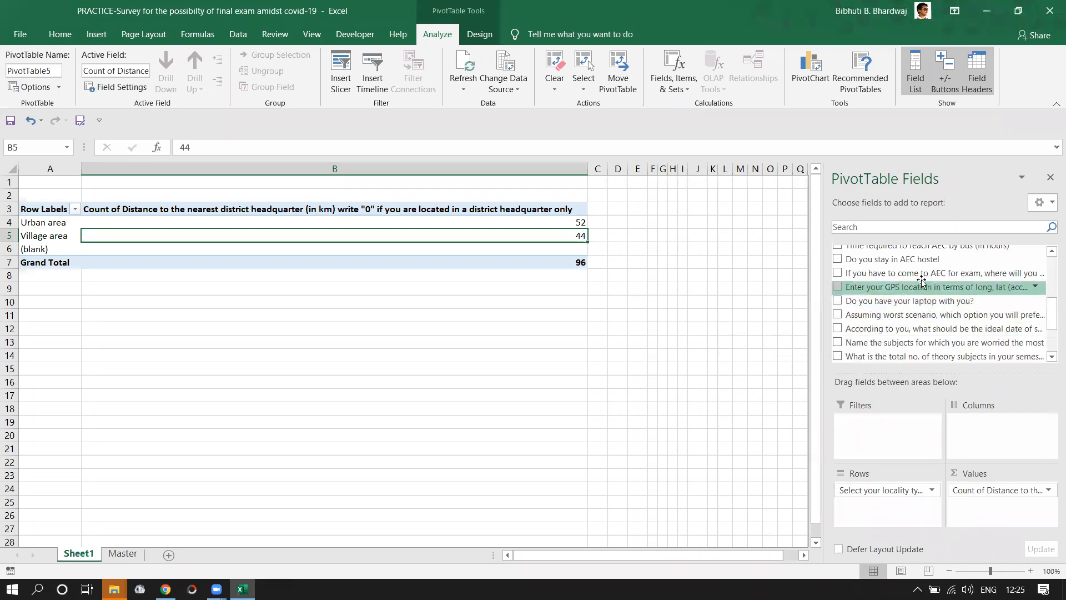
left_click(1051, 253)
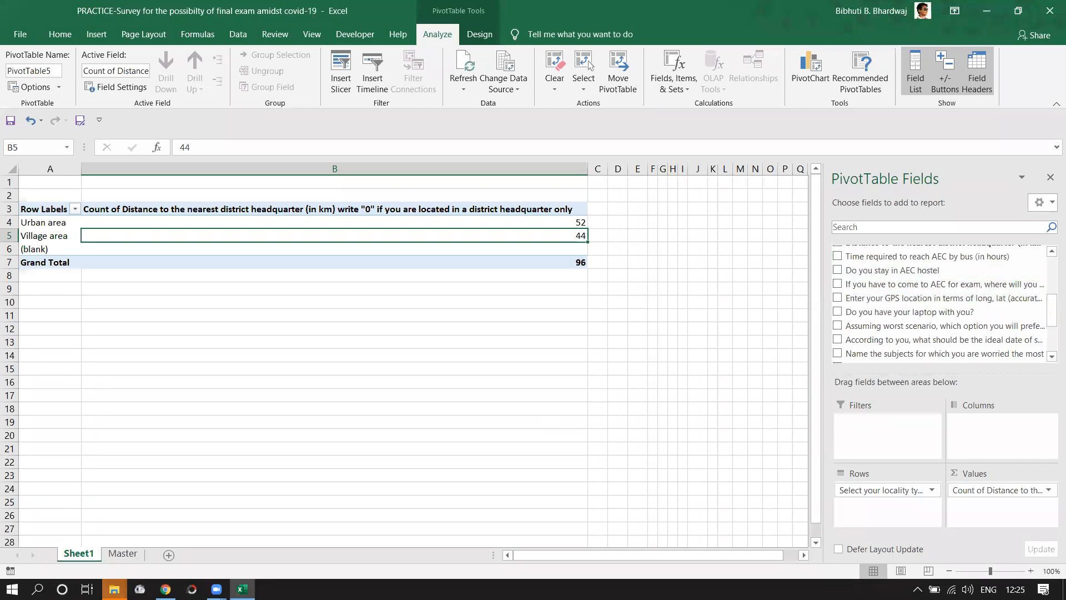
mouse_move(217, 589)
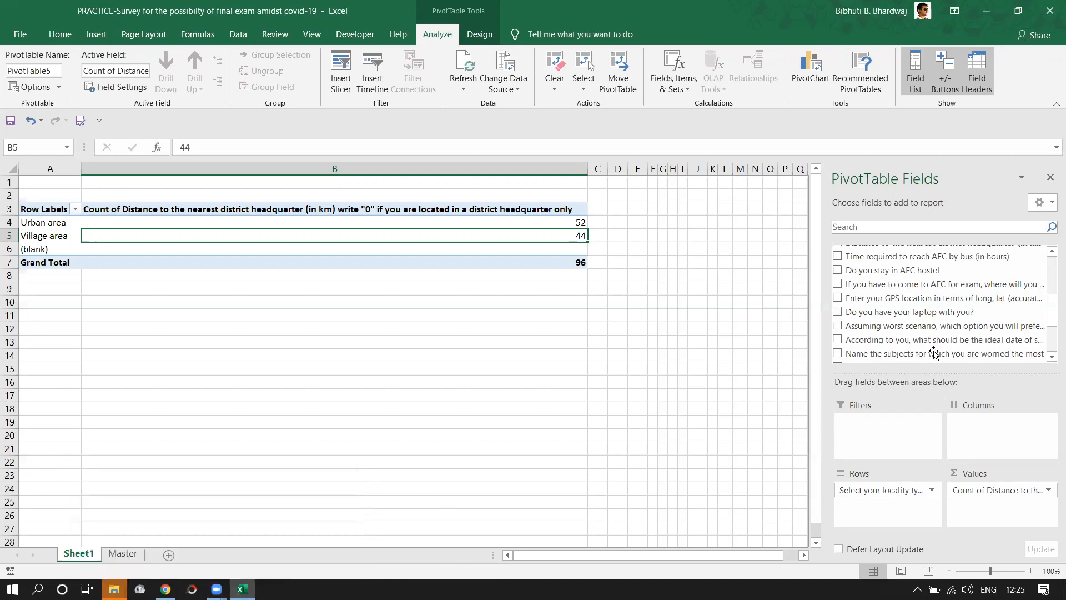
scroll(1050, 266, "up", 1)
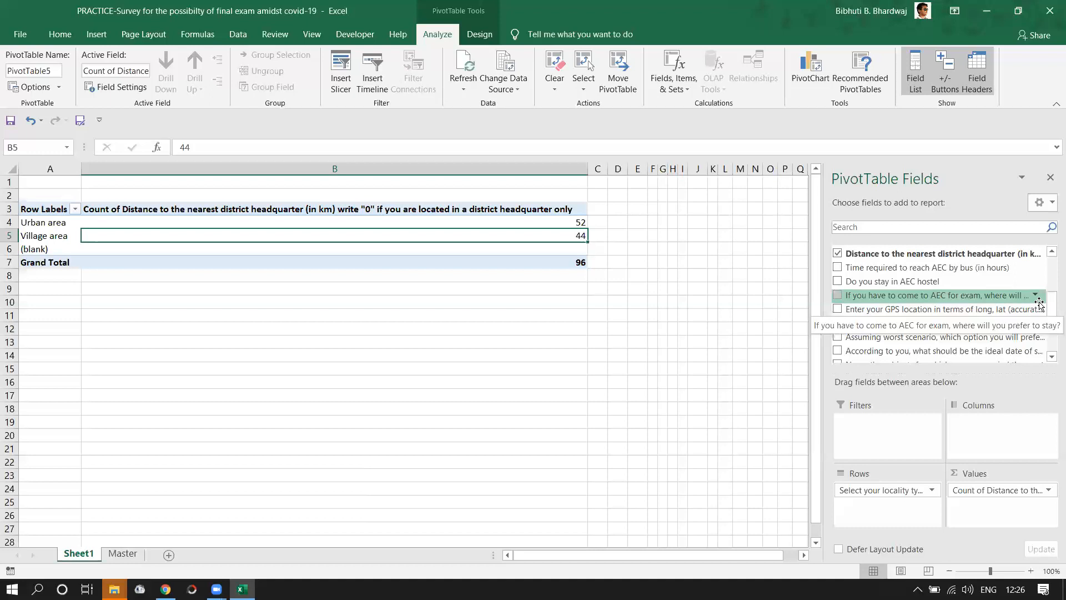
left_click(217, 589)
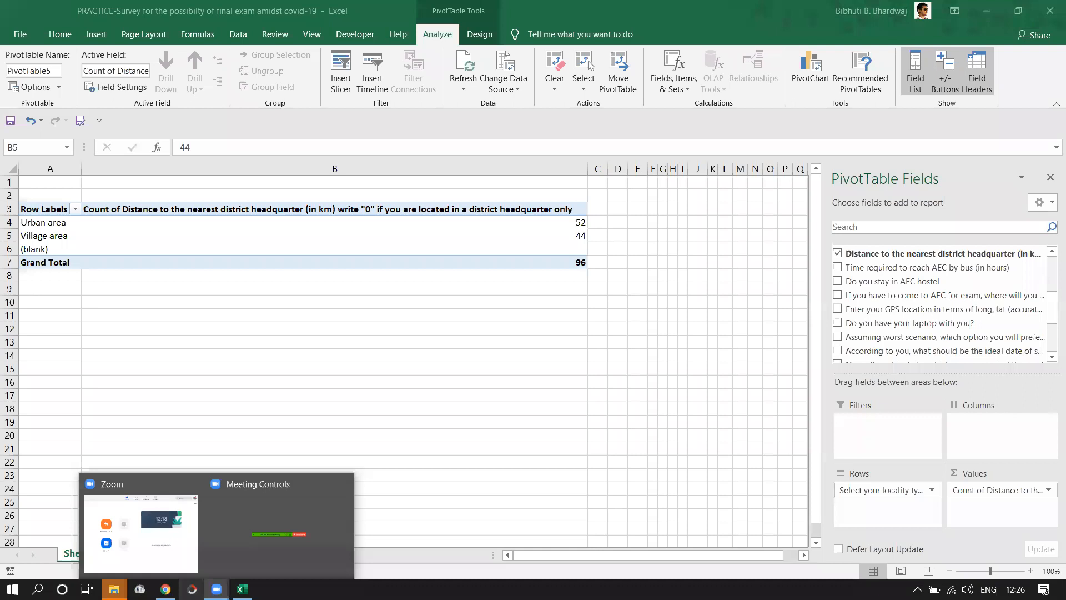
- Remove the distance to the nearest district headquarter field from the pivot table's values
left_click(86, 210)
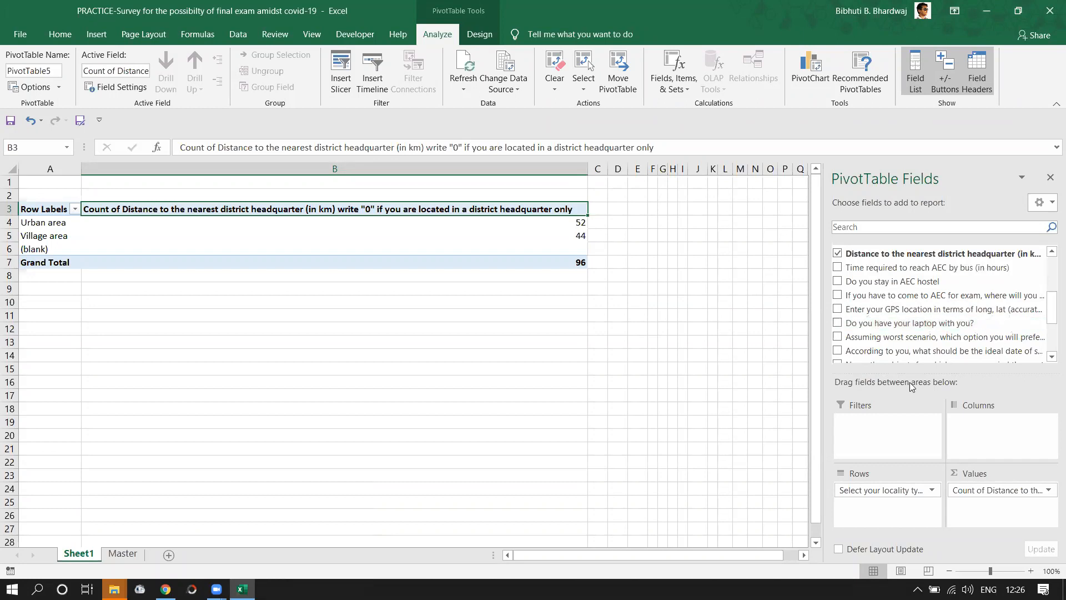
left_click(519, 204)
left_click_drag(998, 491, 933, 309)
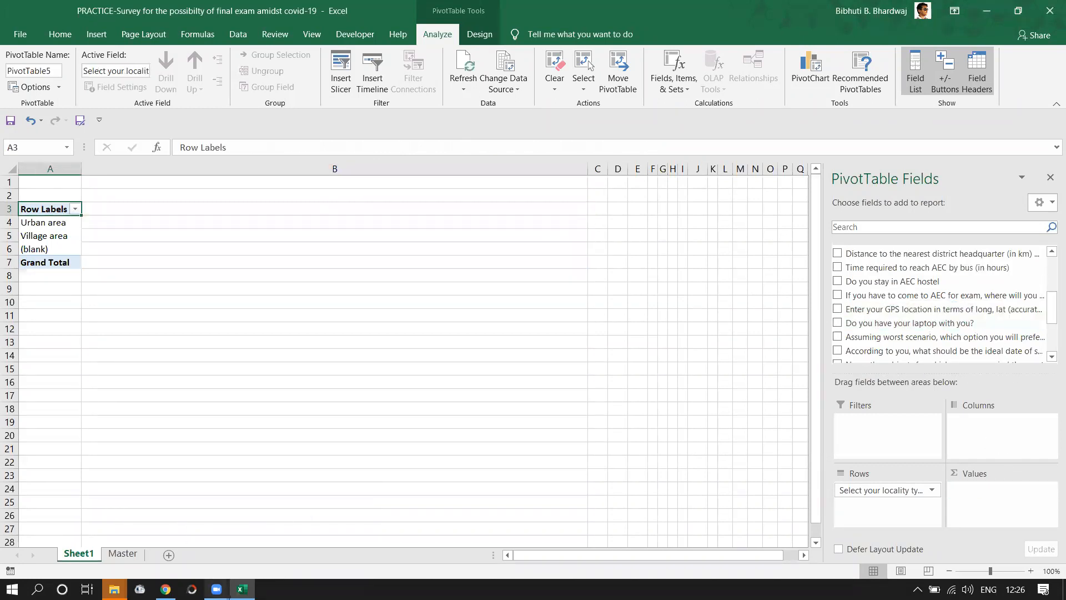
- Compare the survey columns on the Master sheet with the locality rows and field list of the pivot table on Sheet1
mouse_move(217, 588)
left_click(119, 554)
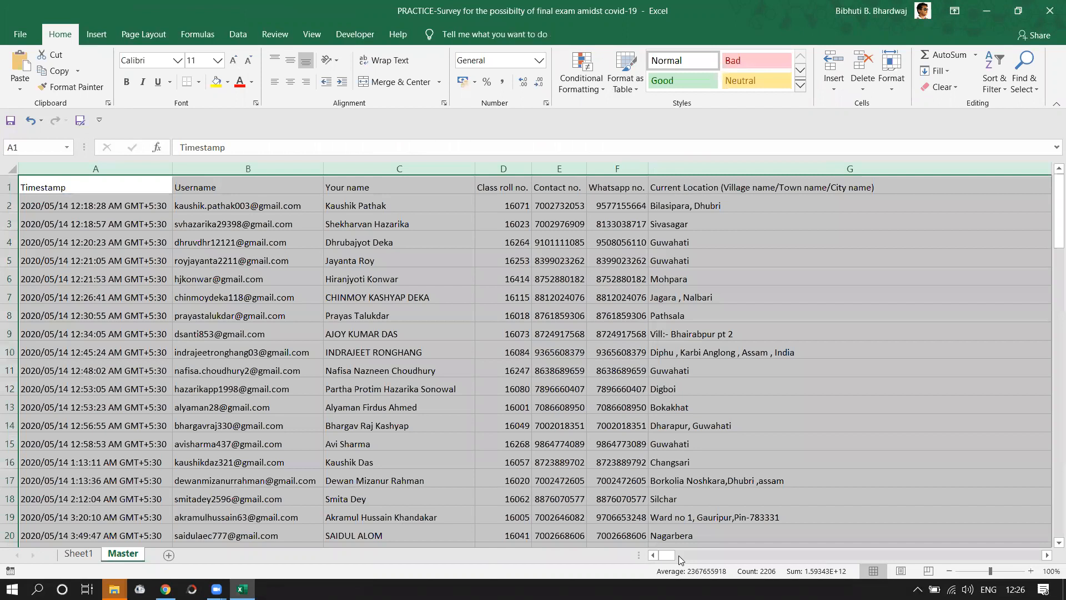
left_click(665, 555)
left_click(84, 554)
left_click(122, 554)
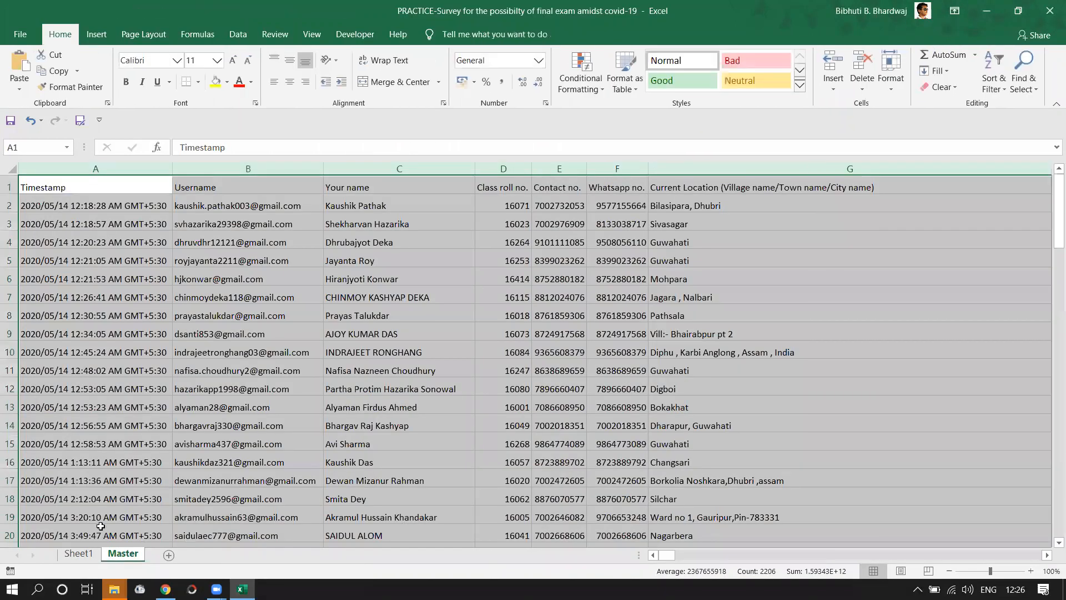
left_click(81, 554)
left_click(47, 225)
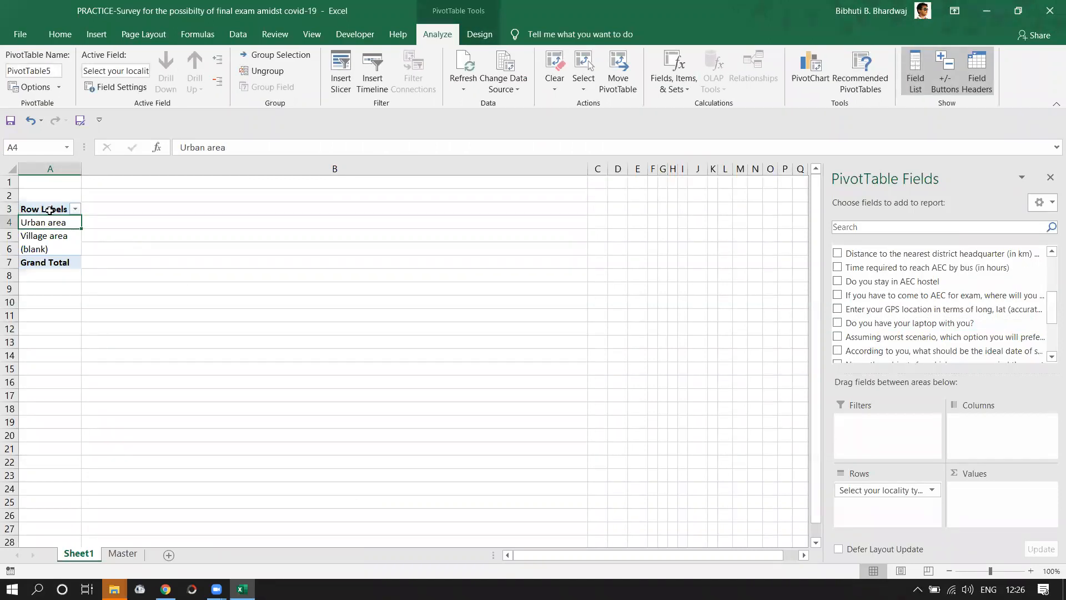
left_click(50, 210)
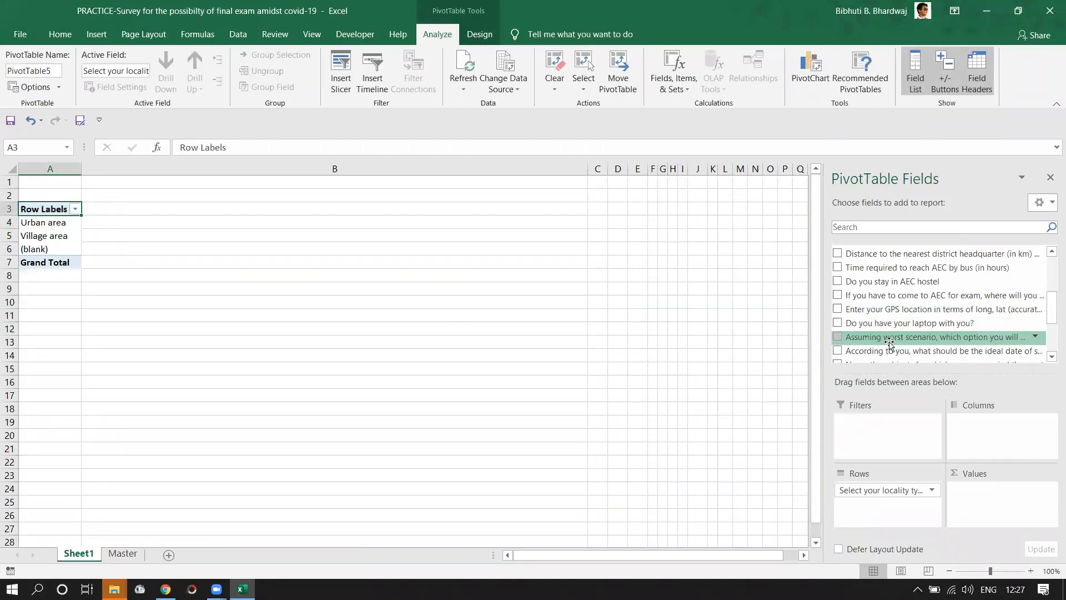
scroll(889, 342, "down", 1)
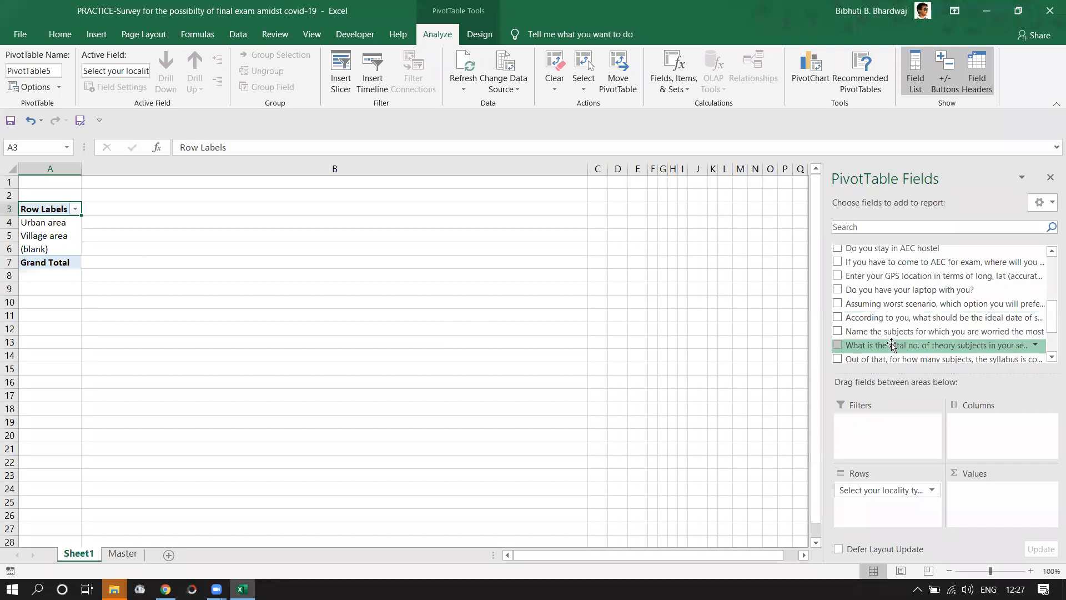
left_click(136, 553)
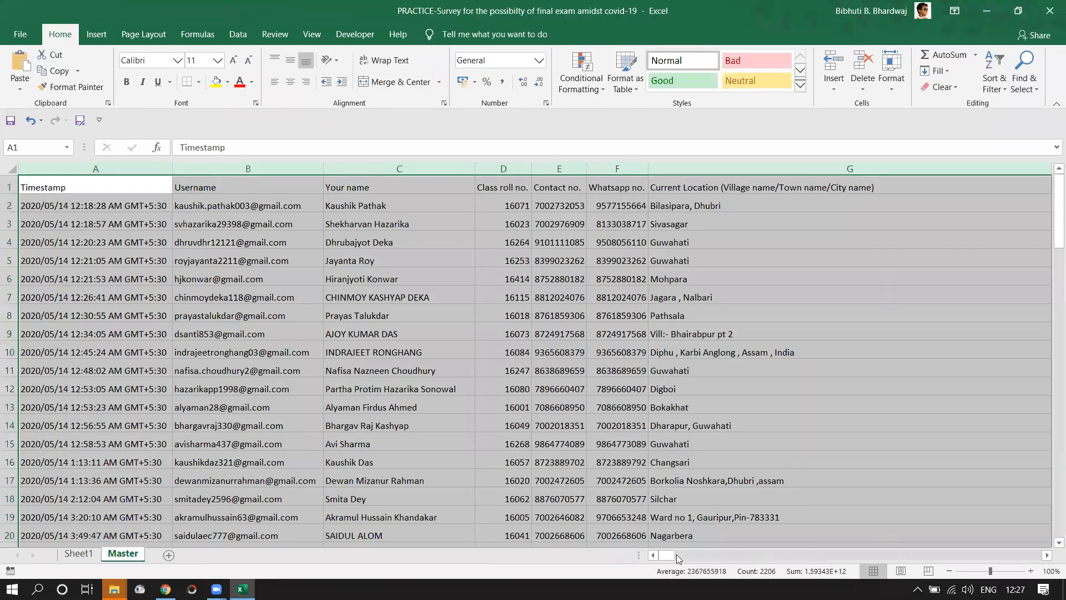
left_click_drag(60, 165, 1052, 161)
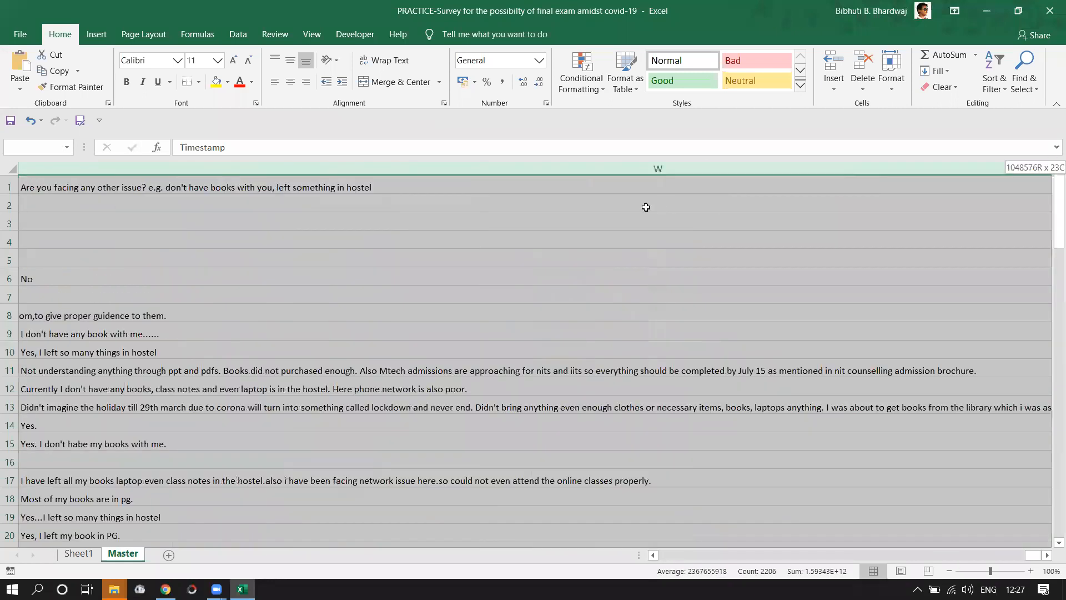
left_click(73, 556)
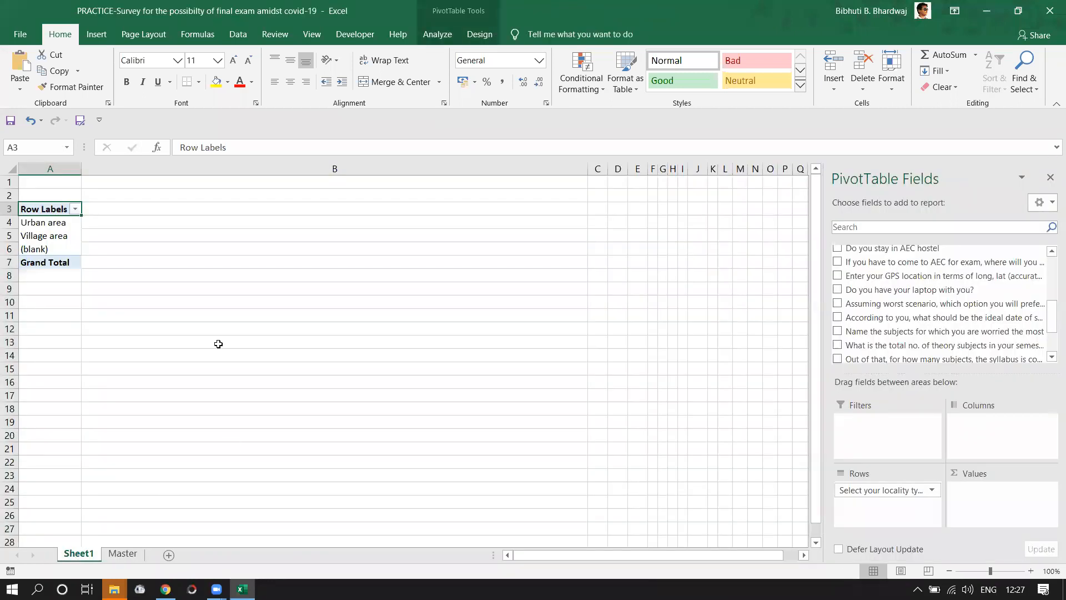
- Add the "Your name" field to the pivot table's values as a count for each locality type
left_click(219, 343)
left_click(42, 208)
left_click_drag(908, 304, 979, 403)
left_click(1052, 359)
left_click(1052, 359)
left_click(1051, 359)
left_click(1051, 359)
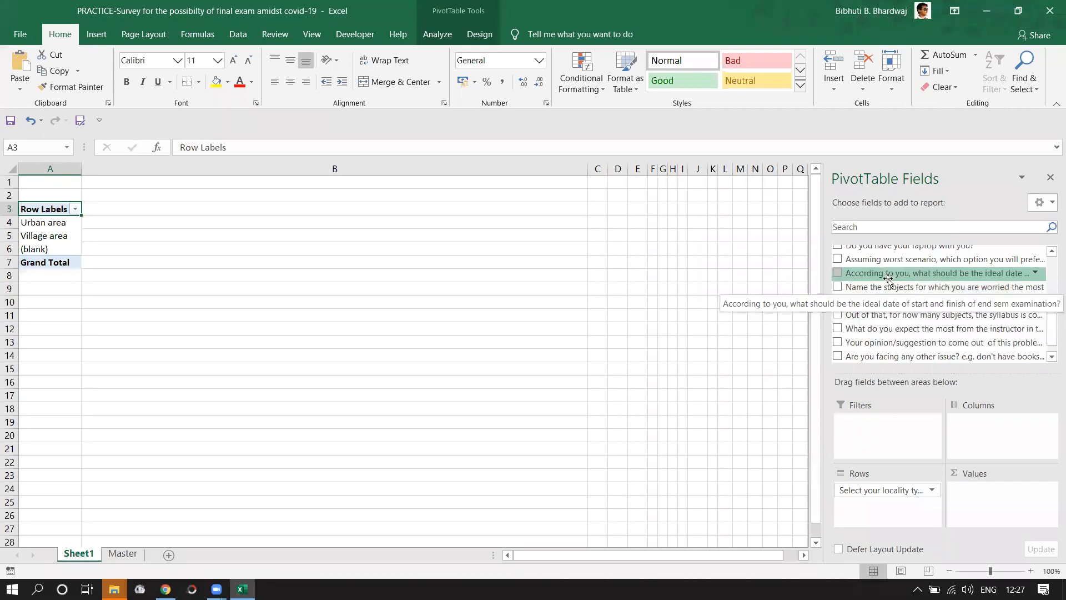
scroll(895, 275, "up", 3)
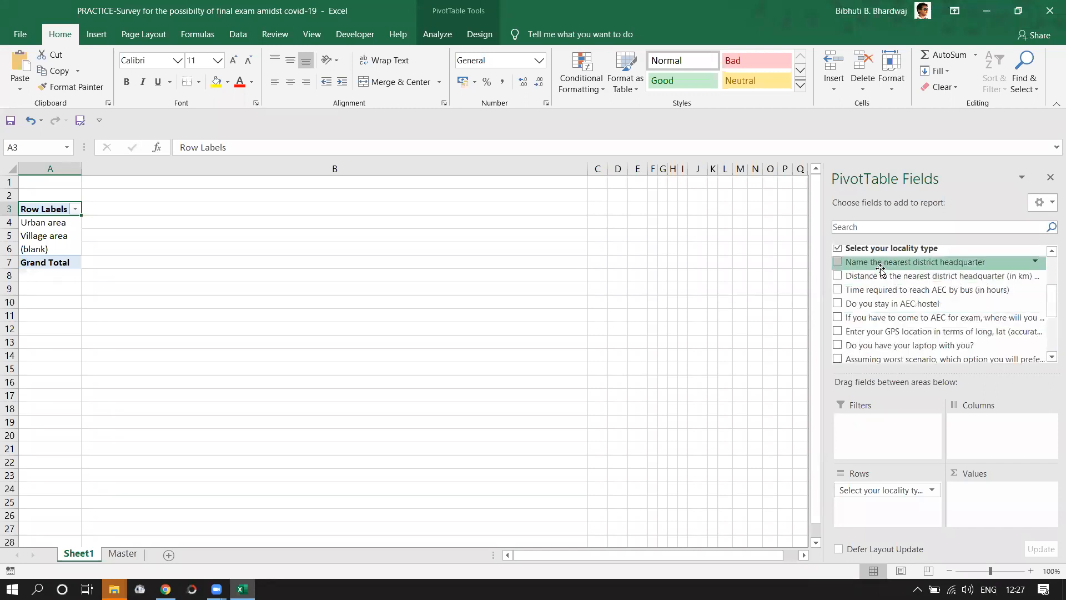
scroll(881, 271, "up", 3)
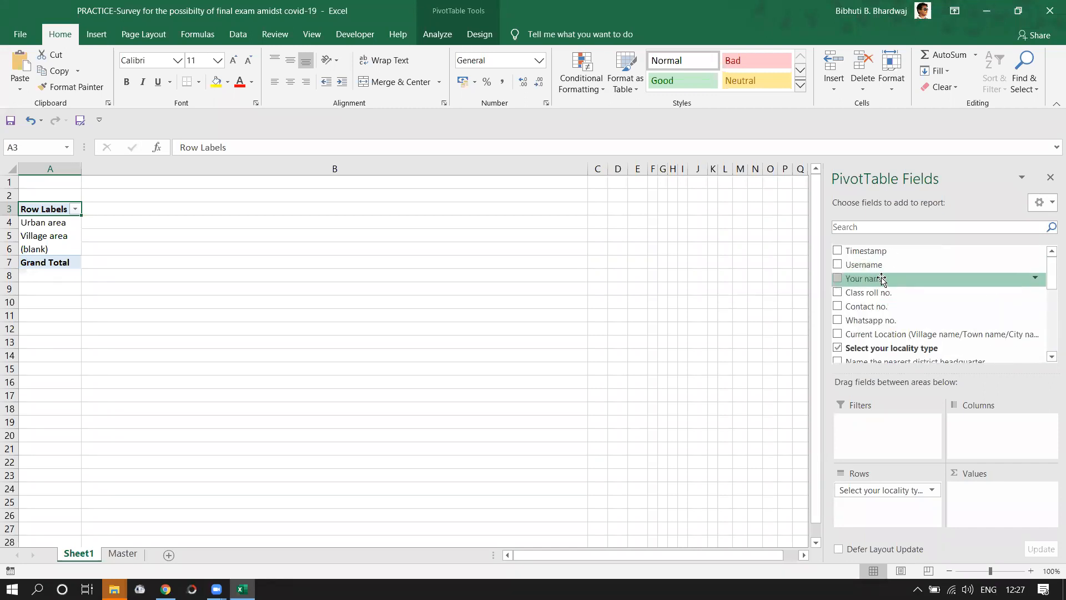
left_click_drag(883, 283, 986, 494)
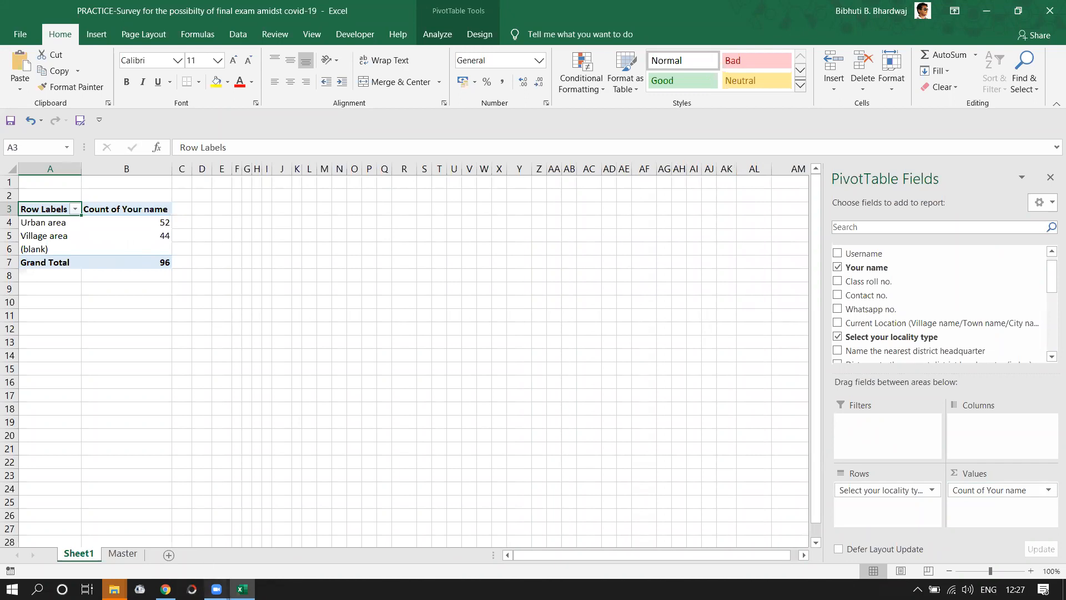
left_click(217, 589)
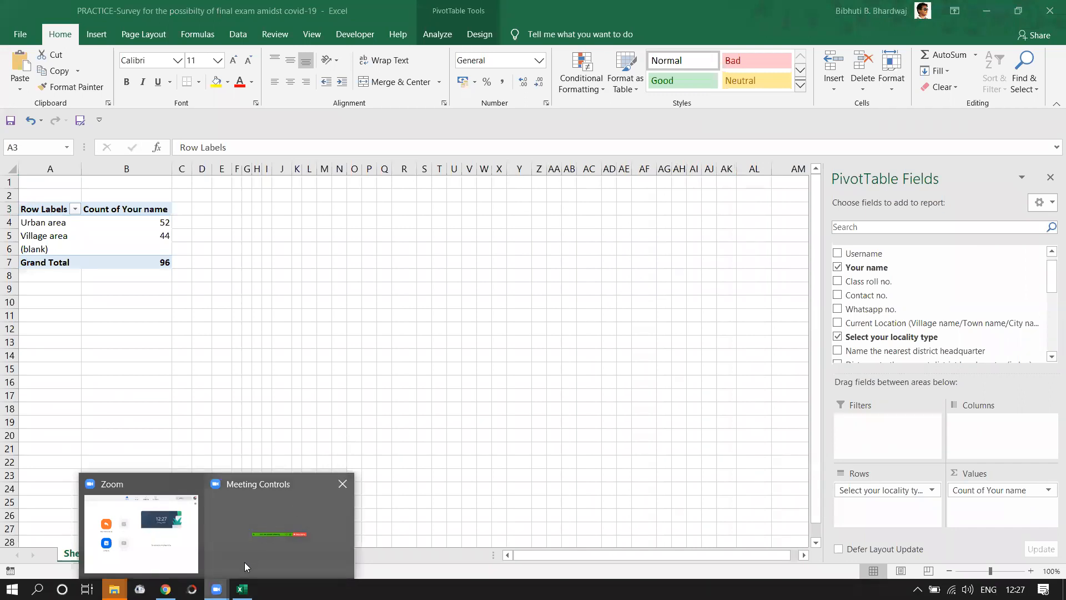
left_click(47, 167)
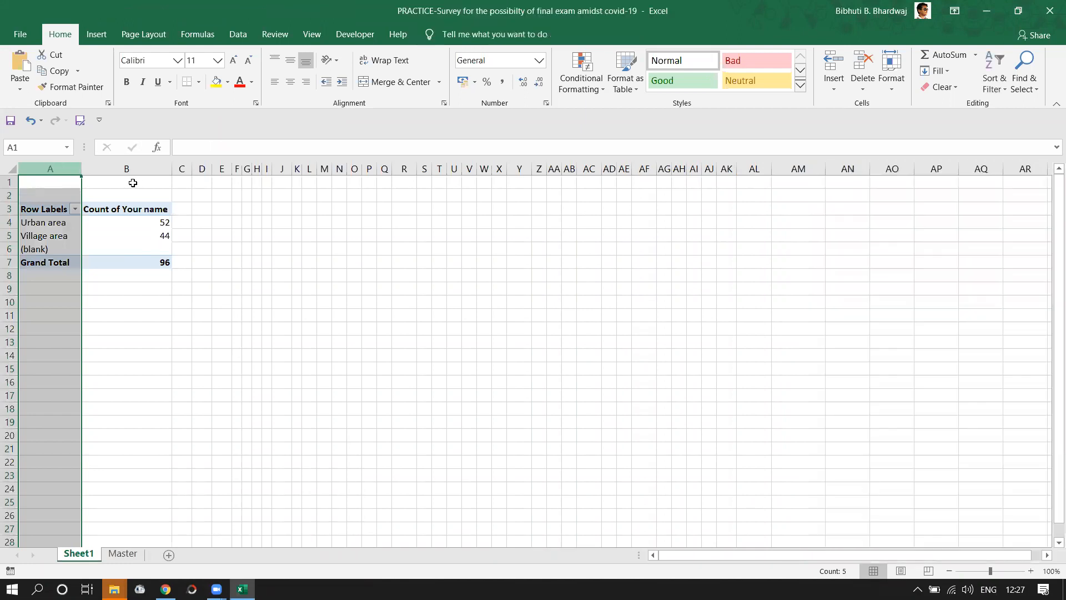
left_click(216, 588)
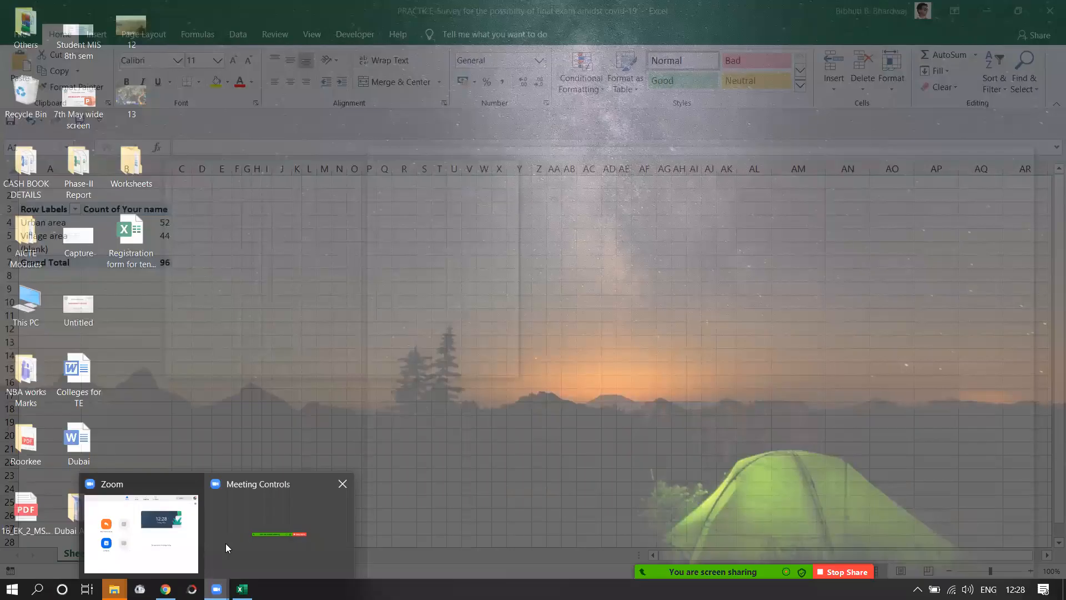
left_click(225, 544)
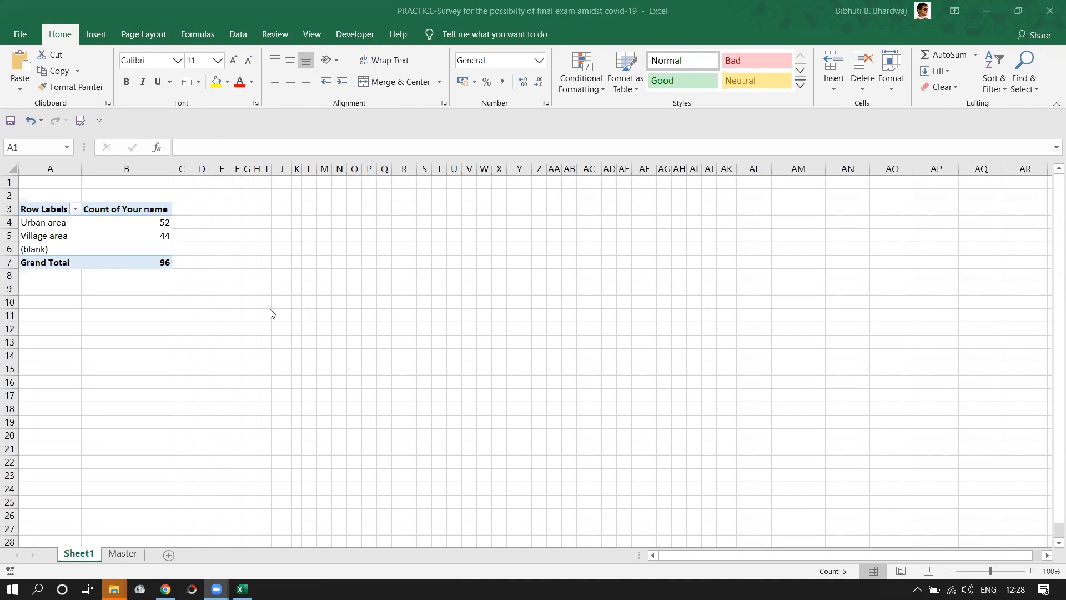
- Widen the empty columns C to E beside the pivot table equally
key("ctrl+space")
left_click(278, 223)
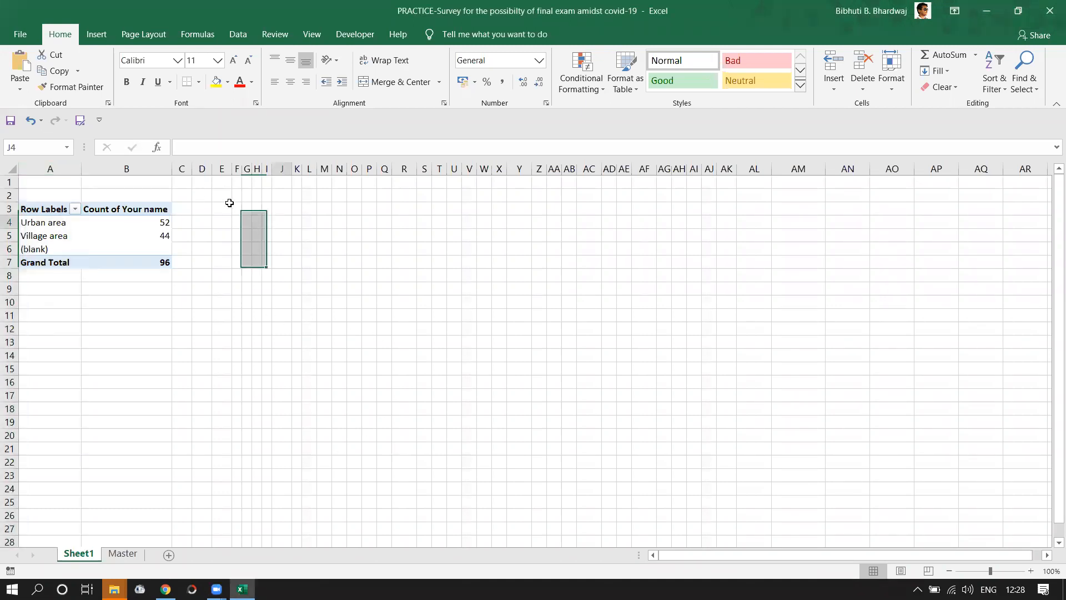
left_click_drag(183, 167, 209, 170)
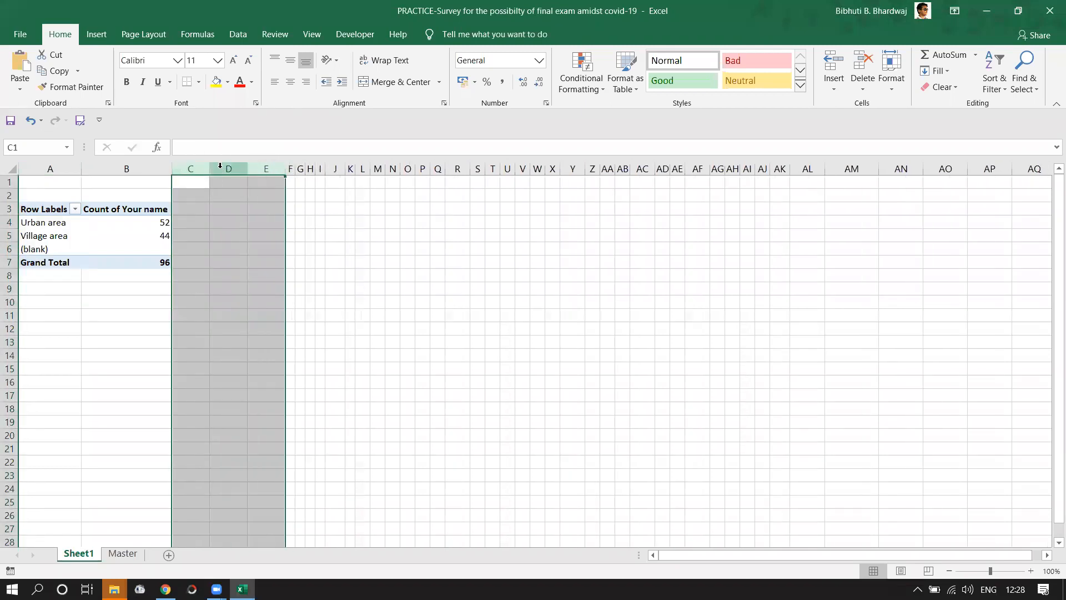
left_click(219, 225)
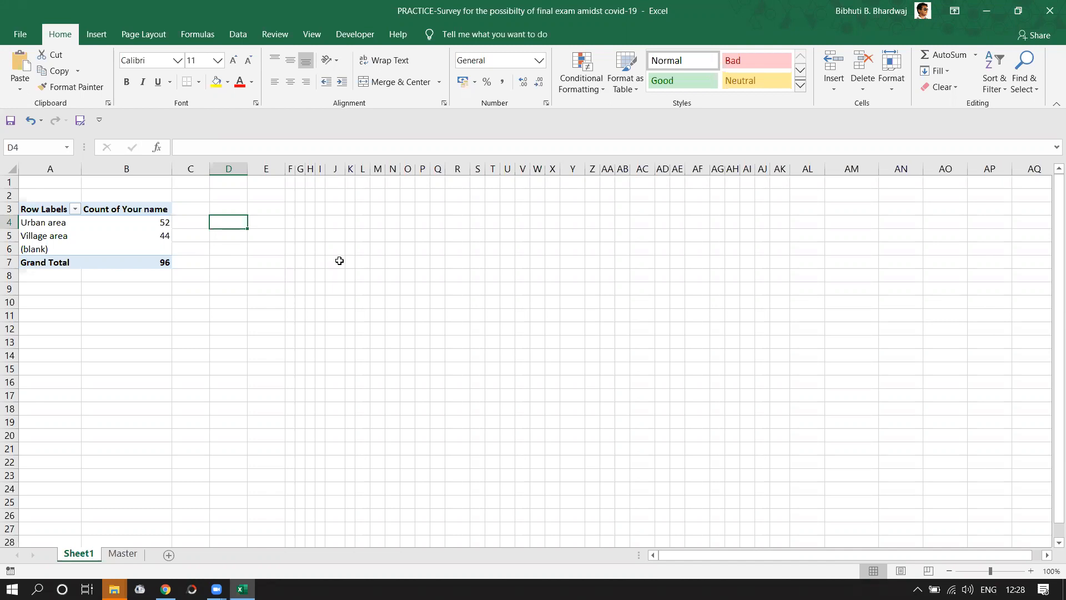
- Examine the pivot table's name counts and grand total together with the other survey fields available to add
key("alt+Tab")
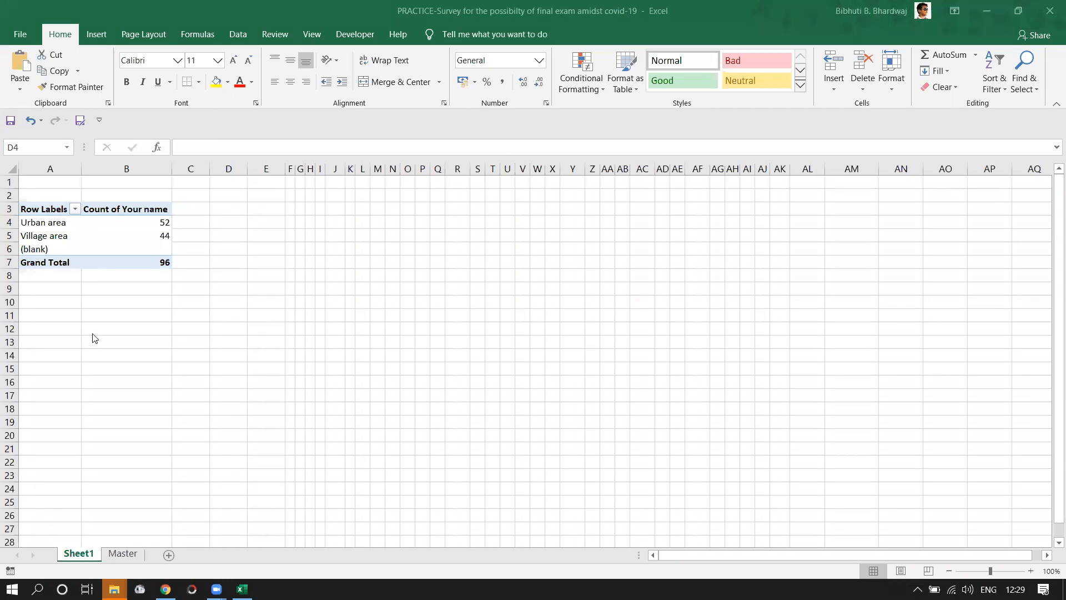
left_click(58, 222)
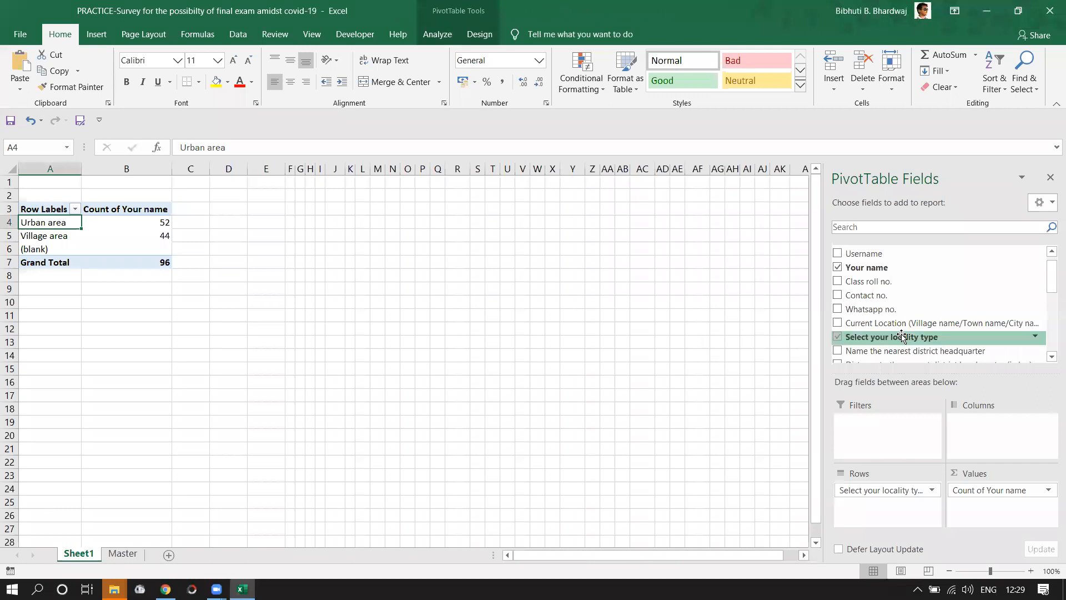
scroll(889, 344, "down", 2)
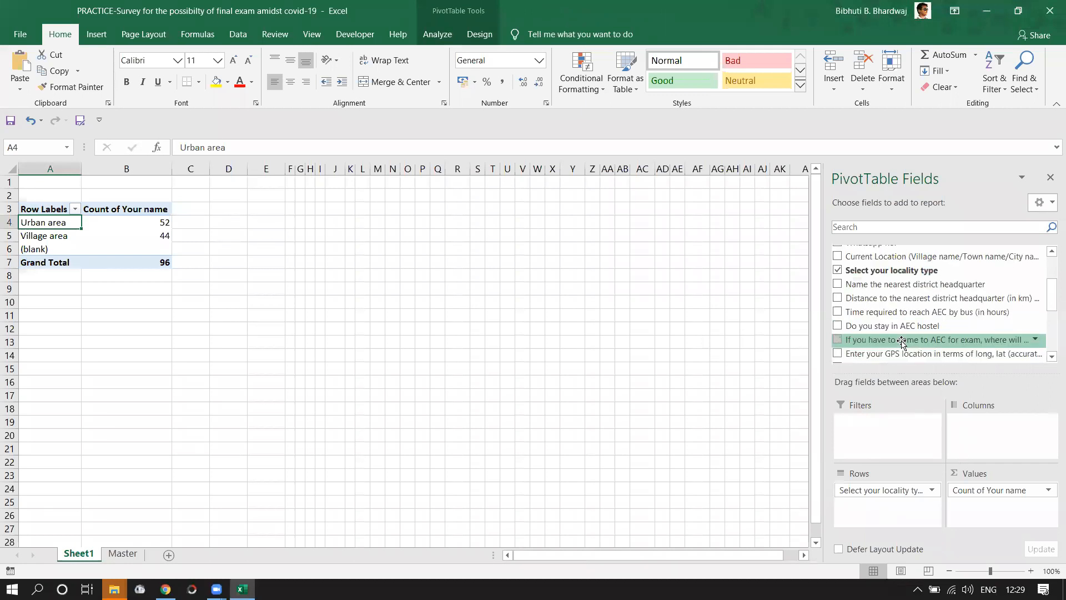
scroll(881, 306, "up", 1)
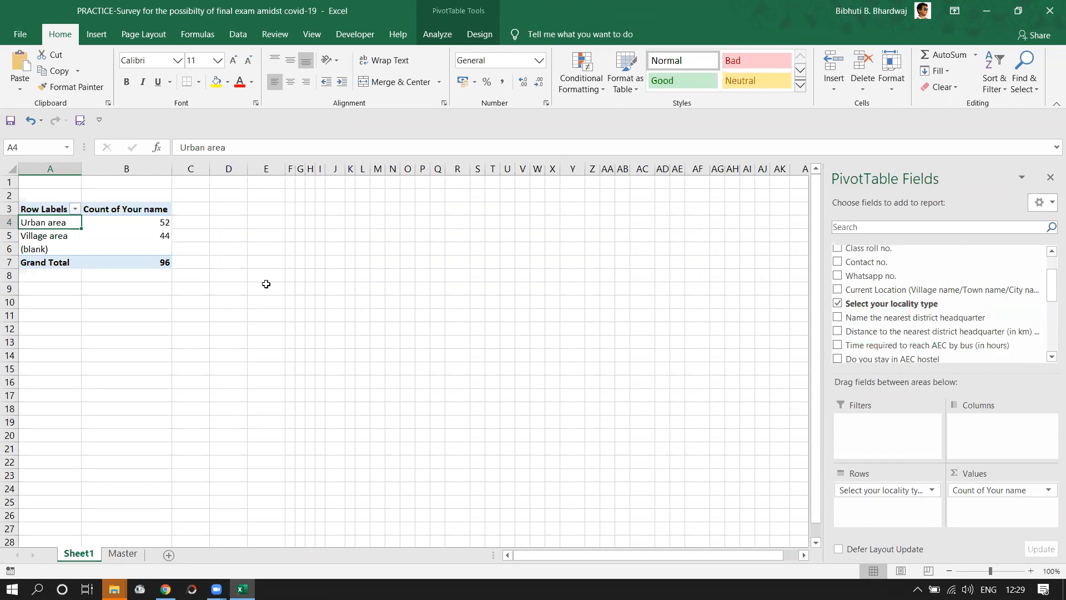
left_click(157, 262)
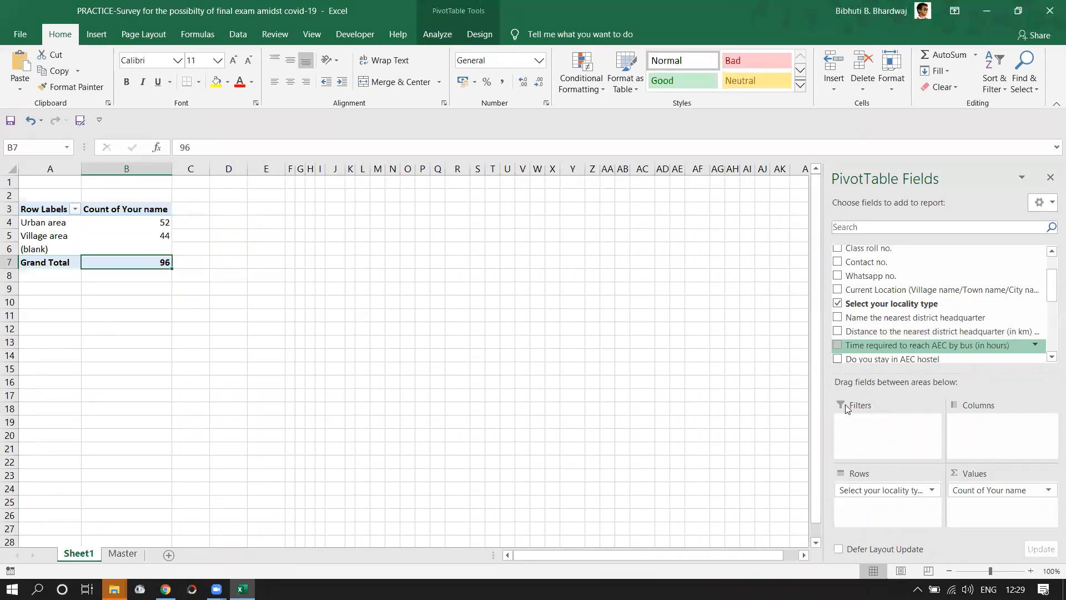
left_click(217, 589)
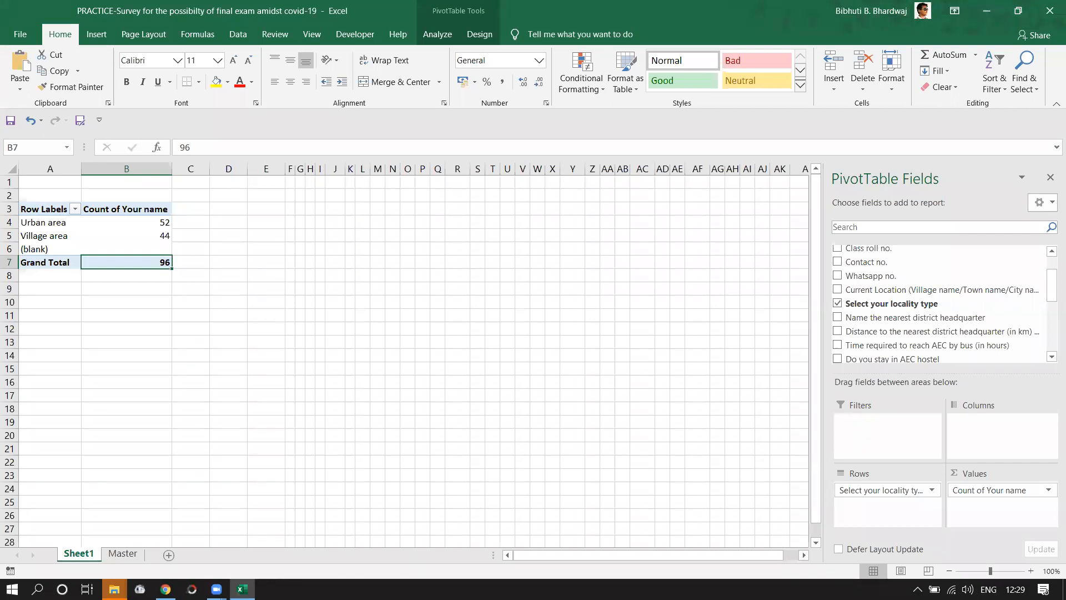
scroll(875, 340, "down", 1)
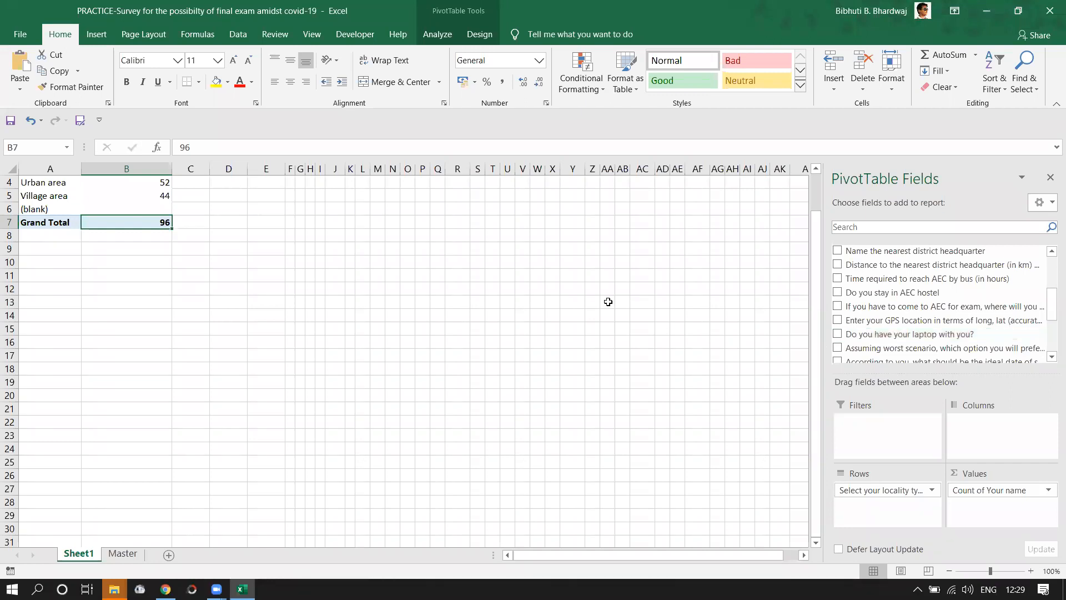
scroll(607, 302, "up", 1)
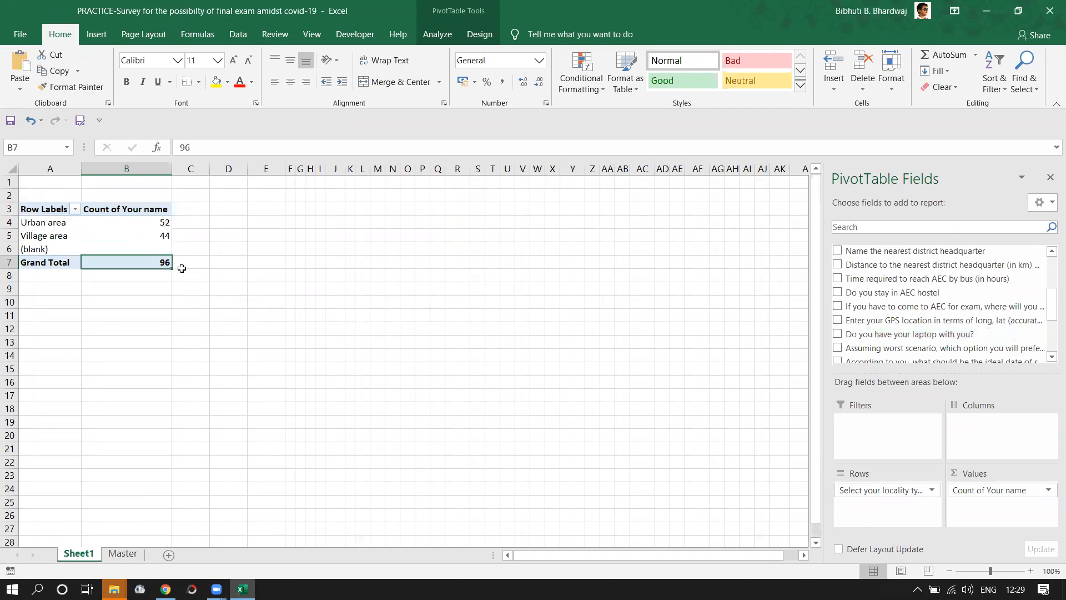
left_click(236, 235)
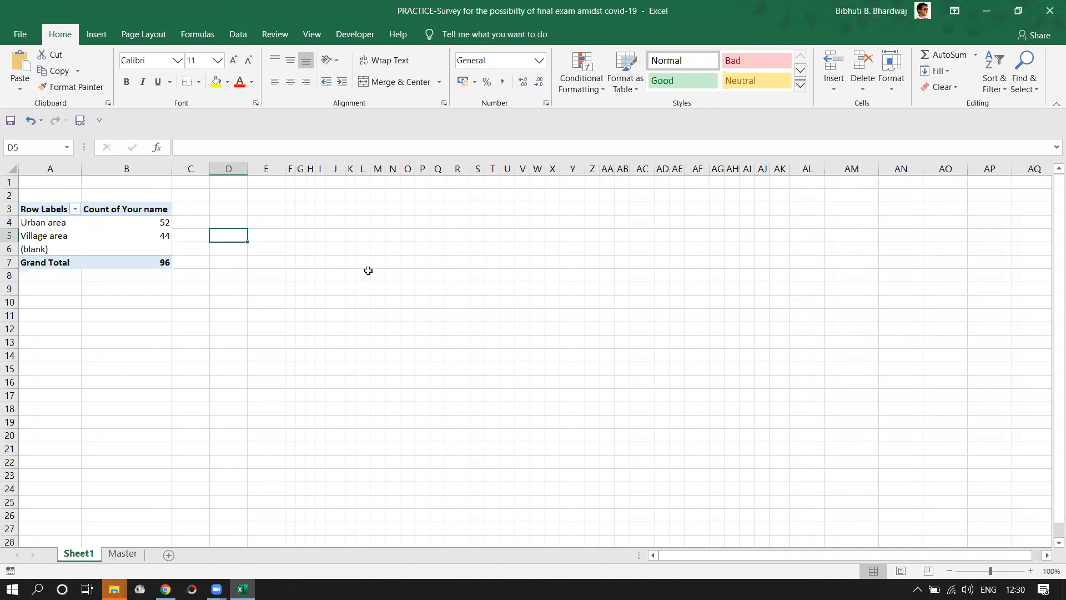
- Switch to the Chrome window holding the "Registration form for ten-day course on MS Office" and return to the workbook
mouse_move(166, 589)
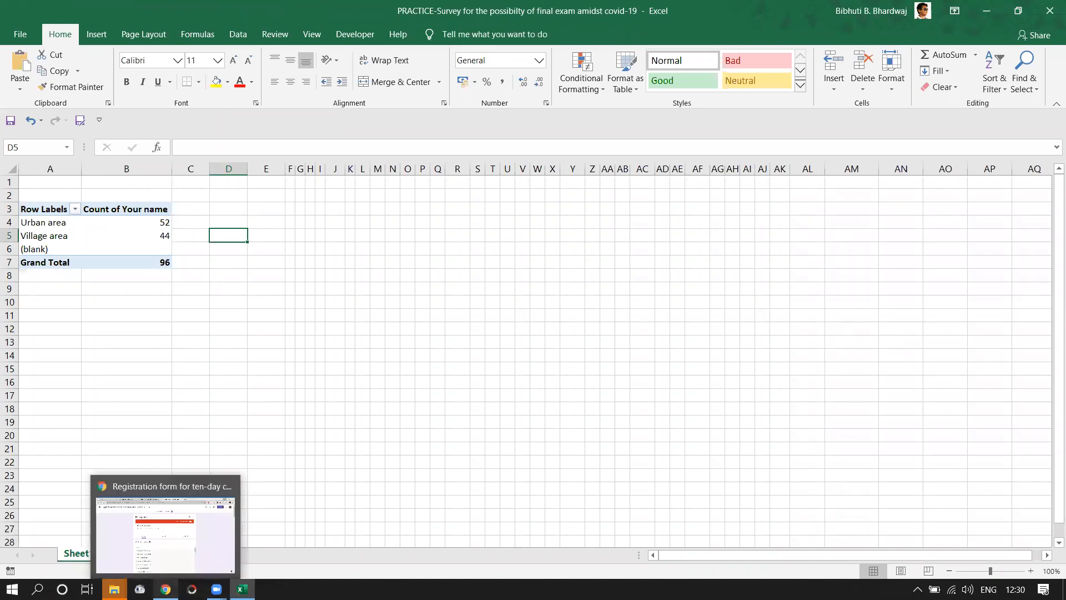
left_click(165, 535)
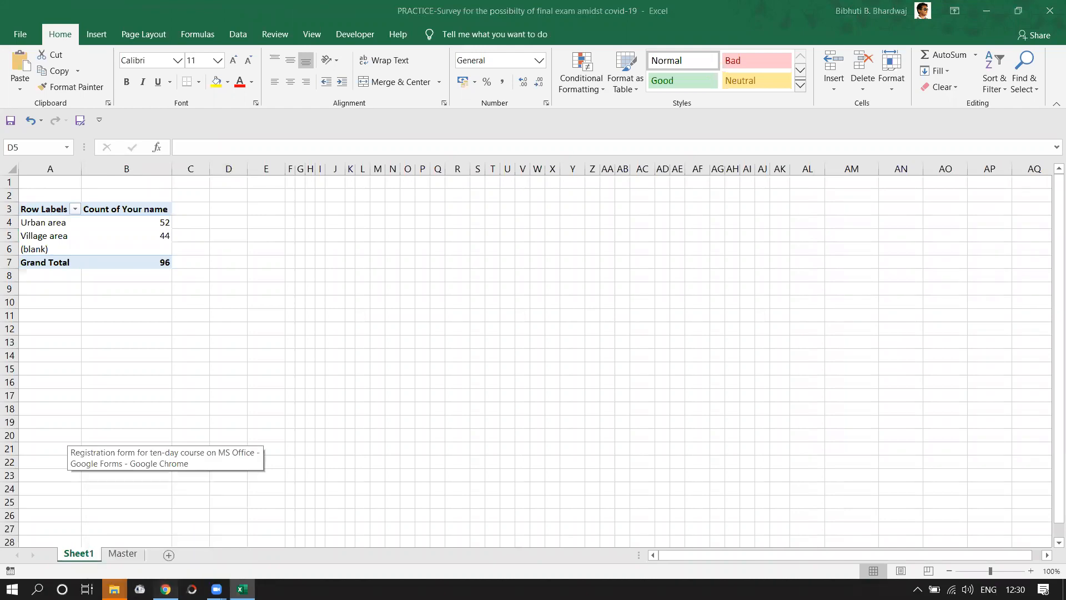
left_click(165, 590)
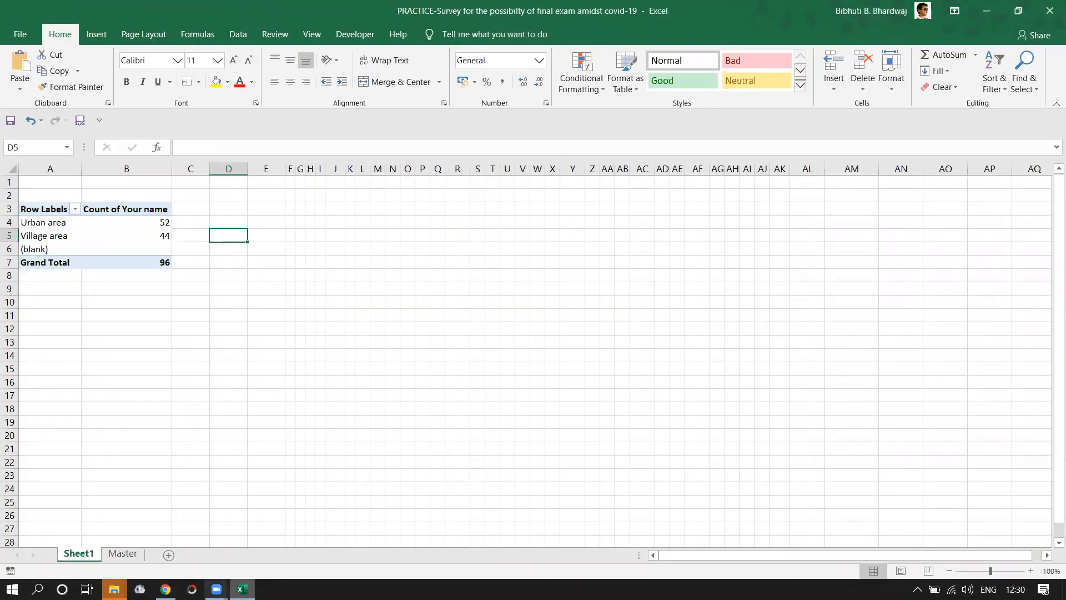
mouse_move(217, 589)
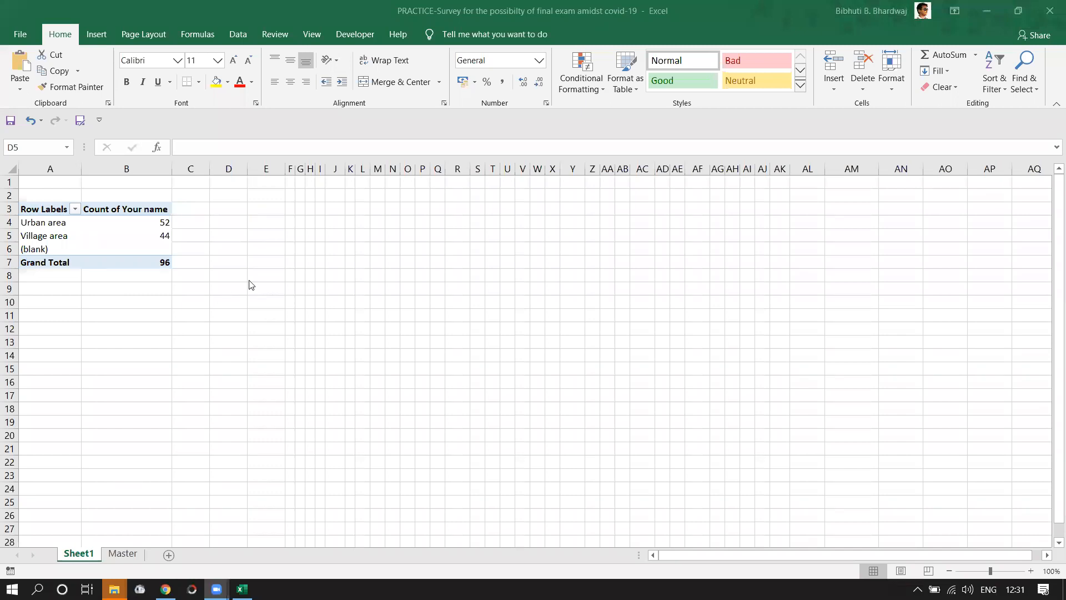
left_click(117, 554)
left_click(92, 554)
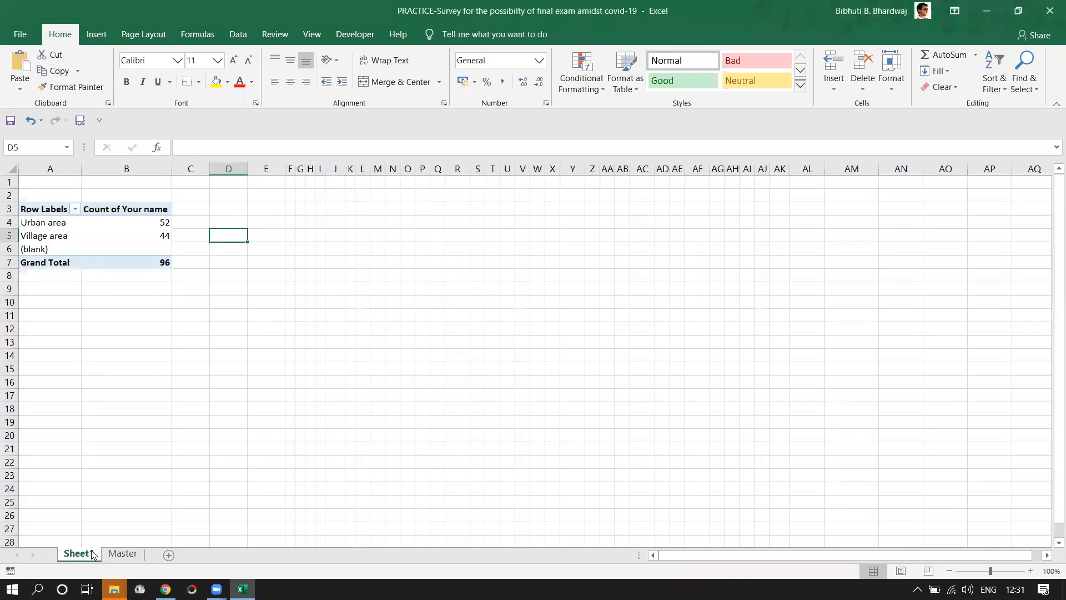
- Check which summary calculations are available in the value field settings of the pivot table's "Your name" count
left_click(133, 210)
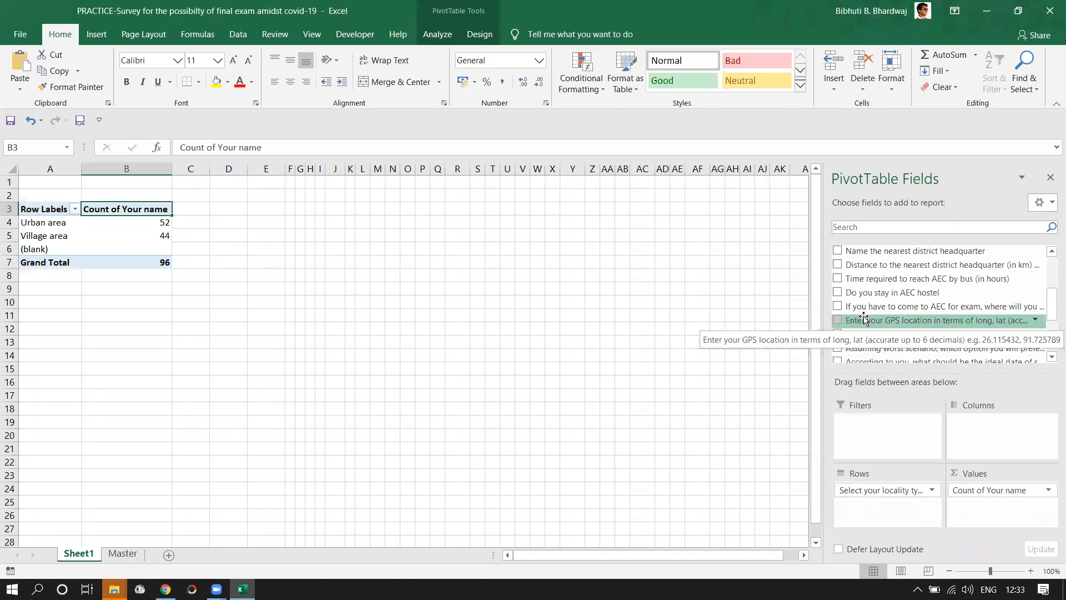
left_click(1011, 490)
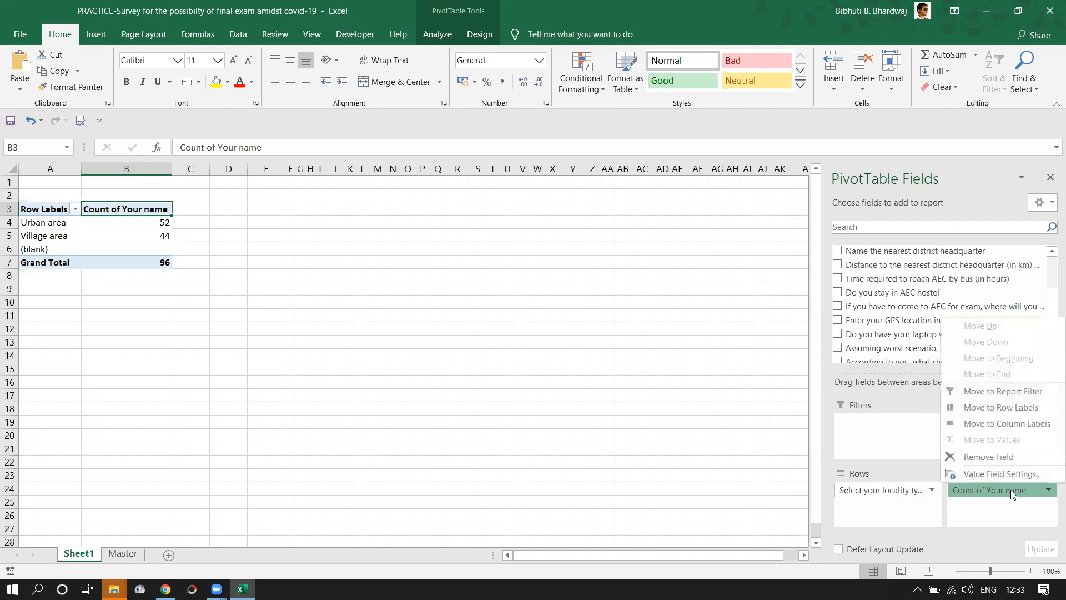
left_click(1005, 478)
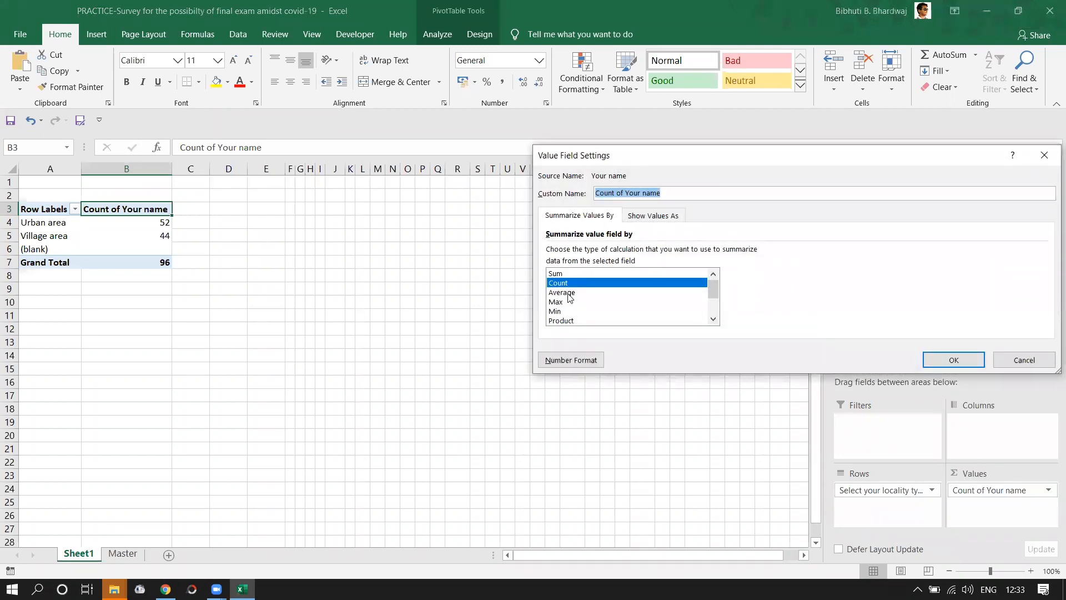
left_click(1023, 360)
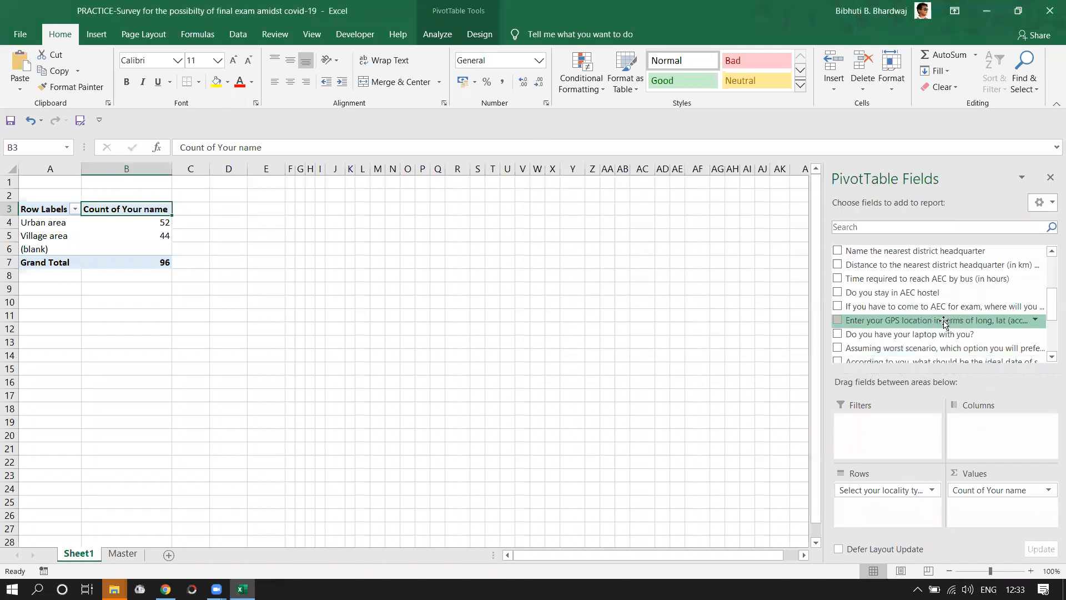
- Replace the name count with "Time required to reach AEC by bus (in hours)" in the pivot table's values, summarized as Average
left_click_drag(1002, 390, 973, 348)
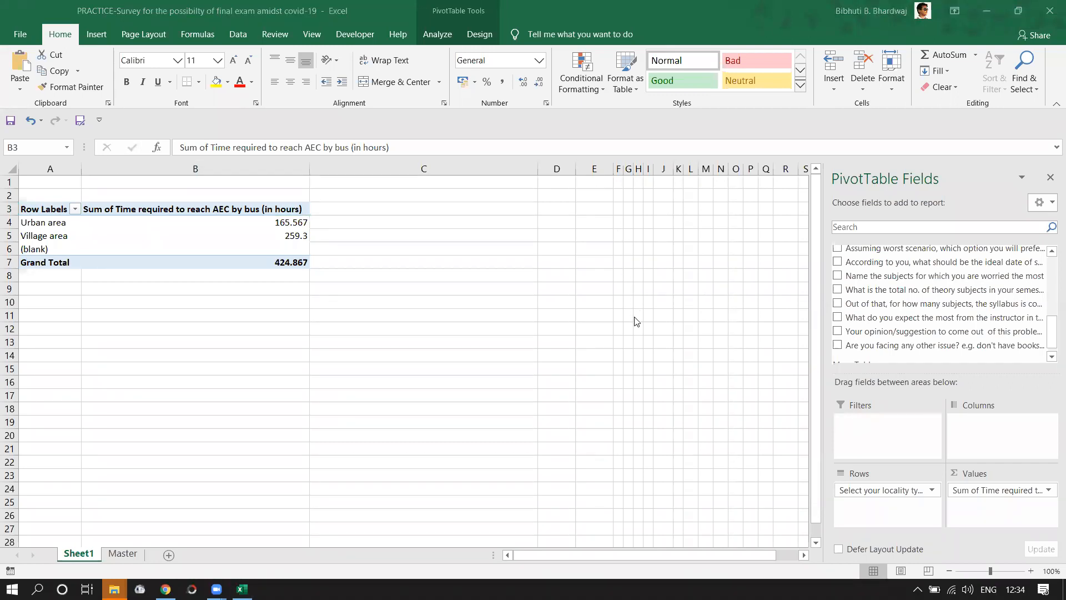
left_click(966, 492)
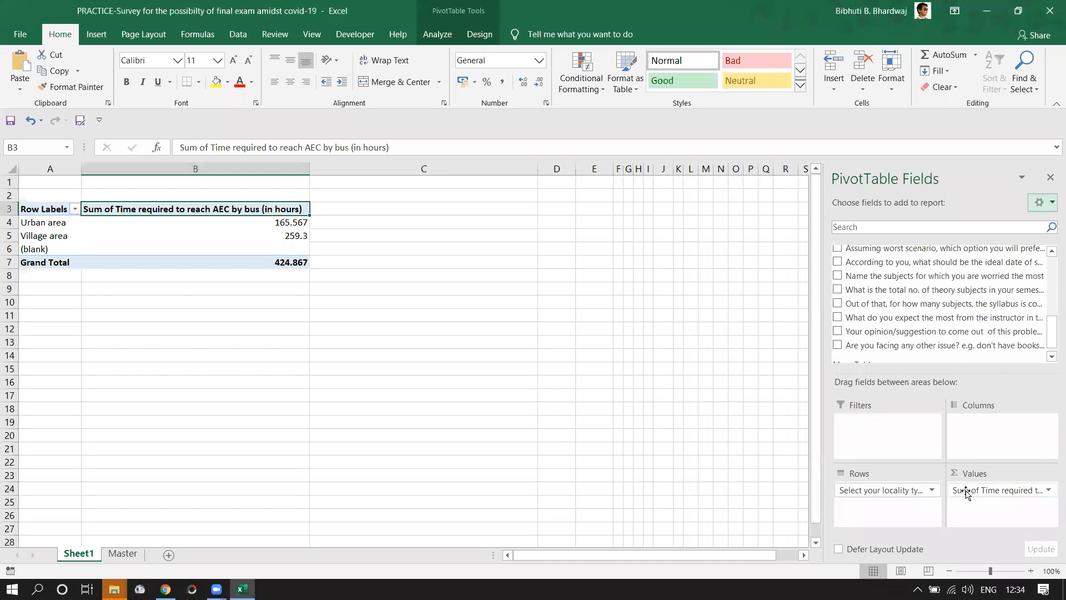
left_click(967, 492)
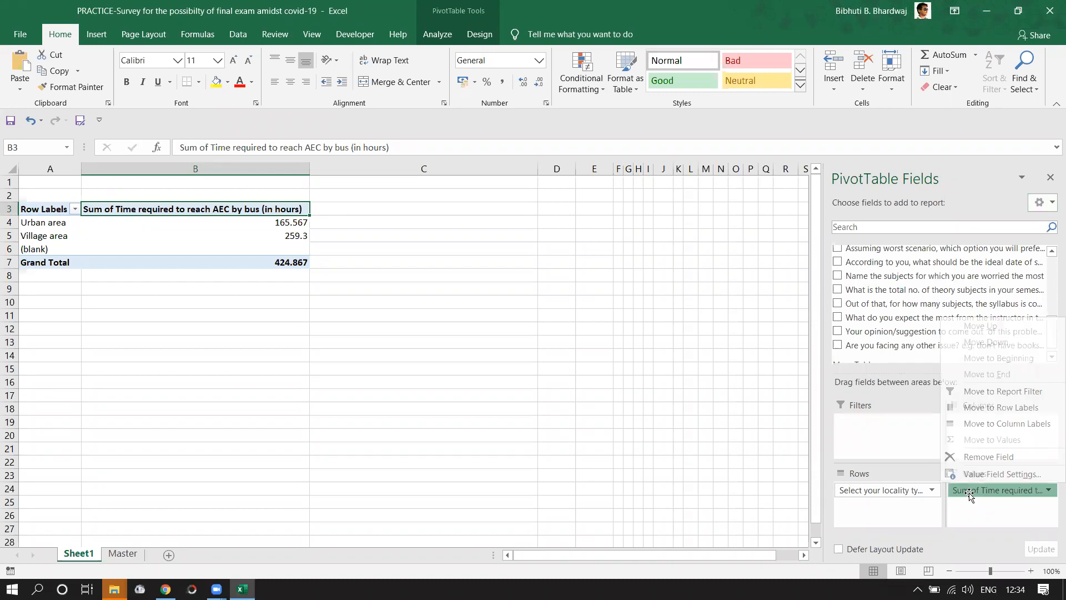
left_click(997, 473)
left_click(572, 292)
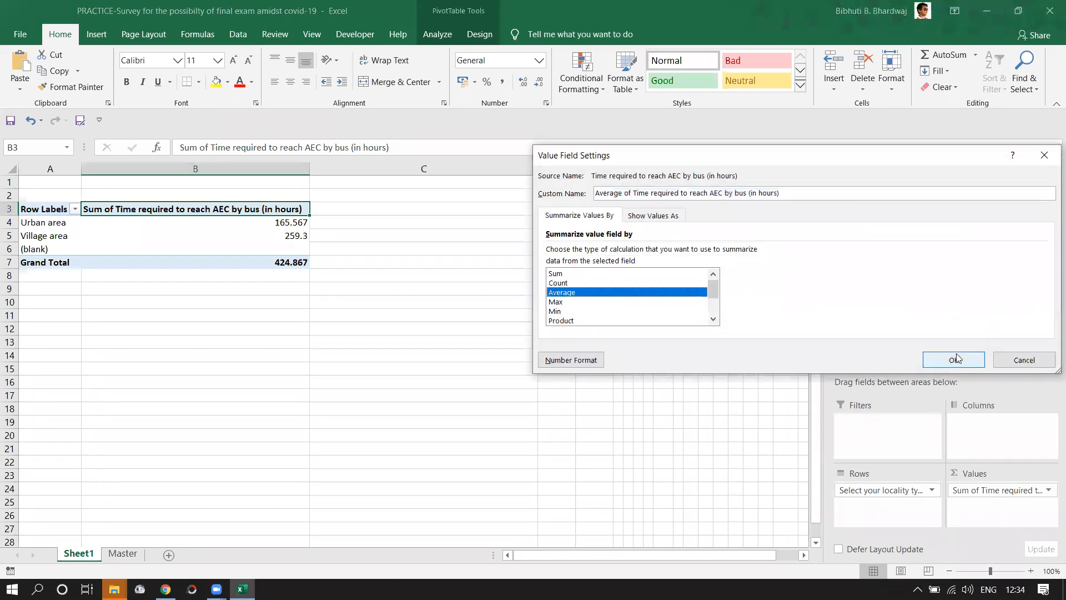
left_click(956, 359)
left_click(325, 289)
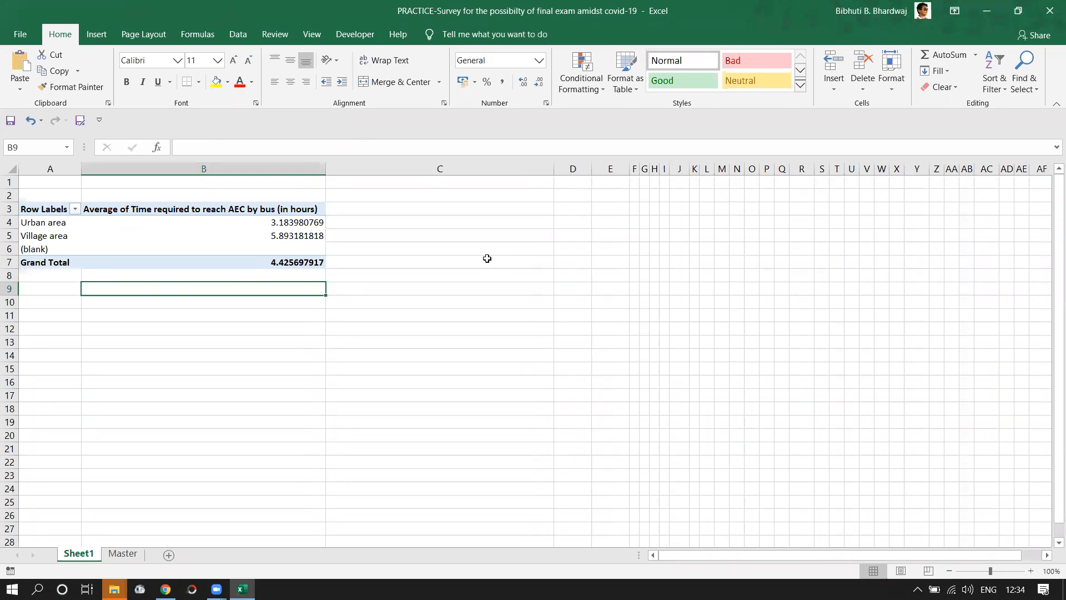
- Insert a slicer for the "Name the nearest district headquarter" field into the pivot table
left_click(265, 217)
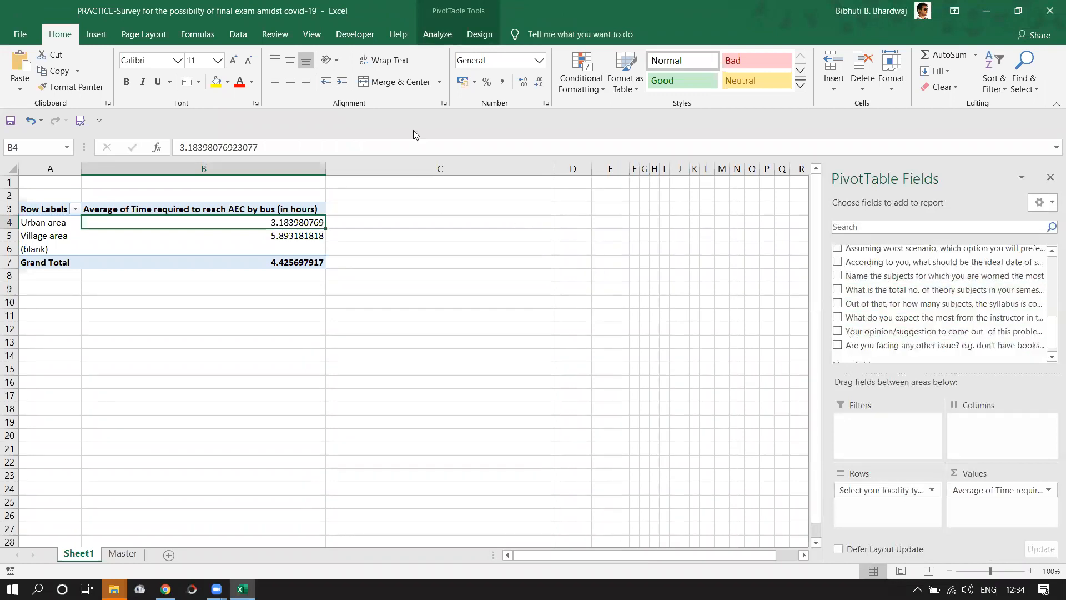
left_click(441, 39)
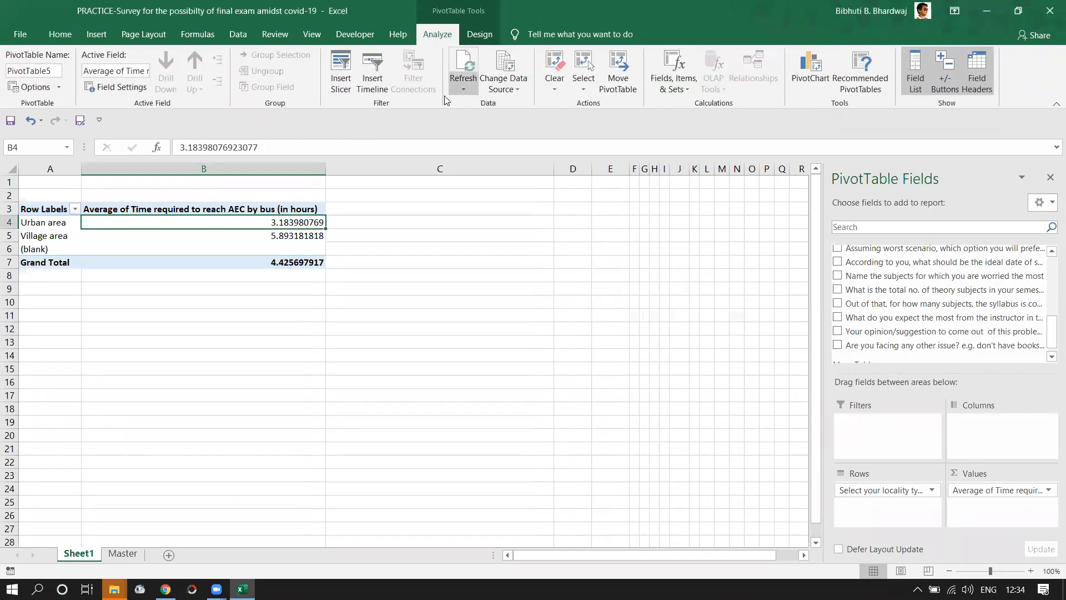
left_click(333, 92)
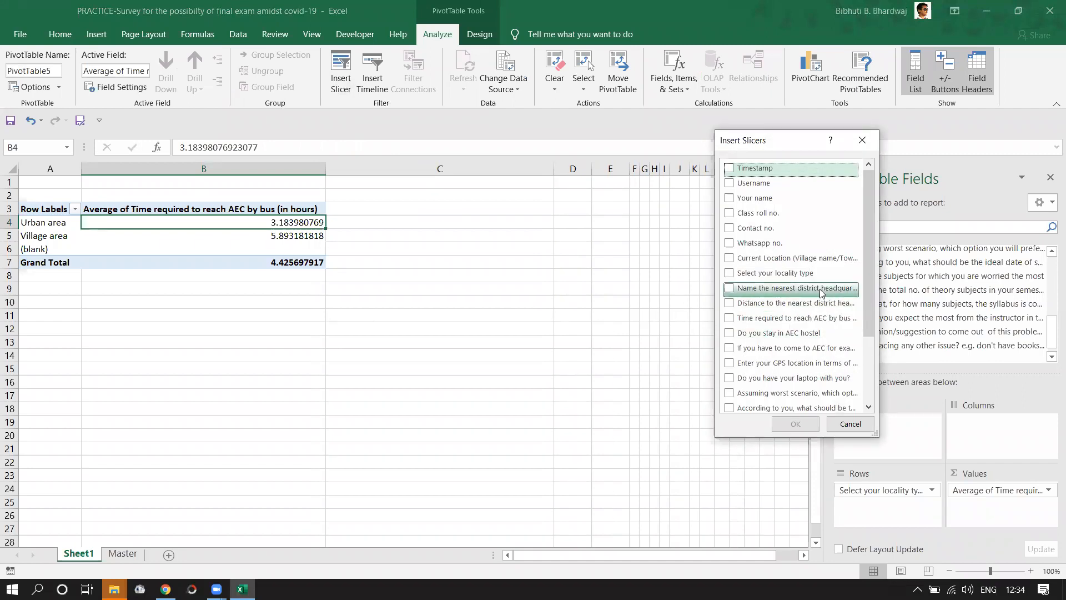
scroll(814, 290, "down", 1)
scroll(813, 300, "down", 2)
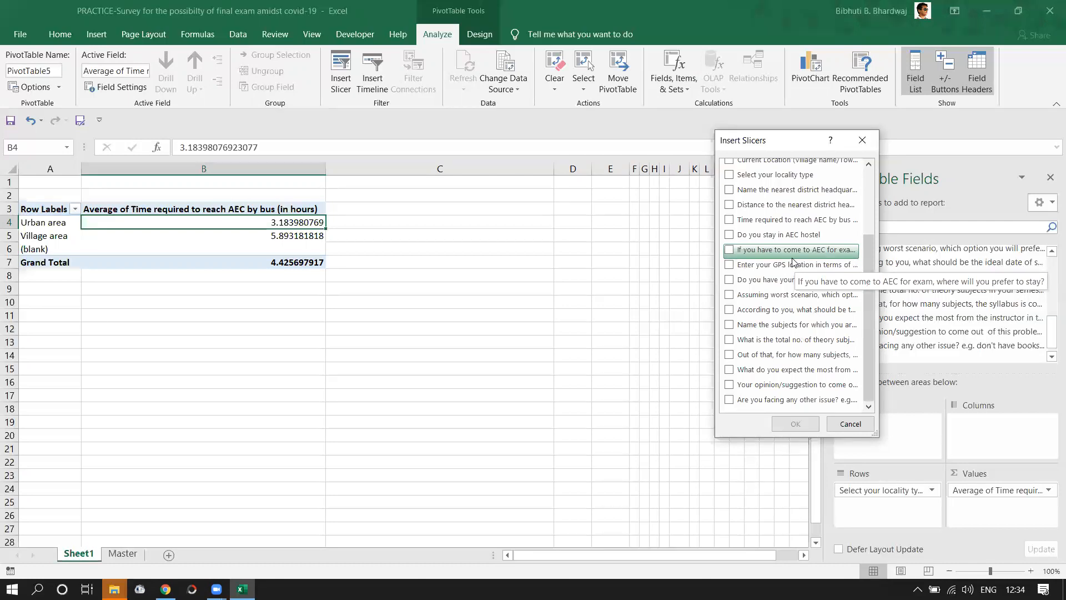
scroll(793, 261, "up", 3)
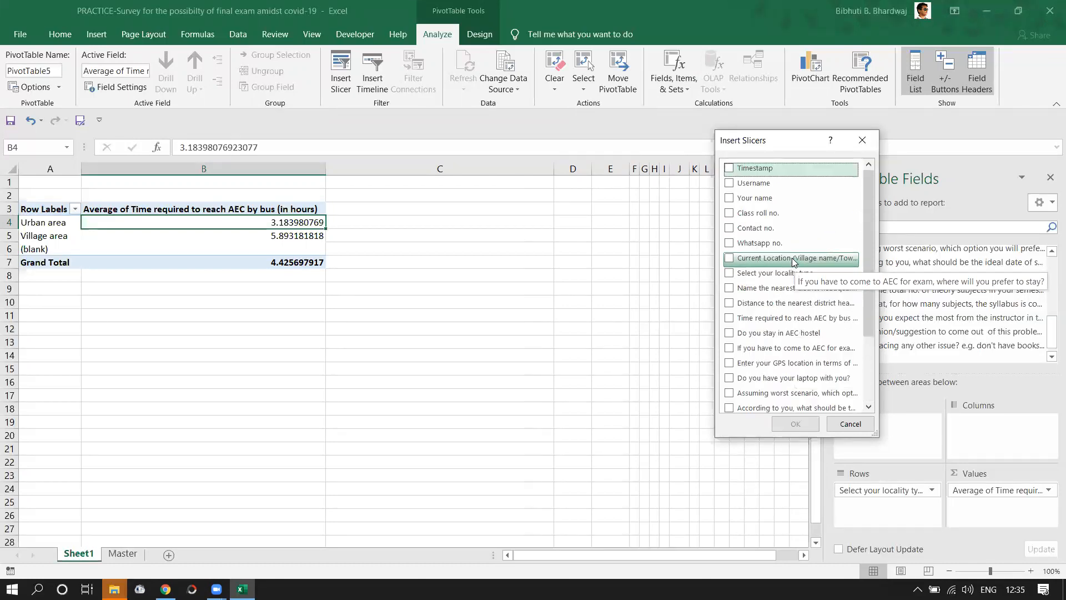
scroll(816, 355, "down", 2)
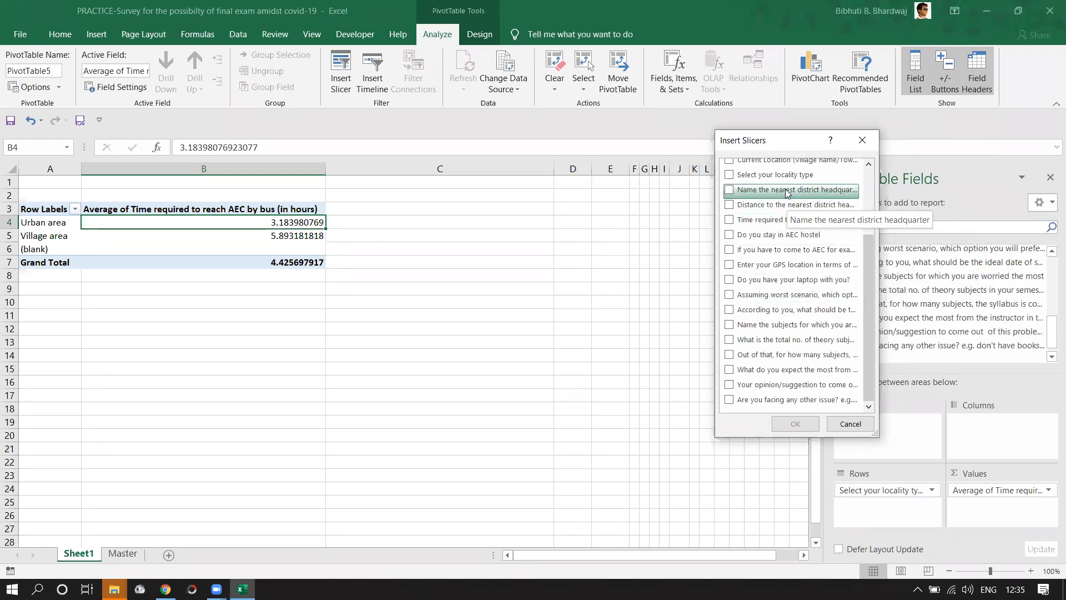
left_click(732, 196)
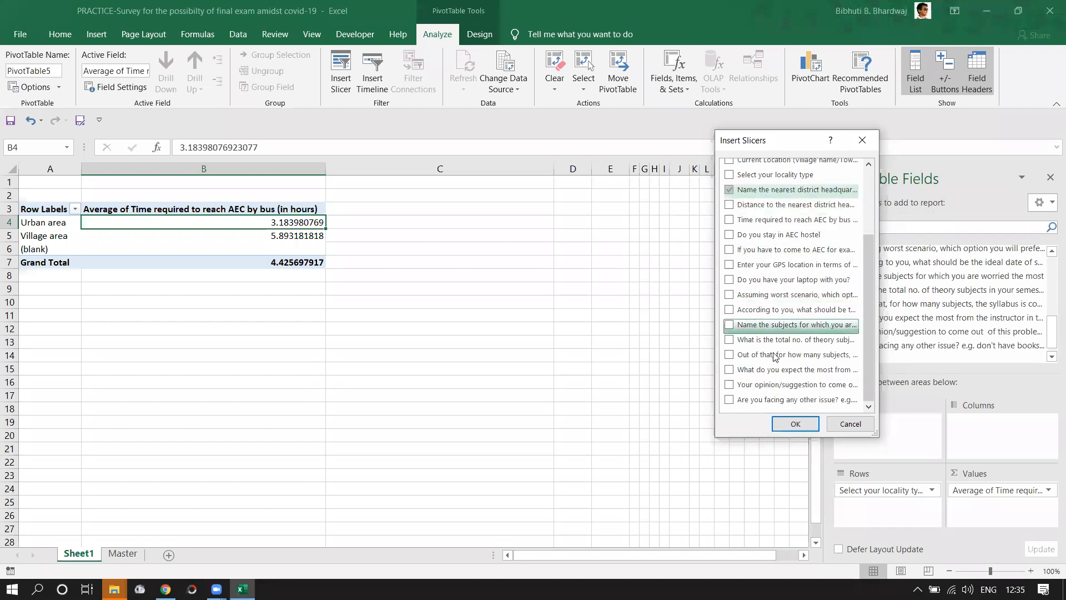
left_click(796, 424)
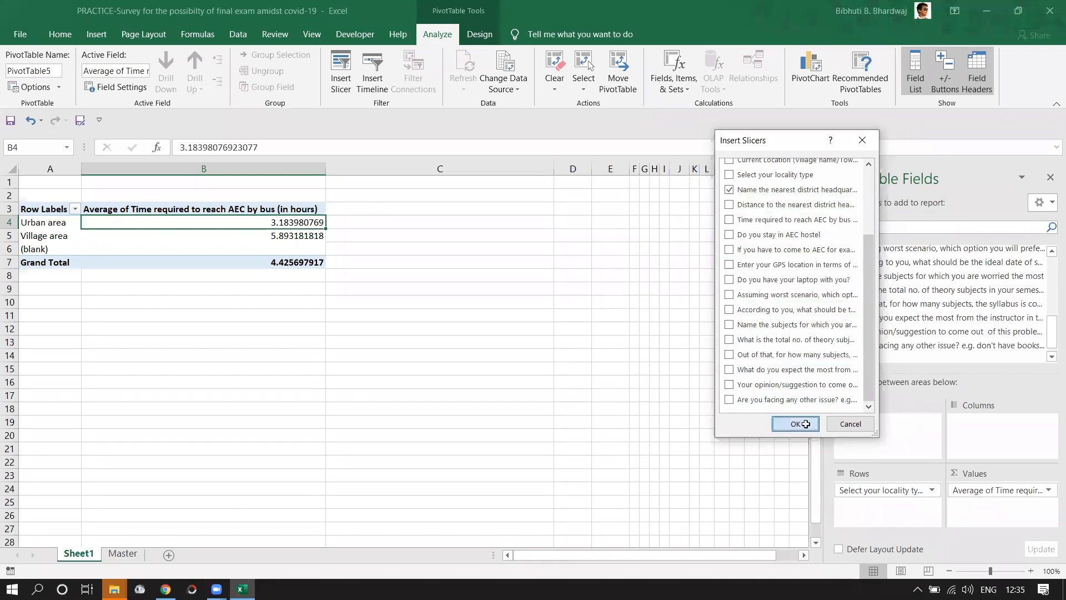
- Filter the pivot table to both Silchar entries with the district headquarter slicer
scroll(432, 340, "down", 1)
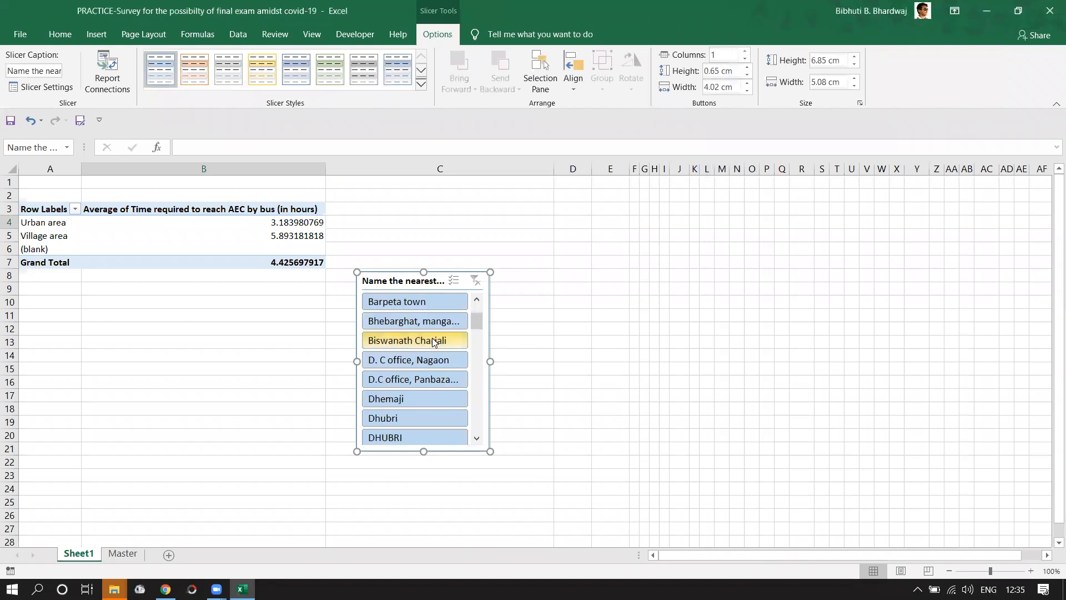
scroll(441, 361, "down", 1)
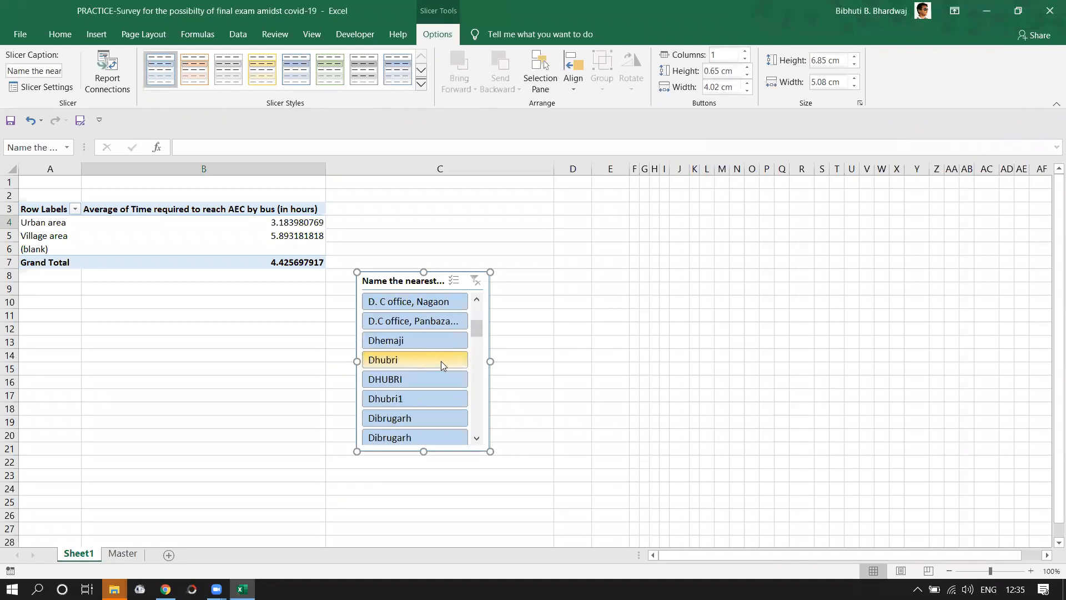
scroll(441, 361, "down", 4)
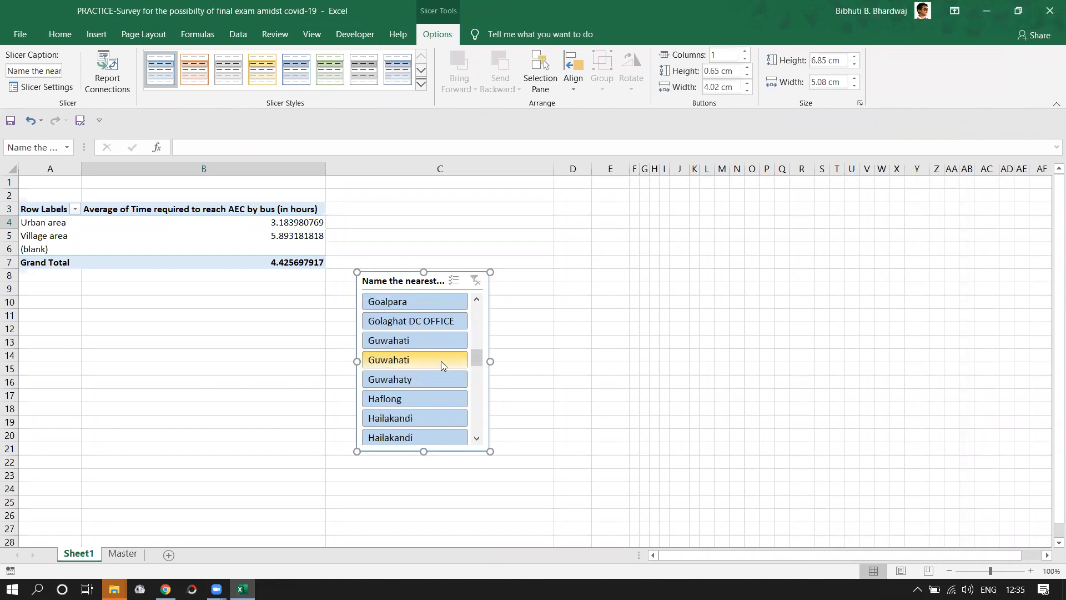
scroll(441, 361, "down", 1)
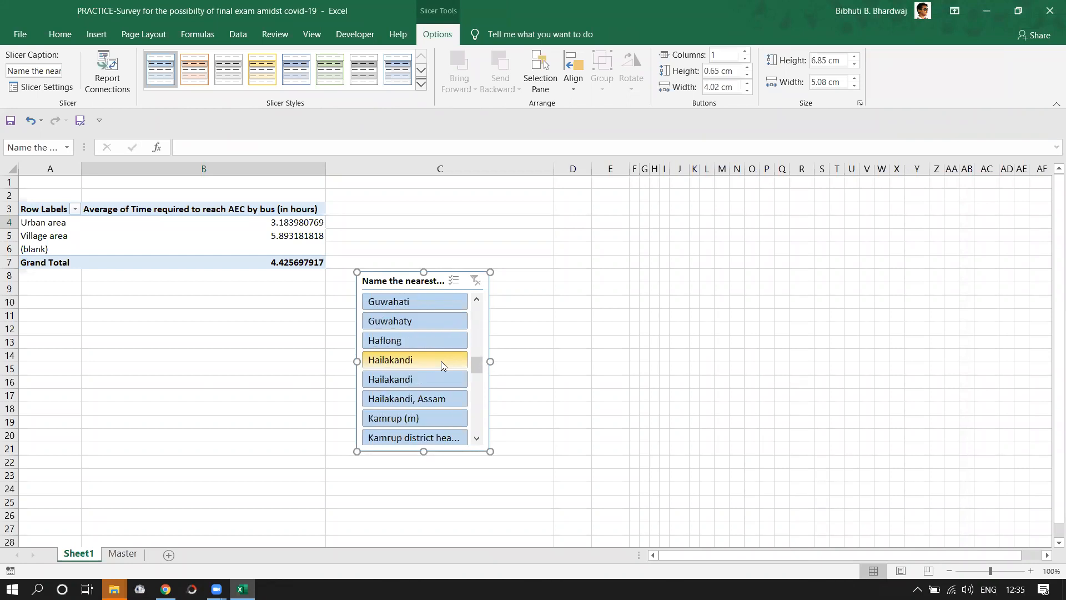
scroll(441, 361, "down", 4)
scroll(441, 361, "down", 3)
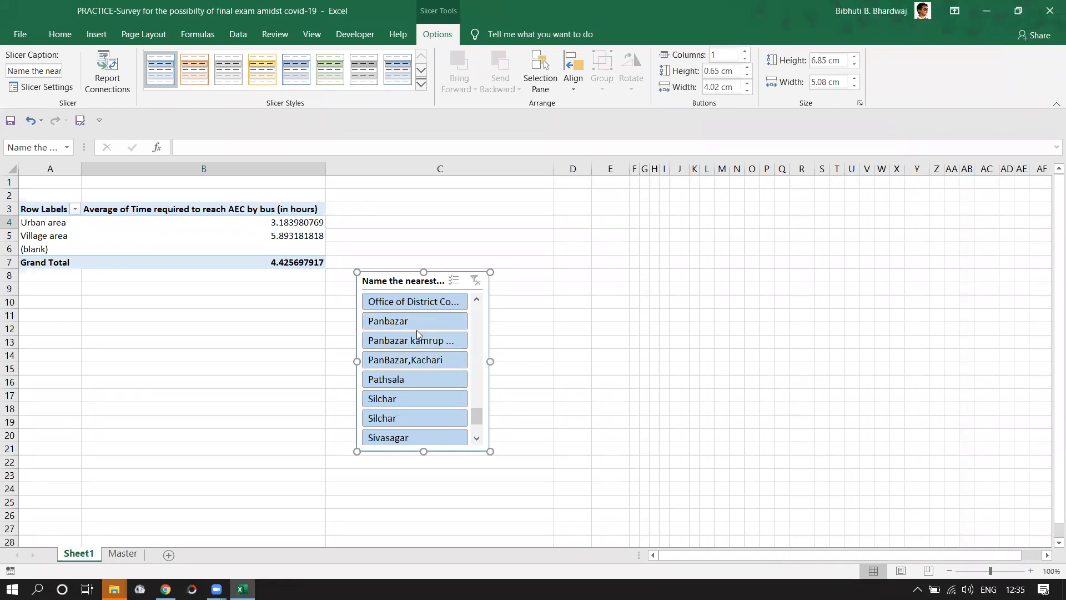
left_click(395, 424)
left_click(388, 403, "ctrl")
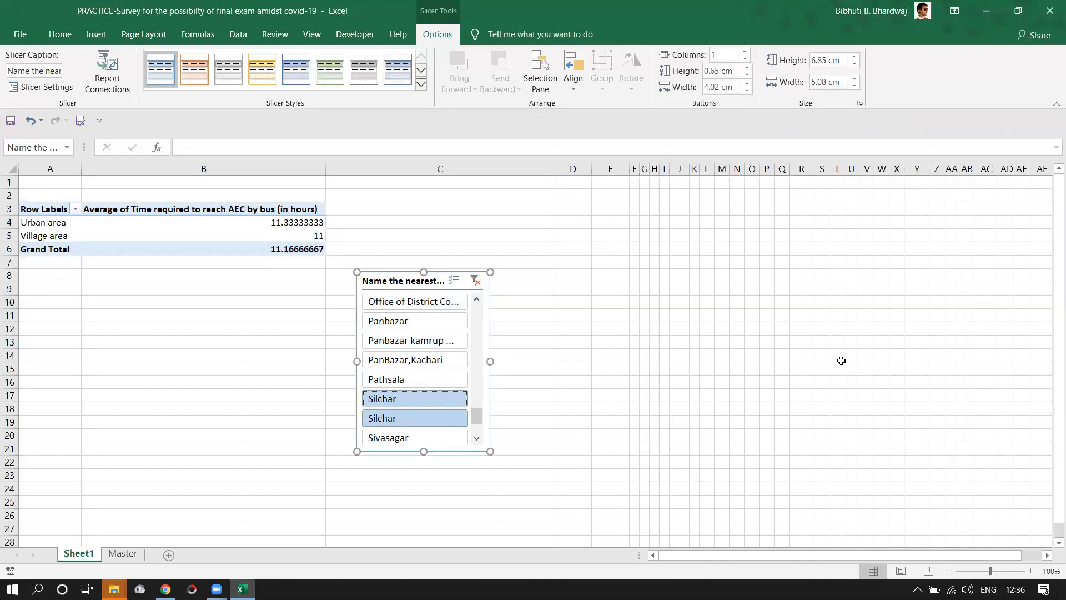
- Narrow the slicer selection to the first Silchar entry alone and clear the filter again
left_click(381, 405)
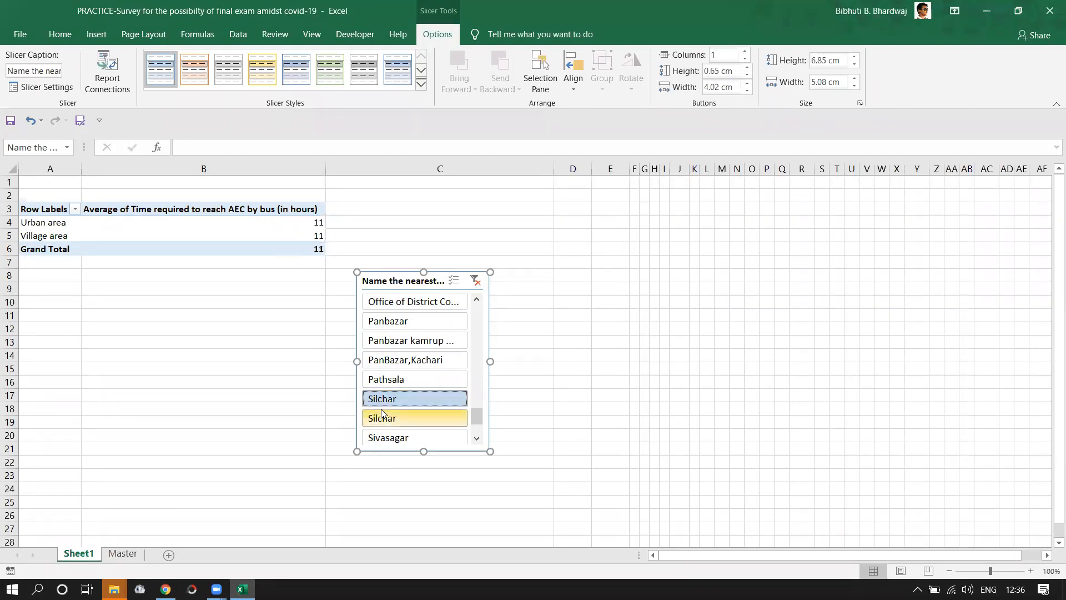
scroll(405, 409, "up", 2)
scroll(406, 414, "down", 2)
scroll(409, 422, "down", 1)
left_click(410, 341)
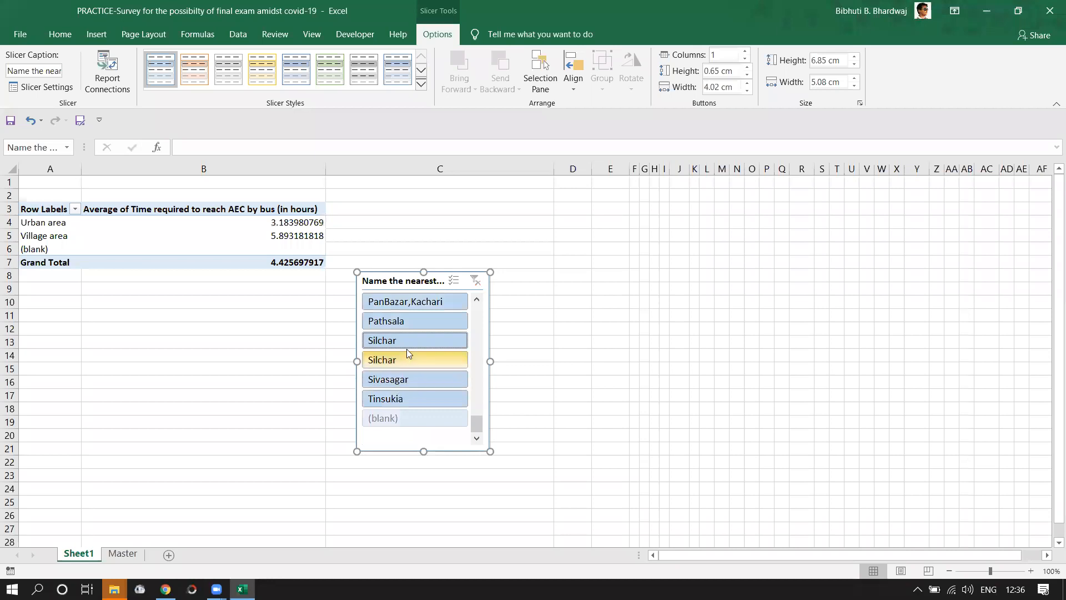
- Filter the pivot table to the Dhubri, DHUBRI and Dhubri1 entries with the district headquarter slicer
scroll(406, 349, "up", 4)
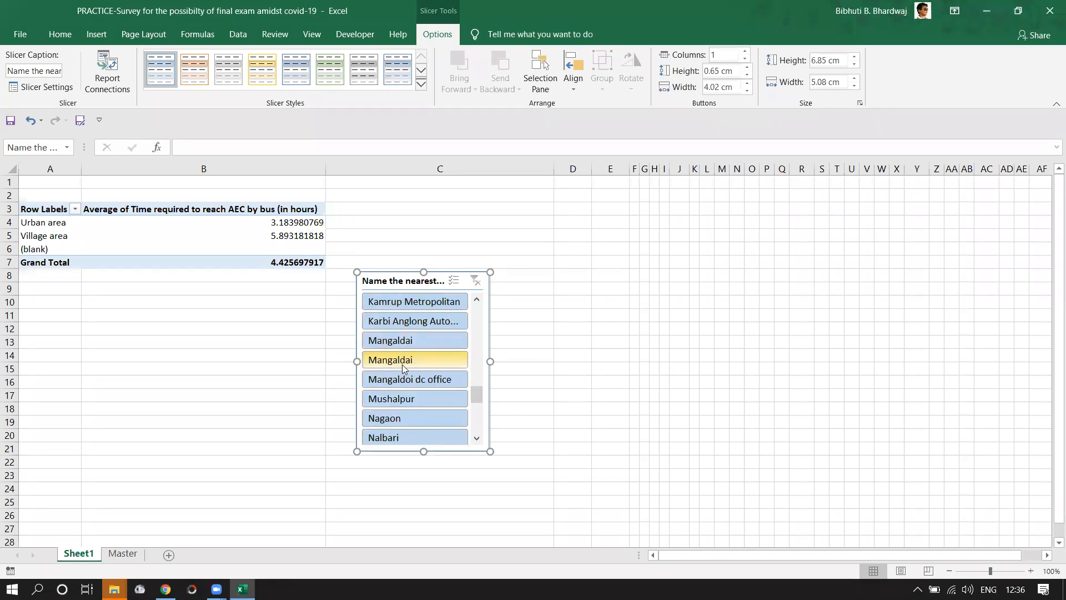
scroll(401, 366, "up", 4)
scroll(395, 367, "down", 6)
scroll(396, 356, "up", 8)
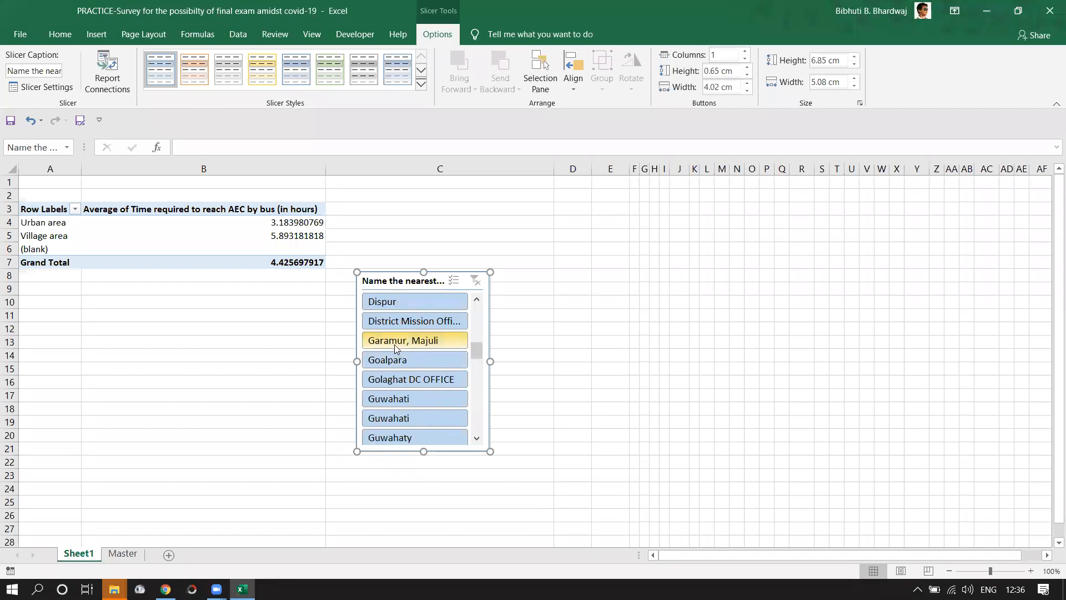
scroll(395, 344, "up", 1)
scroll(394, 343, "up", 1)
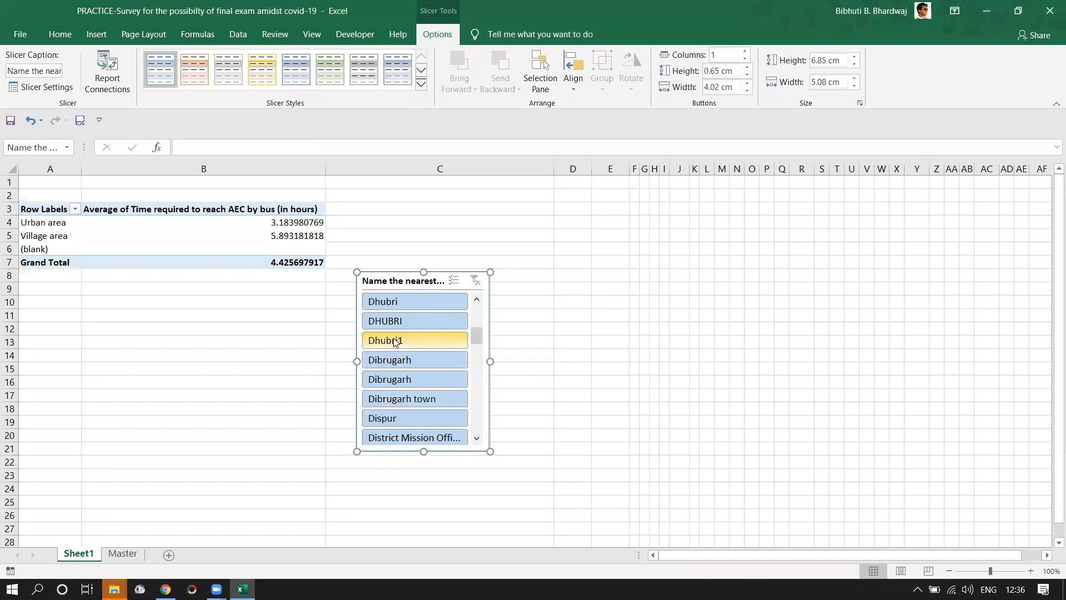
scroll(394, 341, "up", 1)
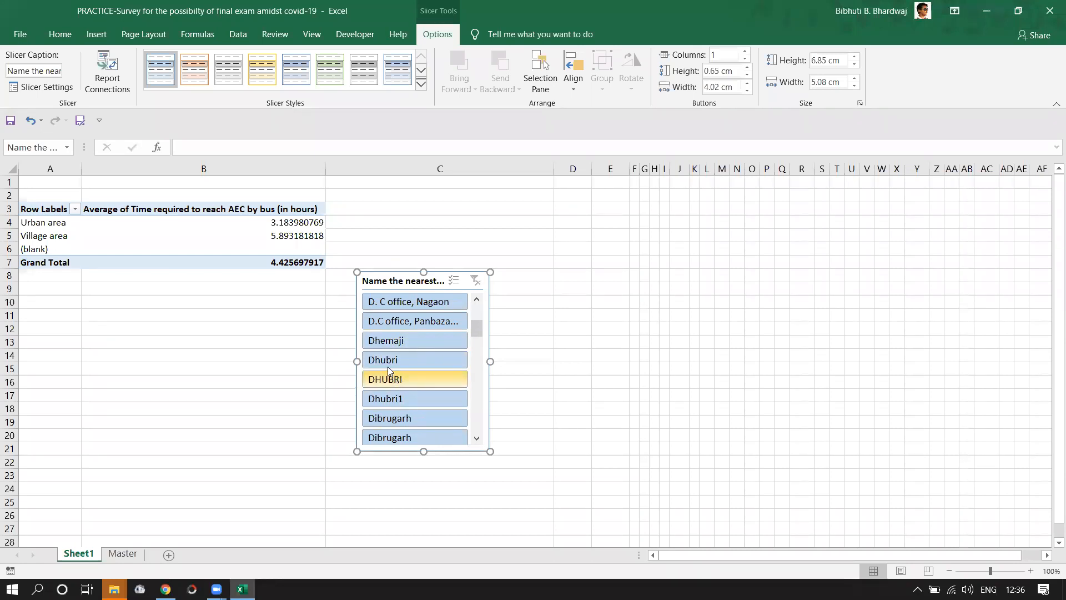
left_click(389, 341)
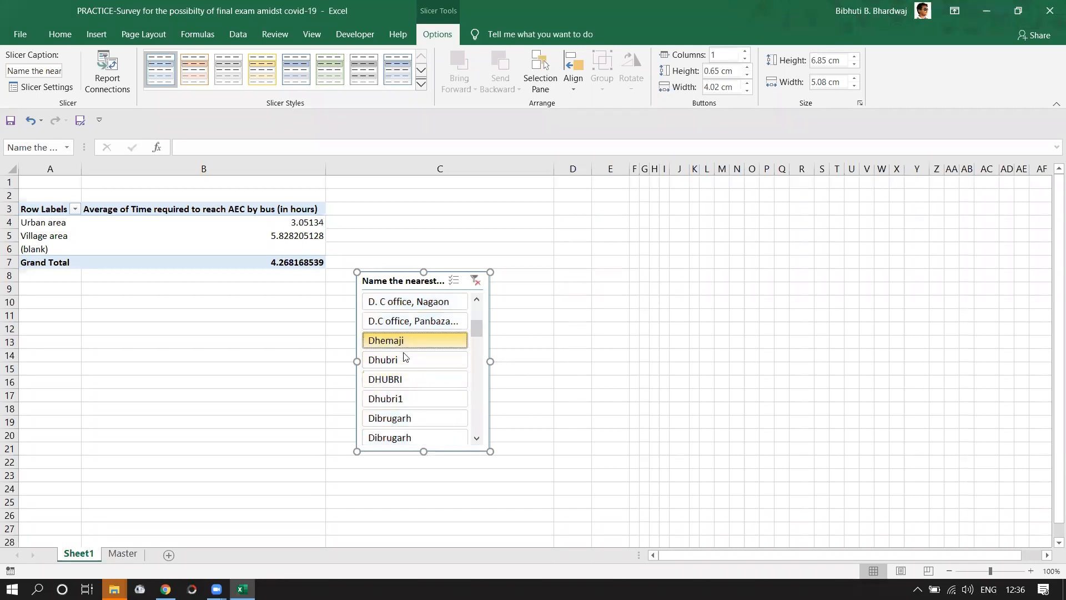
left_click(403, 359, "ctrl")
left_click(408, 379, "ctrl")
left_click(391, 342, "ctrl")
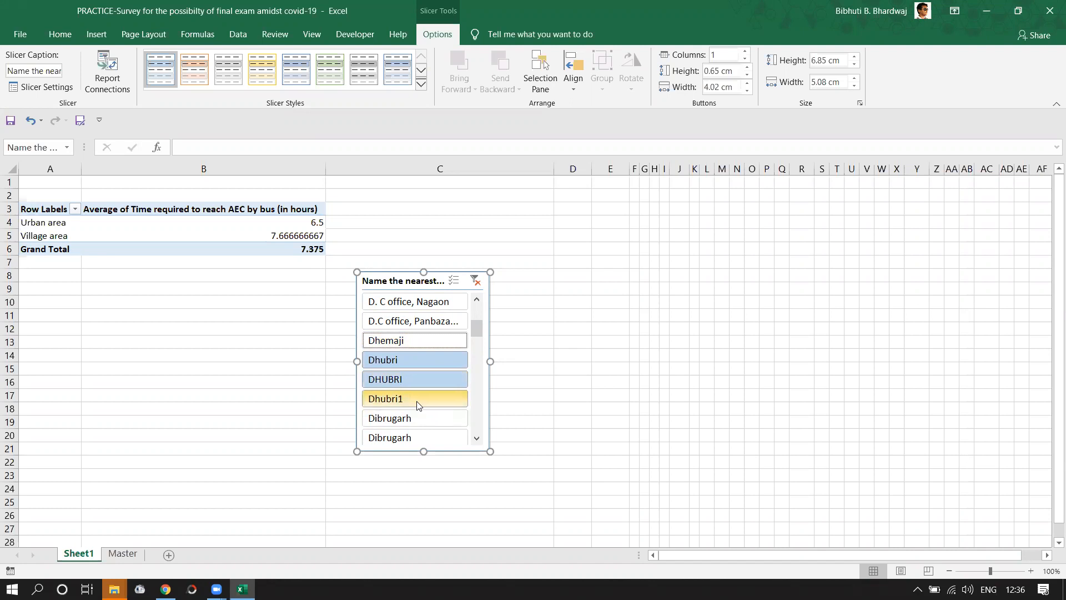
left_click(422, 406, "ctrl")
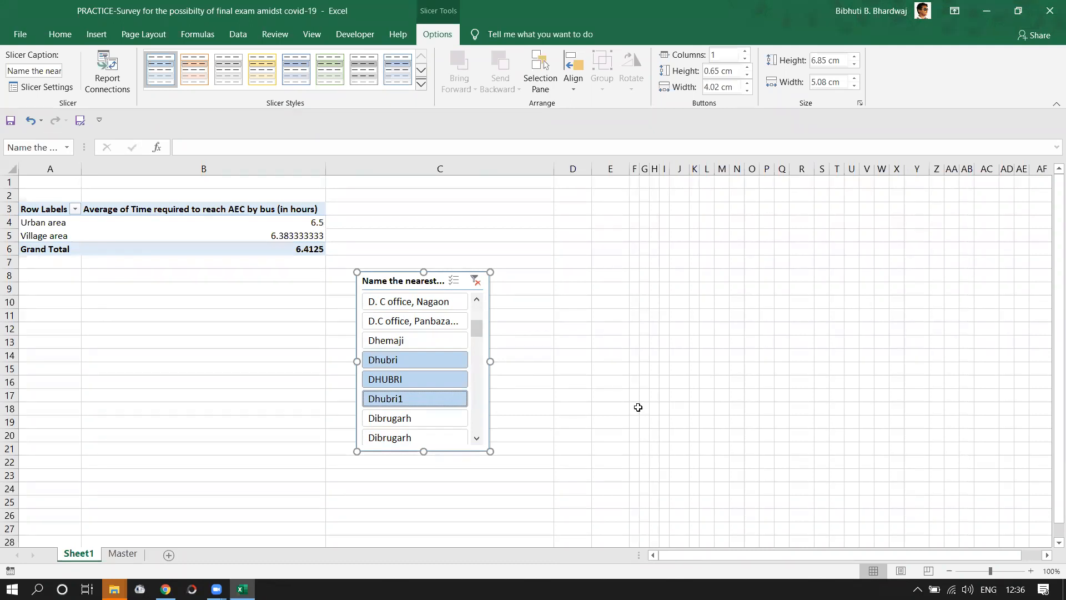
- Look through the slicer's full list of district headquarter entries
scroll(442, 353, "up", 2)
scroll(443, 353, "down", 8)
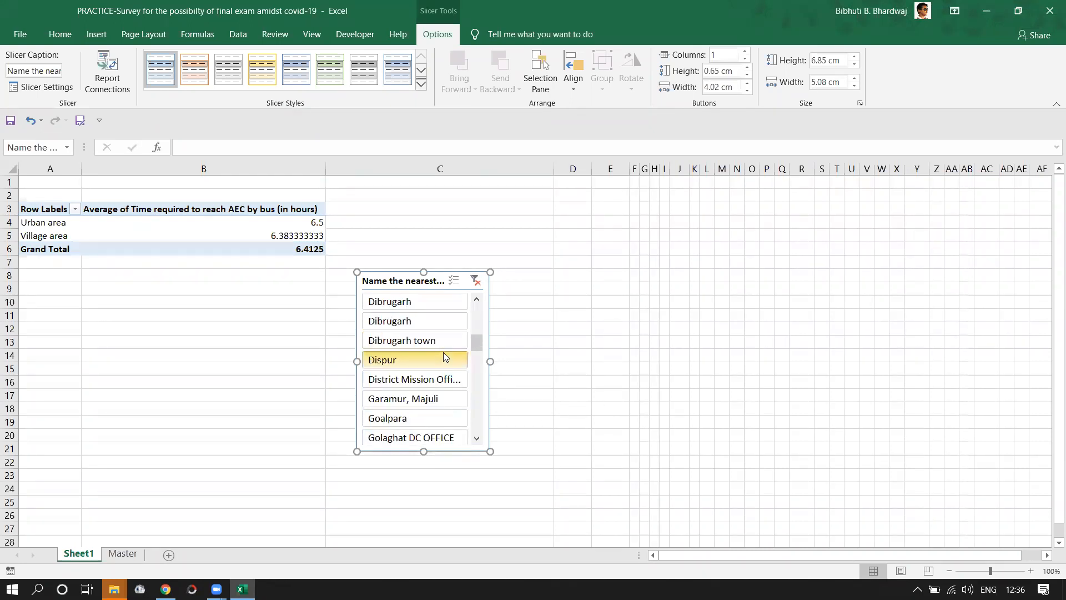
scroll(436, 397, "down", 10)
scroll(428, 408, "up", 15)
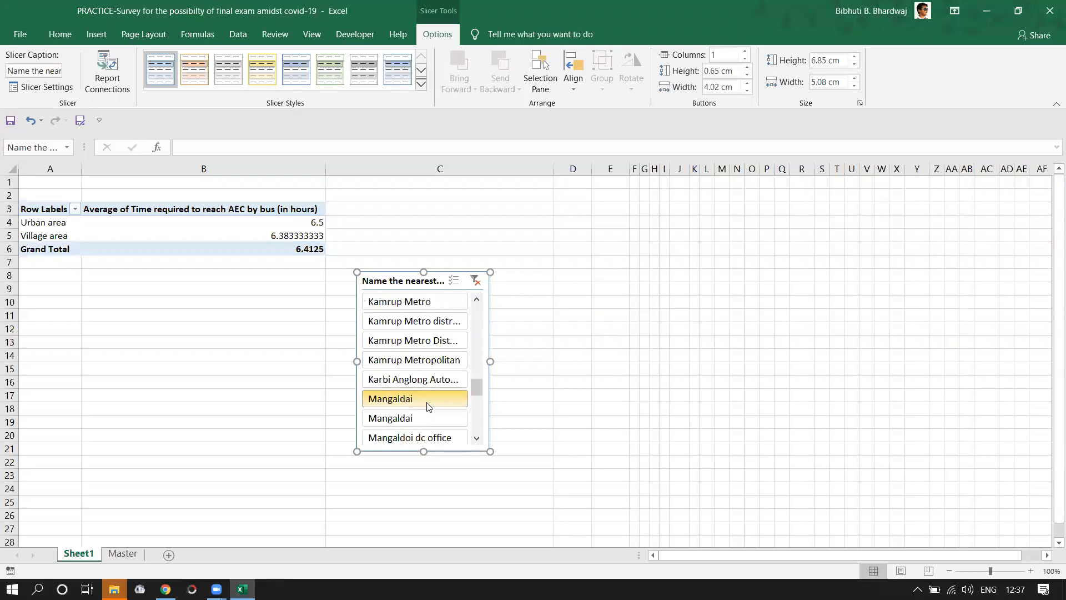
scroll(423, 369, "down", 3)
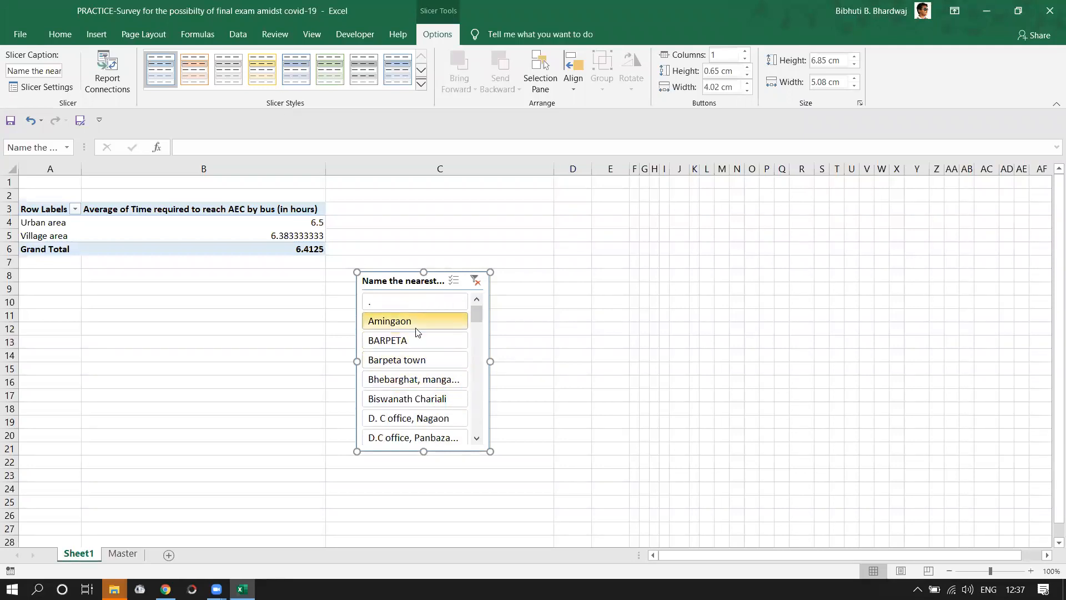
- Try different district headquarter entries in the slicer, narrowing the pivot table filter to Dhemaji alone
left_click(413, 359)
left_click(410, 378)
scroll(414, 395, "down", 12)
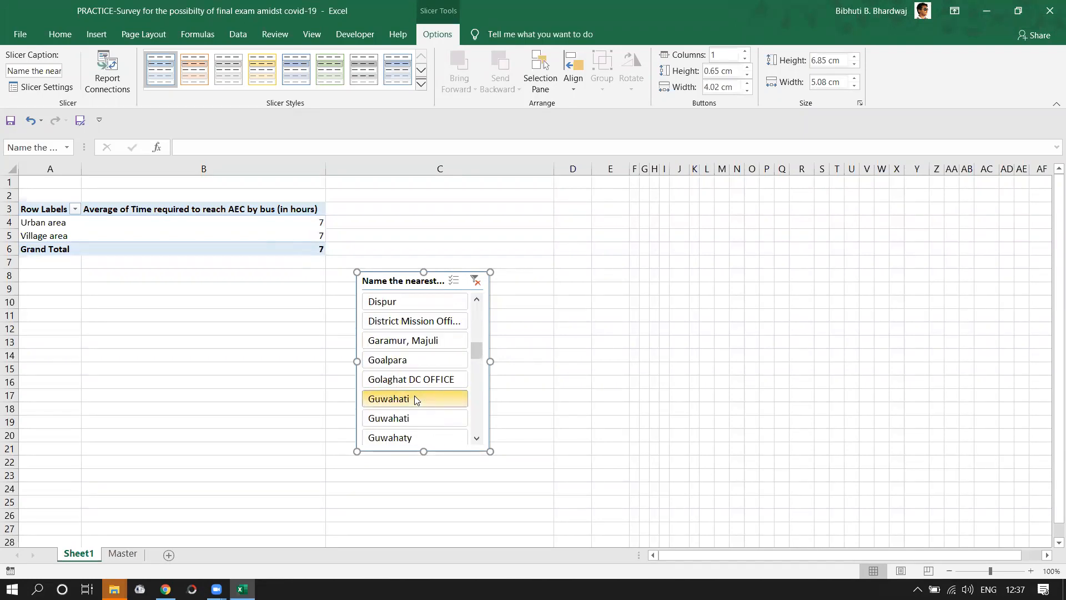
left_click(408, 399)
left_click_drag(474, 432, 472, 344)
left_click(392, 303, "ctrl")
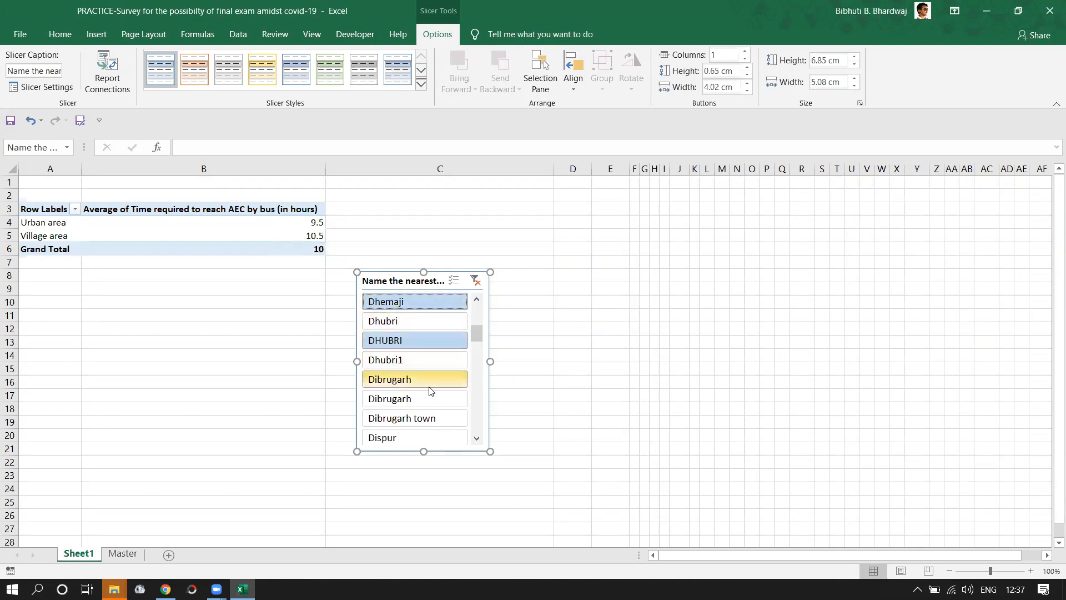
left_click(408, 342, "ctrl")
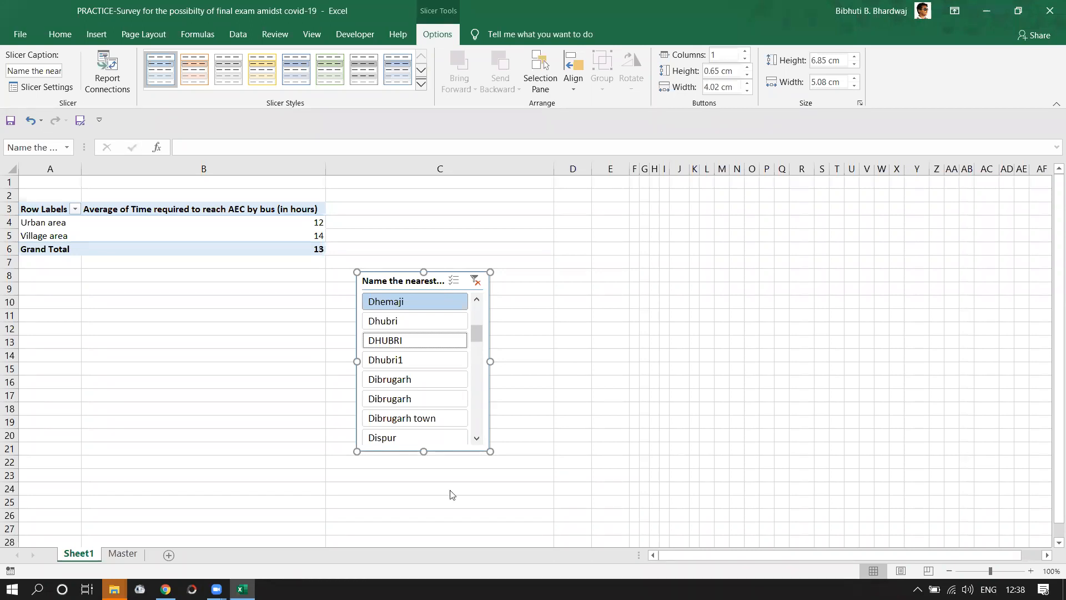
- Clear the district headquarter filter and delete the slicer from the sheet
left_click(216, 588)
left_click(470, 285)
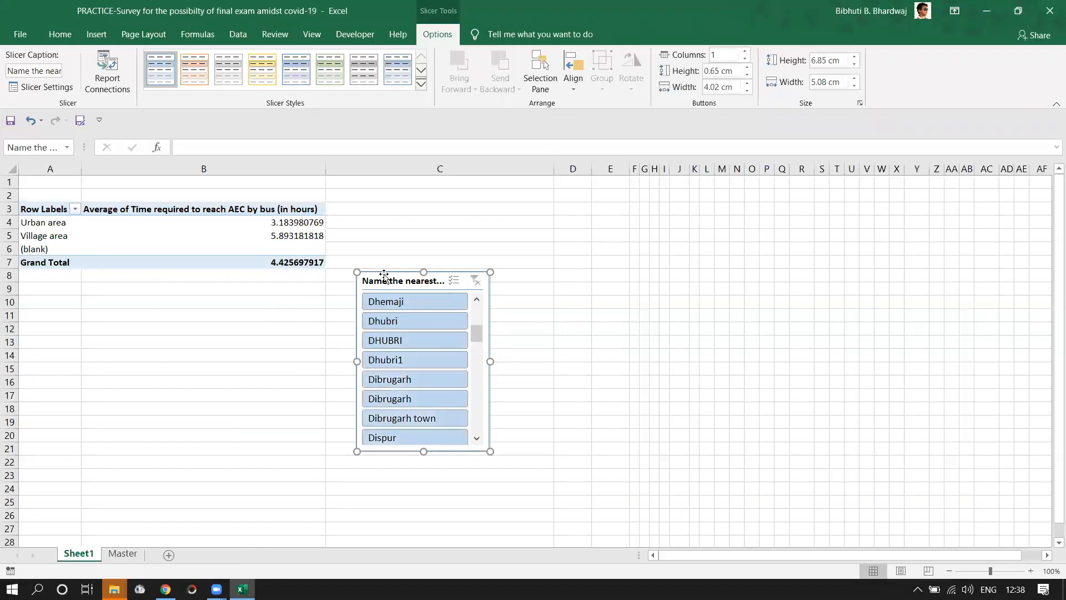
key("Delete")
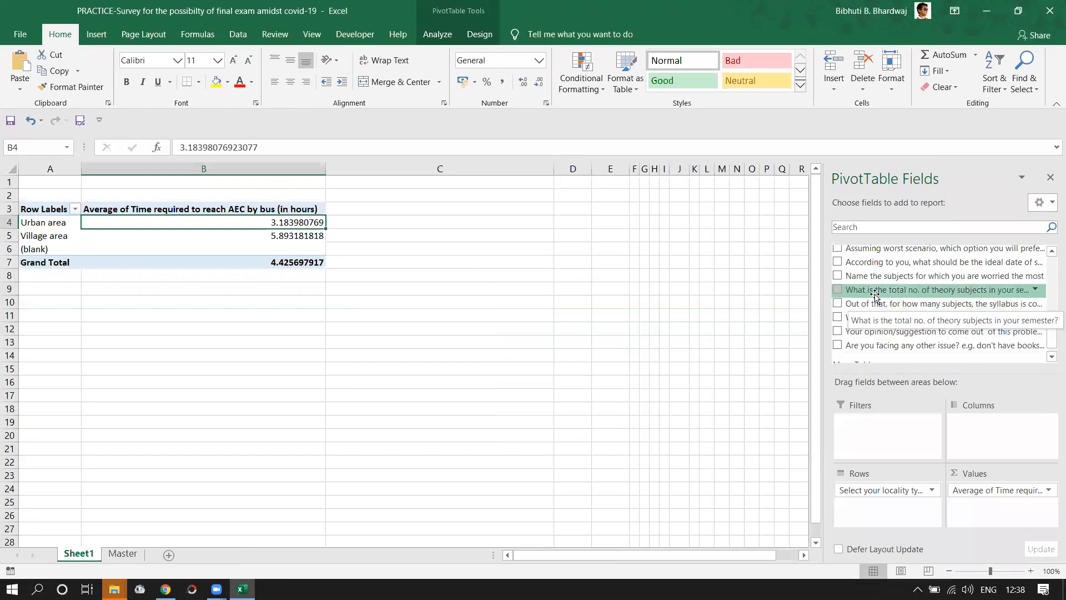
- Remove the average bus travel time field from the pivot table's values
scroll(875, 294, "up", 1)
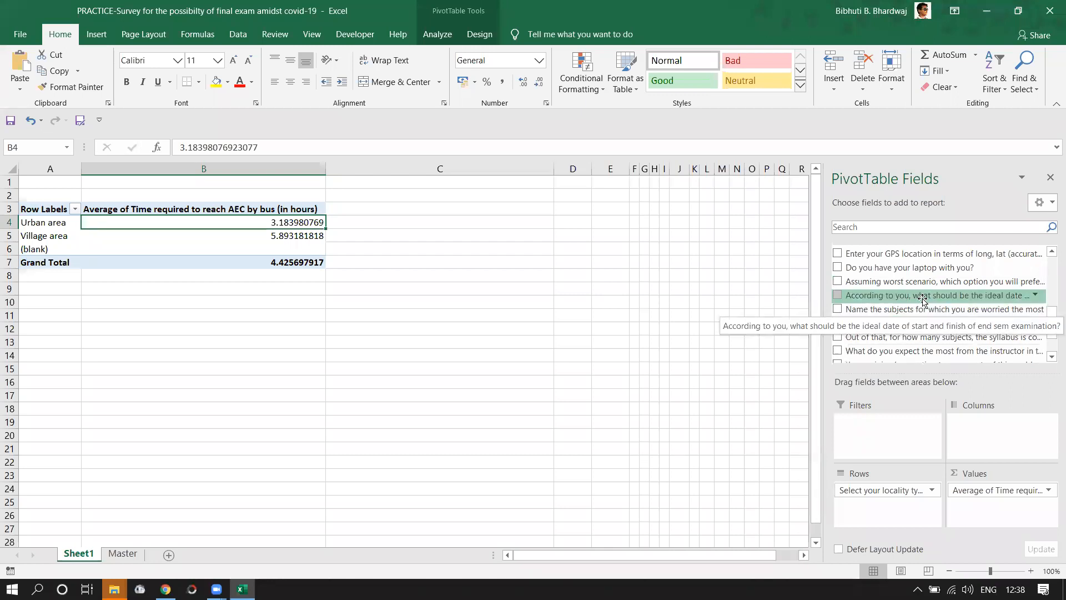
left_click_drag(1000, 491, 947, 326)
scroll(916, 336, "up", 1)
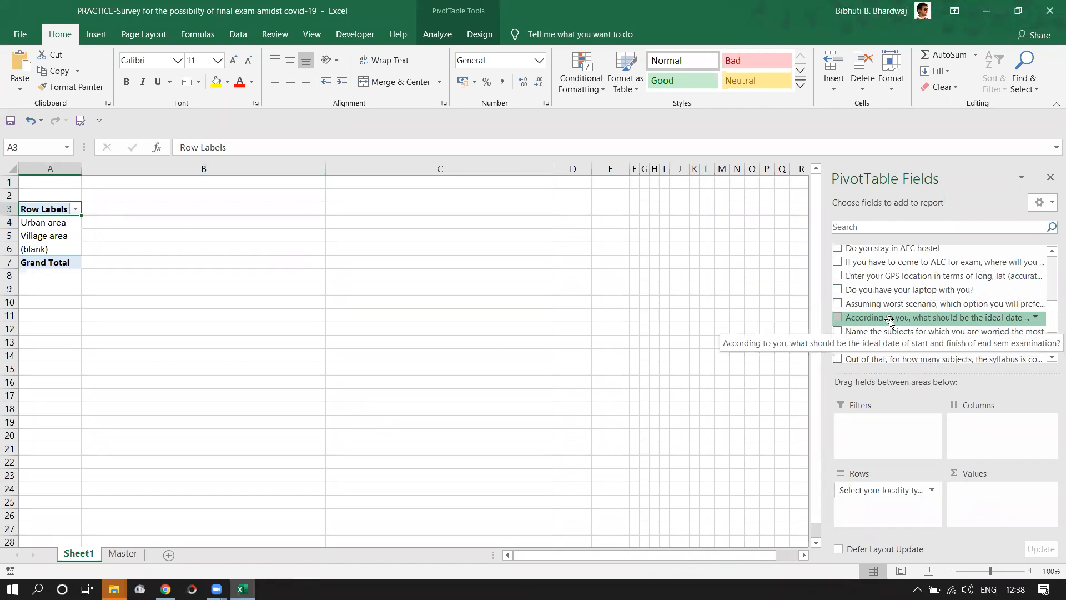
- Add the ideal end sem examination date question as both columns and counted values, and narrow column A
left_click_drag(889, 321, 994, 425)
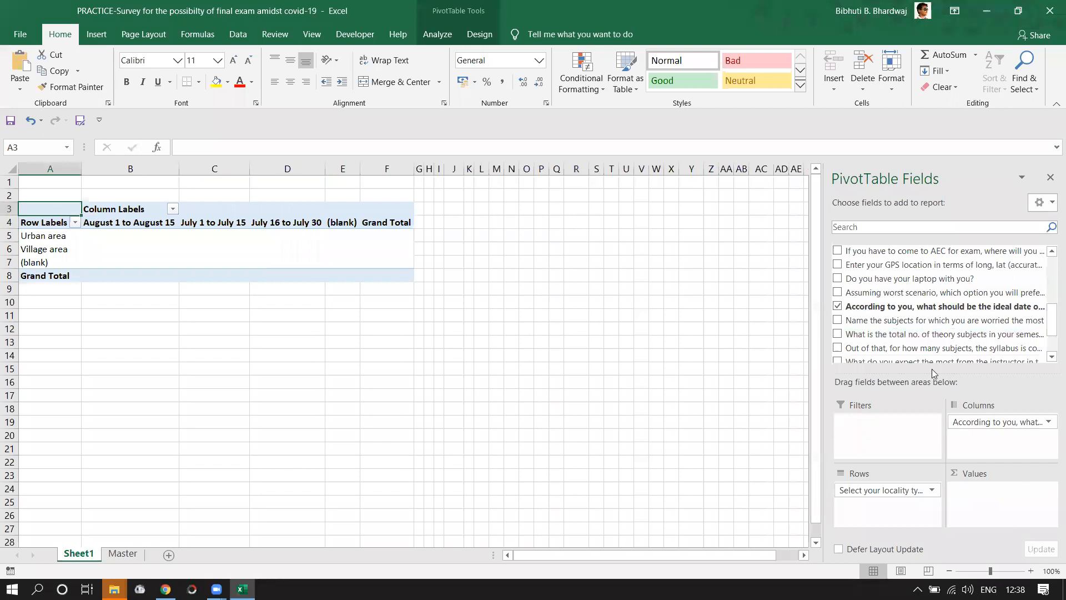
left_click_drag(893, 311, 1034, 493)
left_click_drag(676, 556, 676, 556)
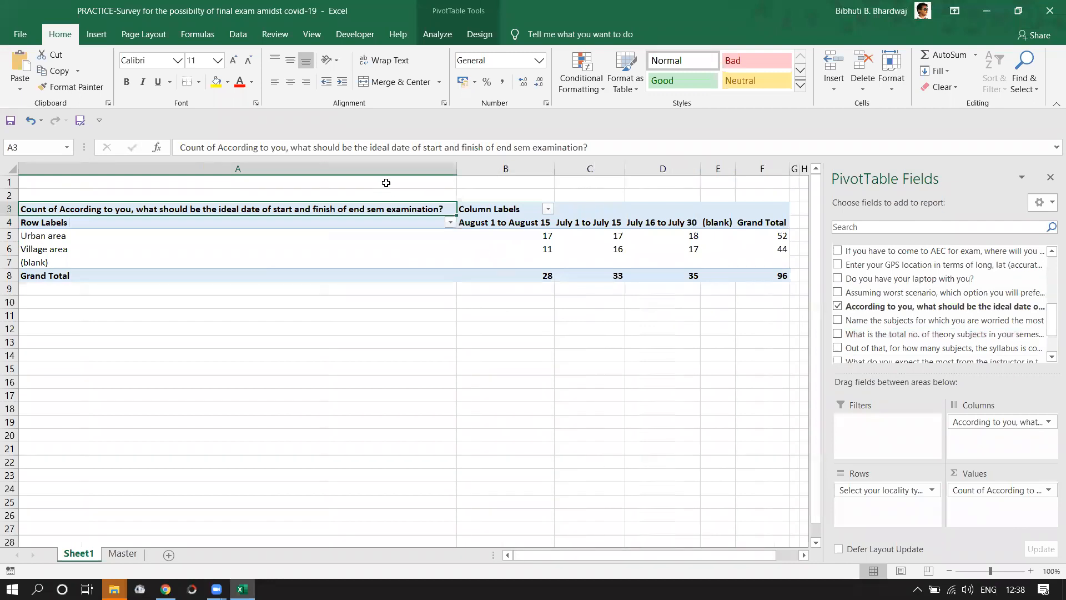
left_click_drag(457, 168, 224, 198)
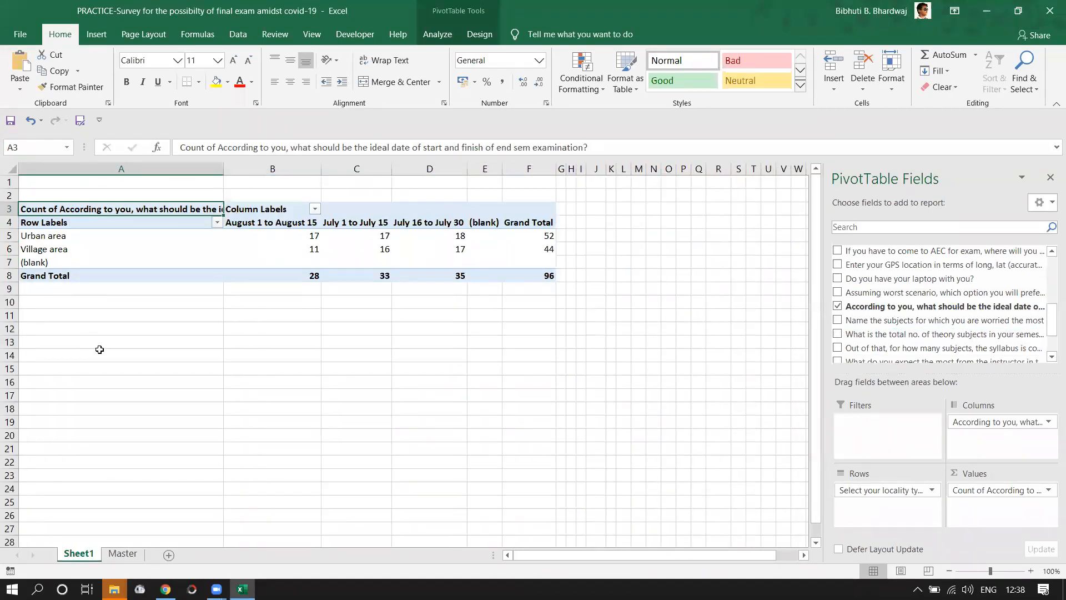
- Replace locality type with the ideal examination date field in the pivot table's rows, and review the count for each date range
left_click(66, 239)
left_click_drag(902, 499, 909, 311)
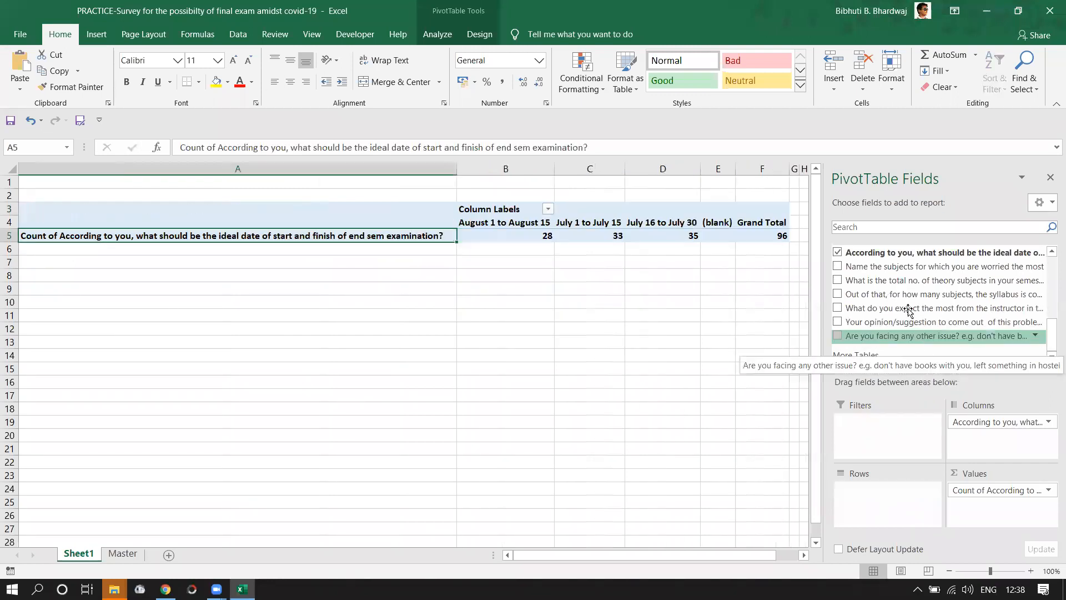
scroll(909, 311, "up", 2)
left_click_drag(994, 422, 909, 522)
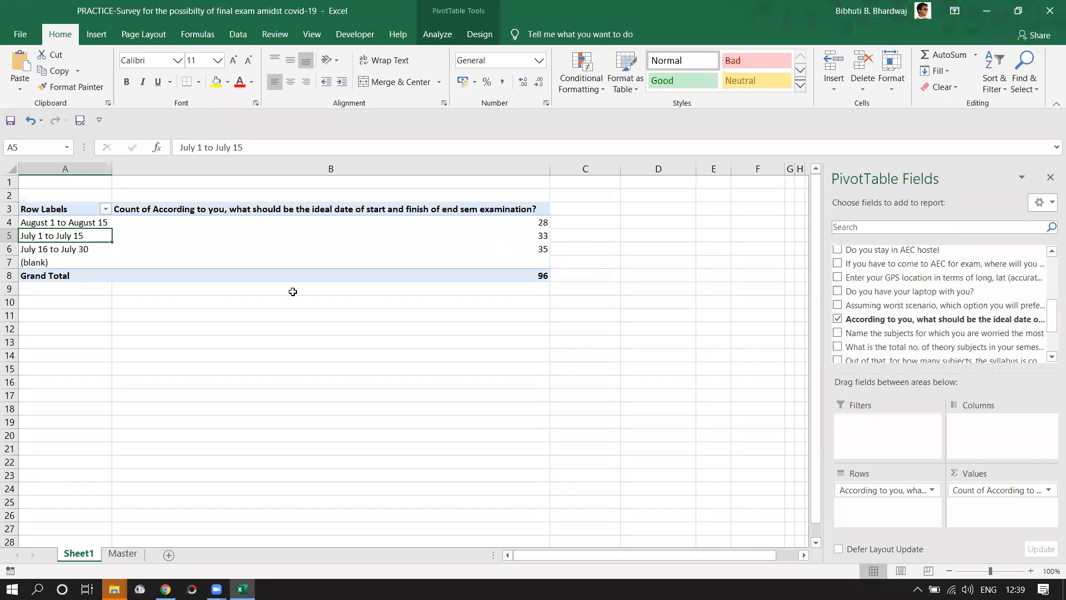
left_click(546, 253)
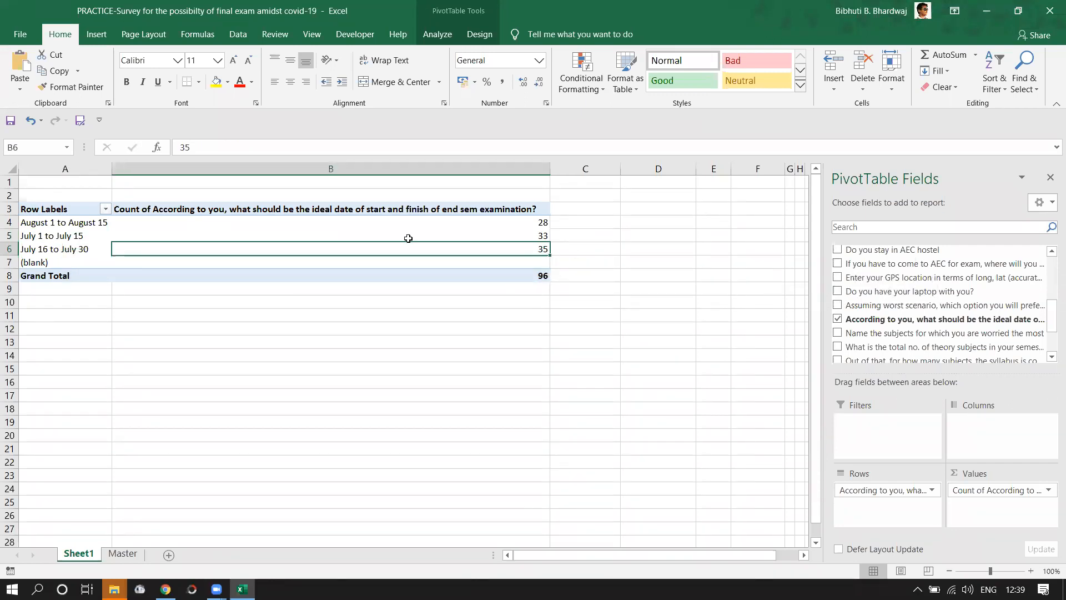
left_click(93, 225)
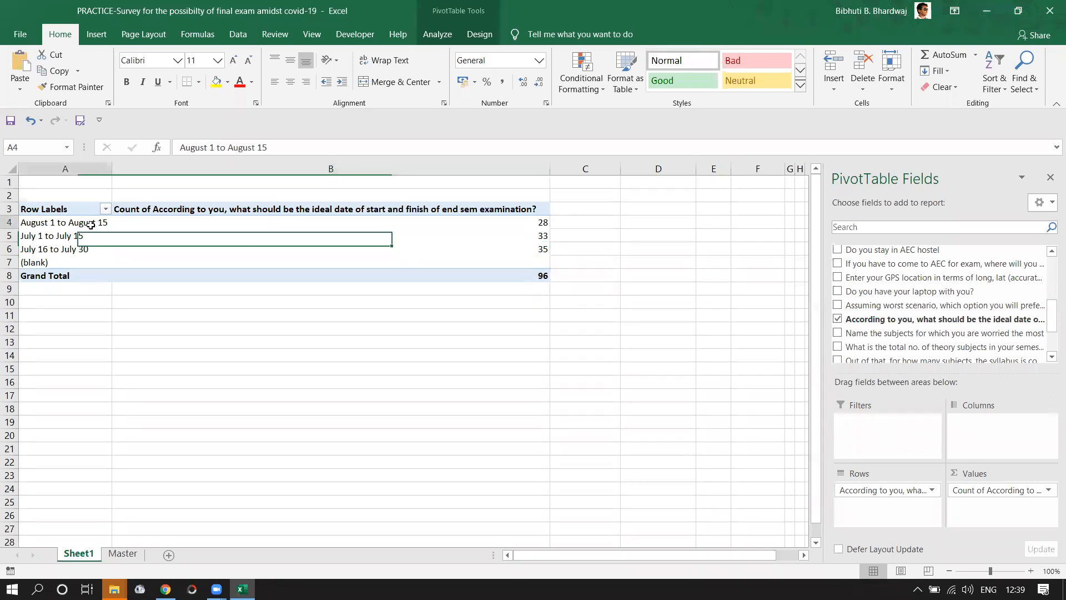
left_click(538, 226)
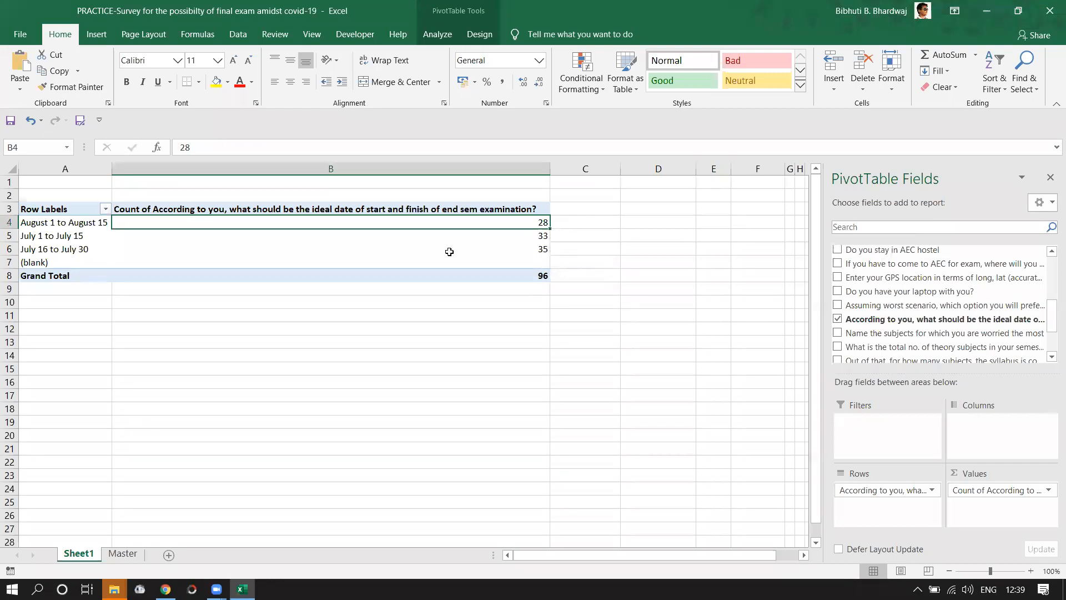
left_click(54, 222)
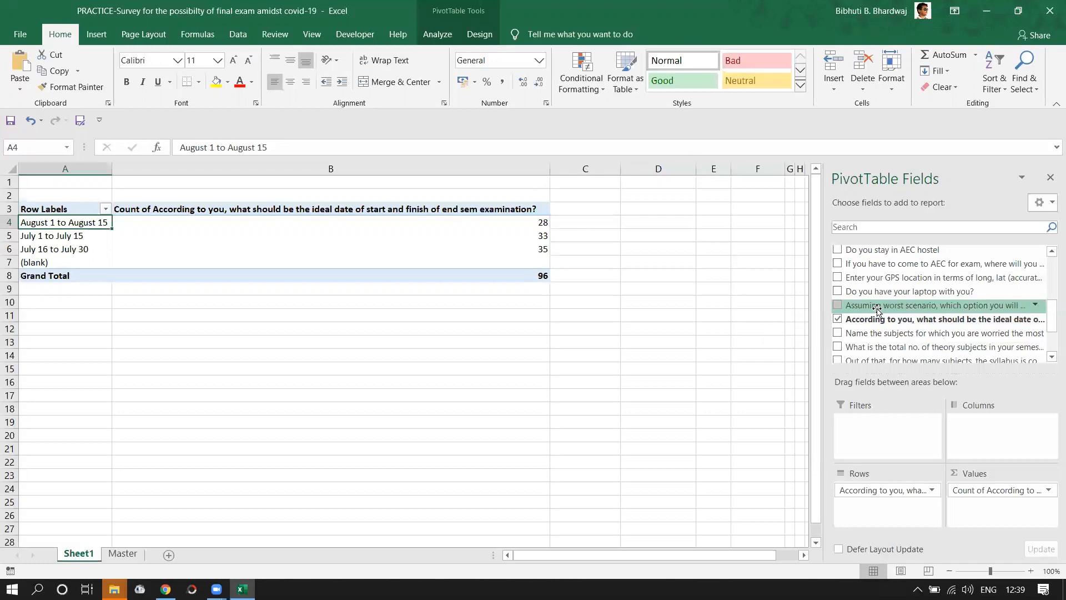
- Replace the ideal date question with the worst scenario marks preference question as the pivot table's rows and counted values
left_click_drag(877, 310, 782, 383)
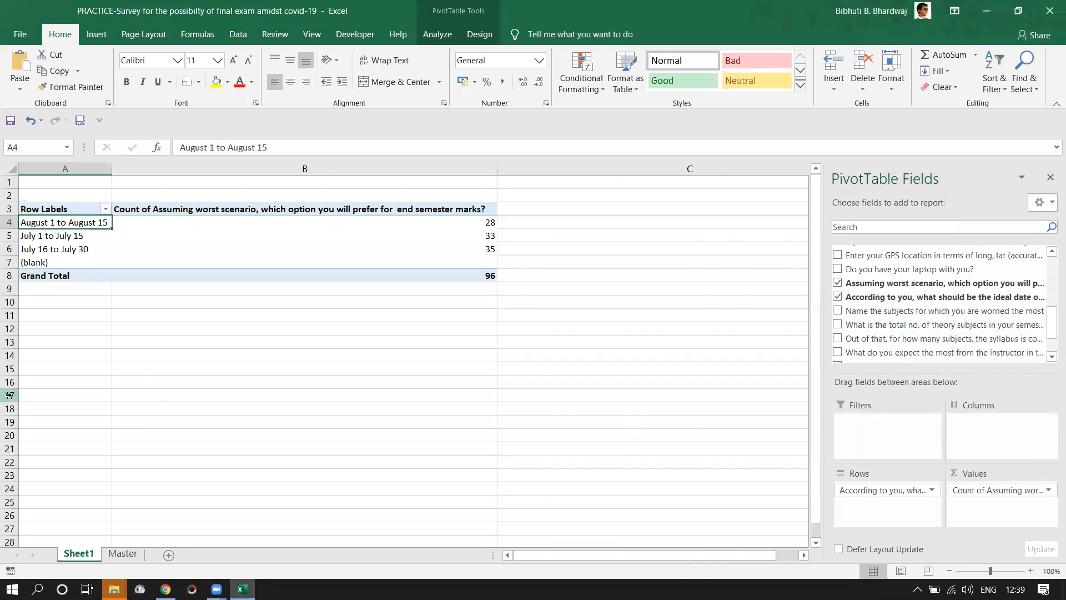
left_click_drag(889, 490, 931, 373)
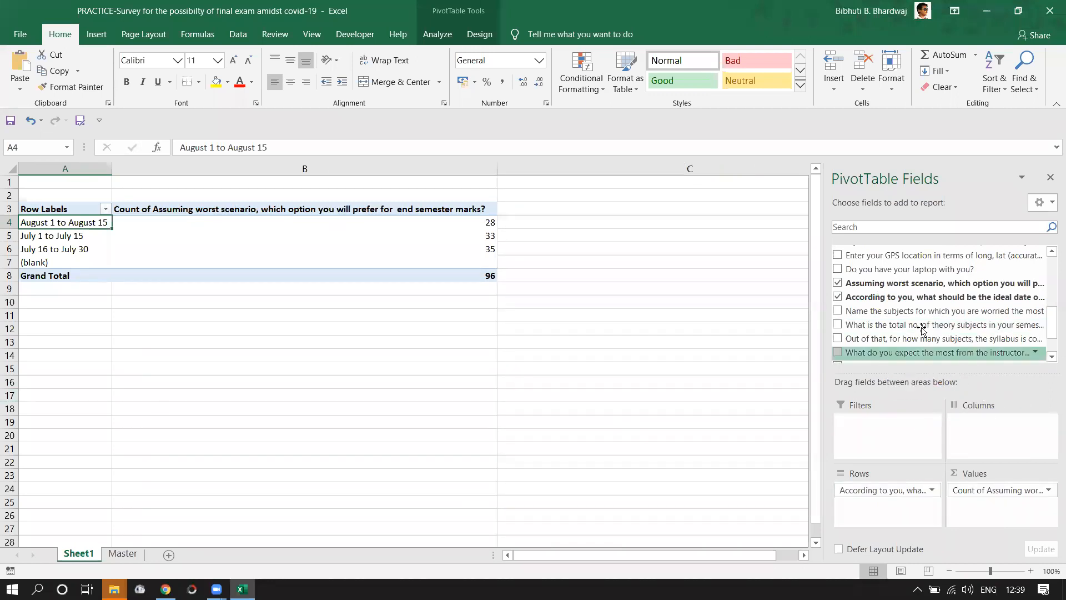
left_click(838, 297)
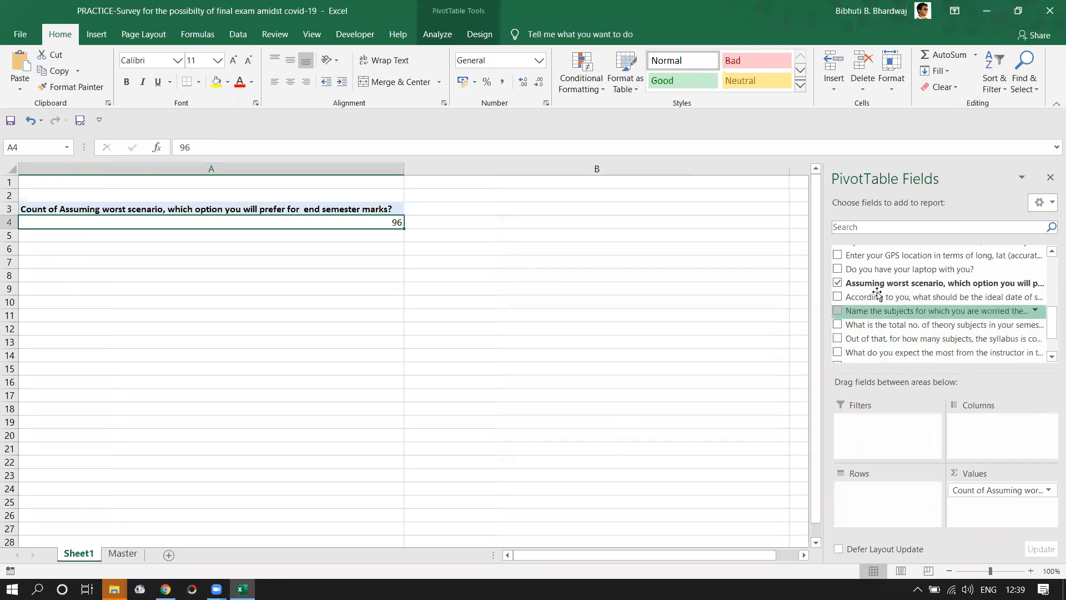
left_click_drag(864, 287, 907, 494)
left_click(240, 421)
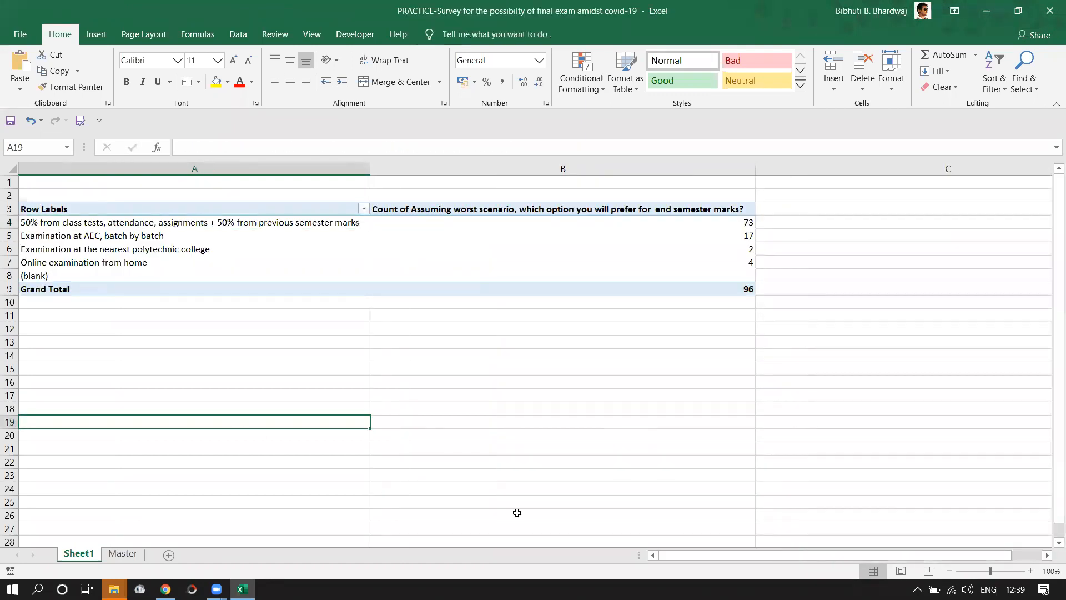
- Examine the response counts for each end semester marks option in the pivot table
left_click(269, 276)
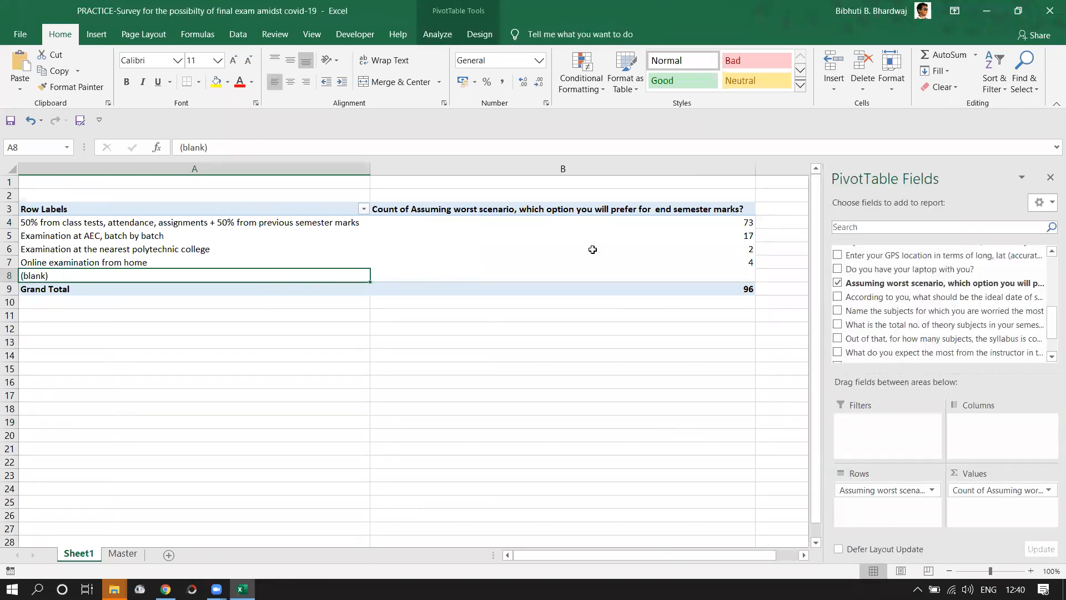
left_click(751, 222)
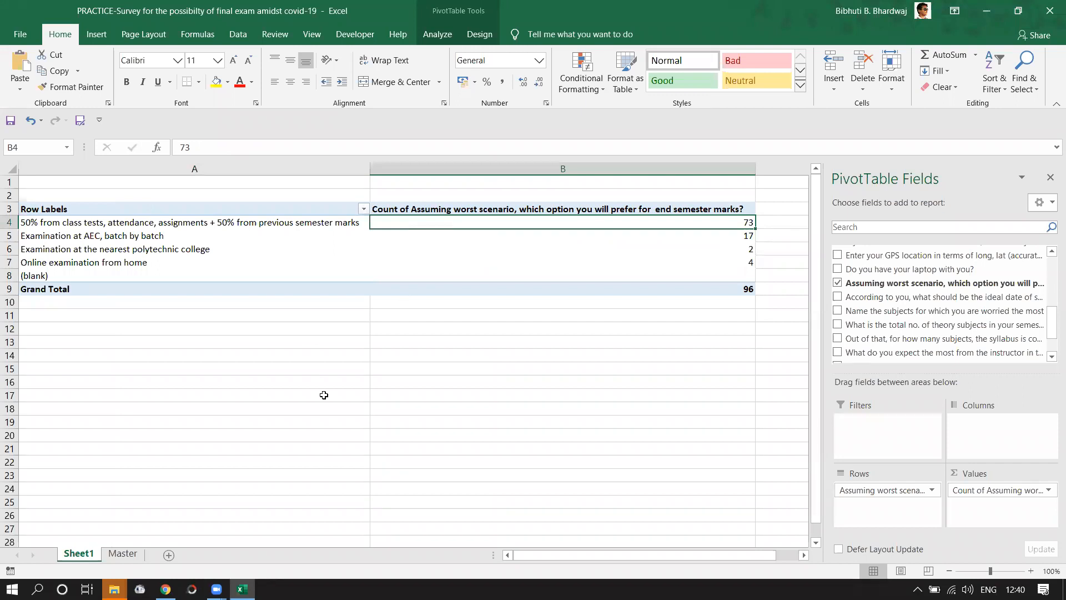
left_click(31, 223)
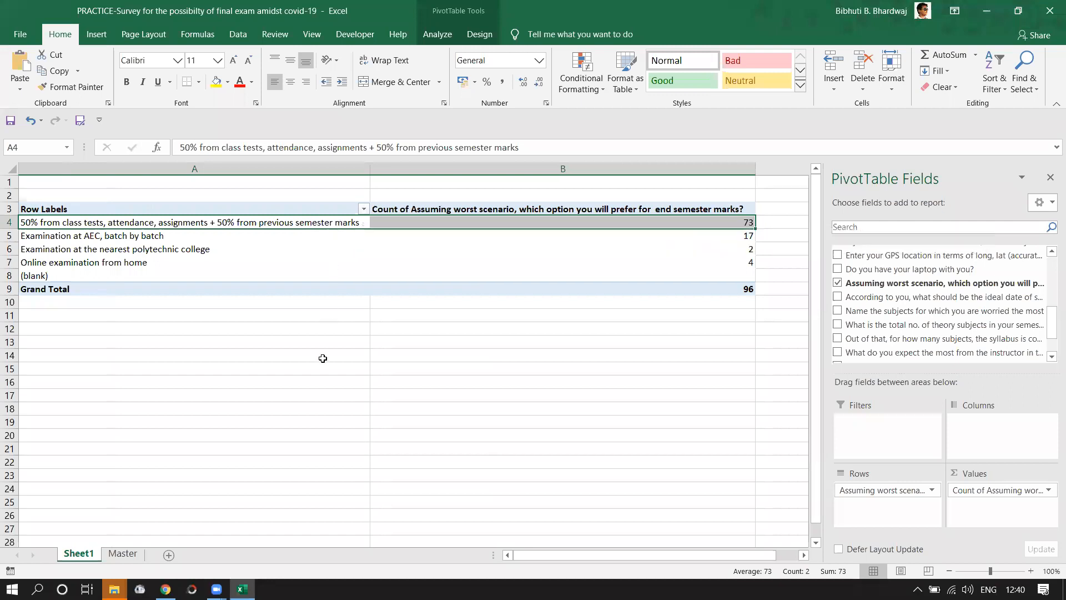
left_click(753, 236)
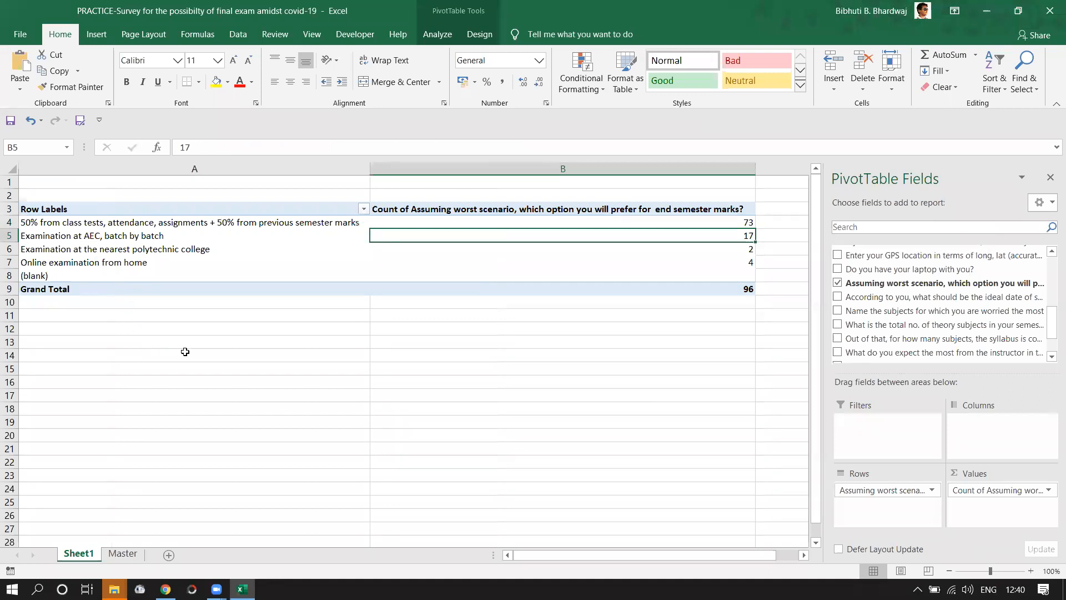
left_click(121, 234)
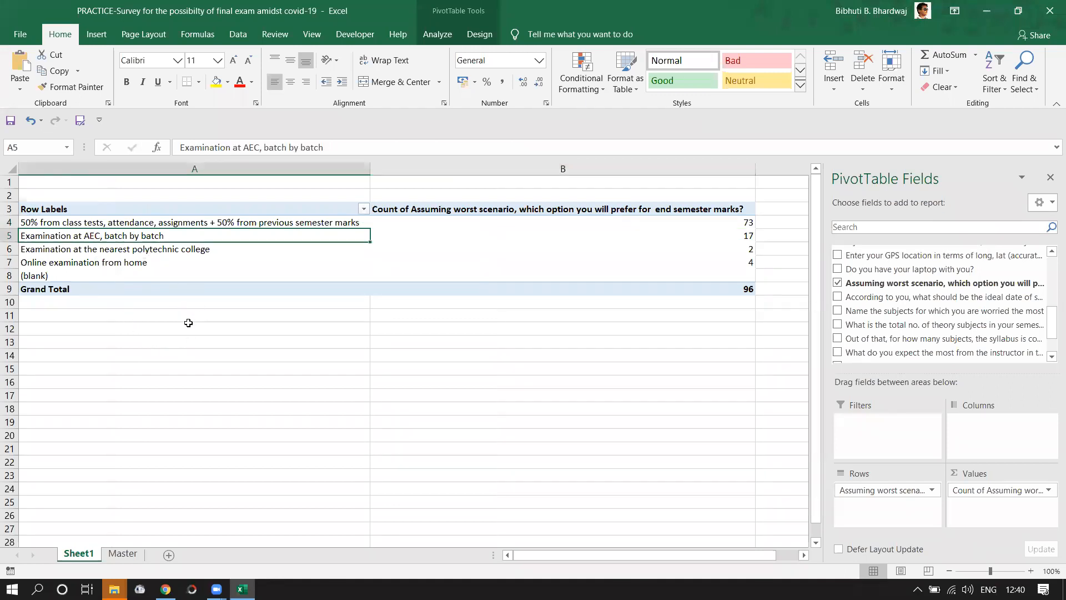
key("Down")
key("Right")
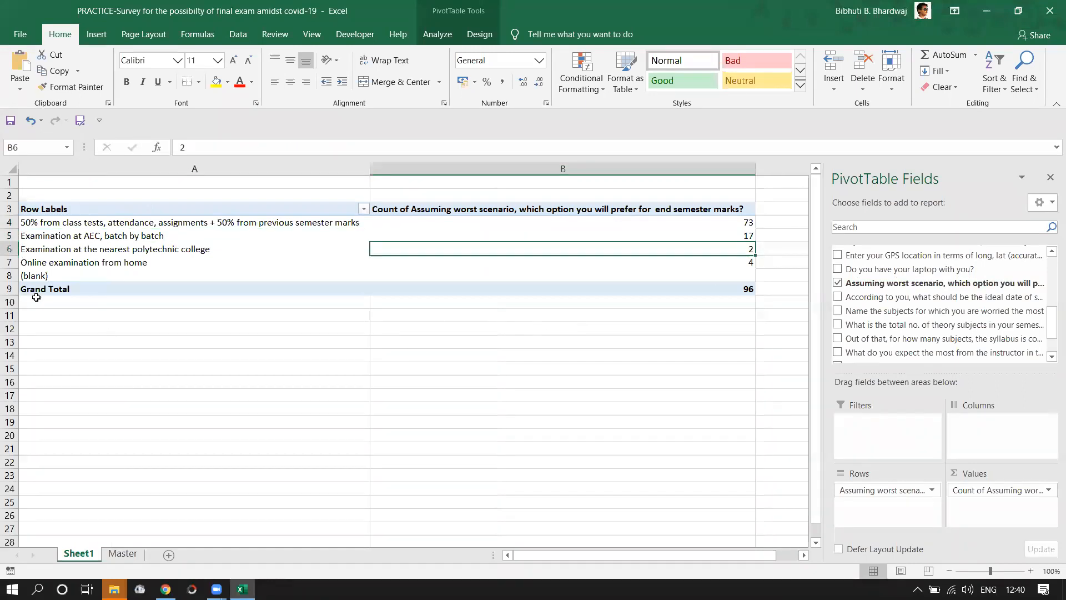
left_click(120, 253)
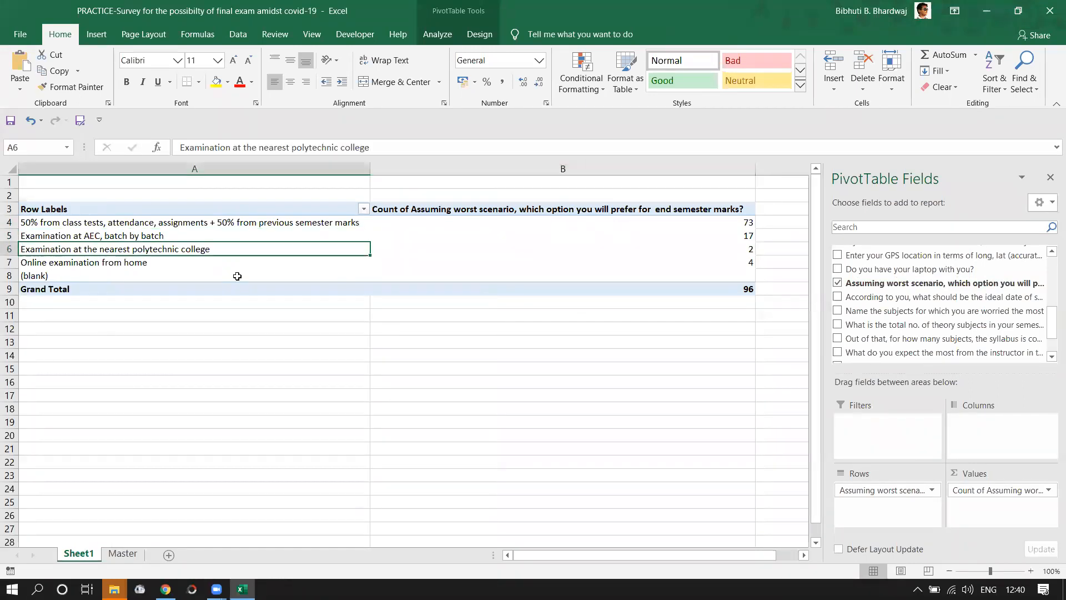
left_click(763, 258)
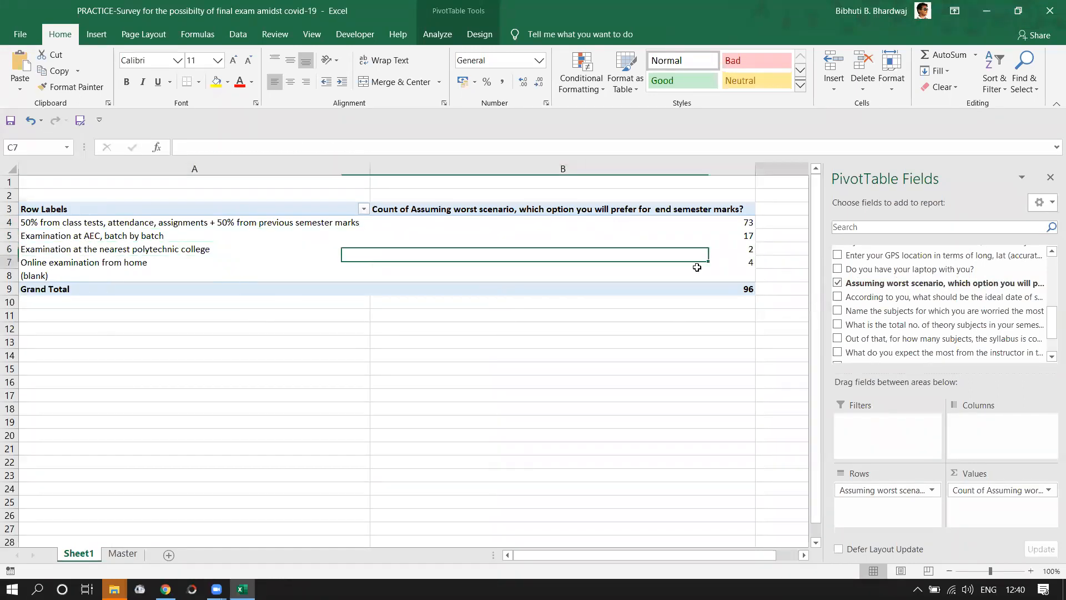
left_click(180, 266)
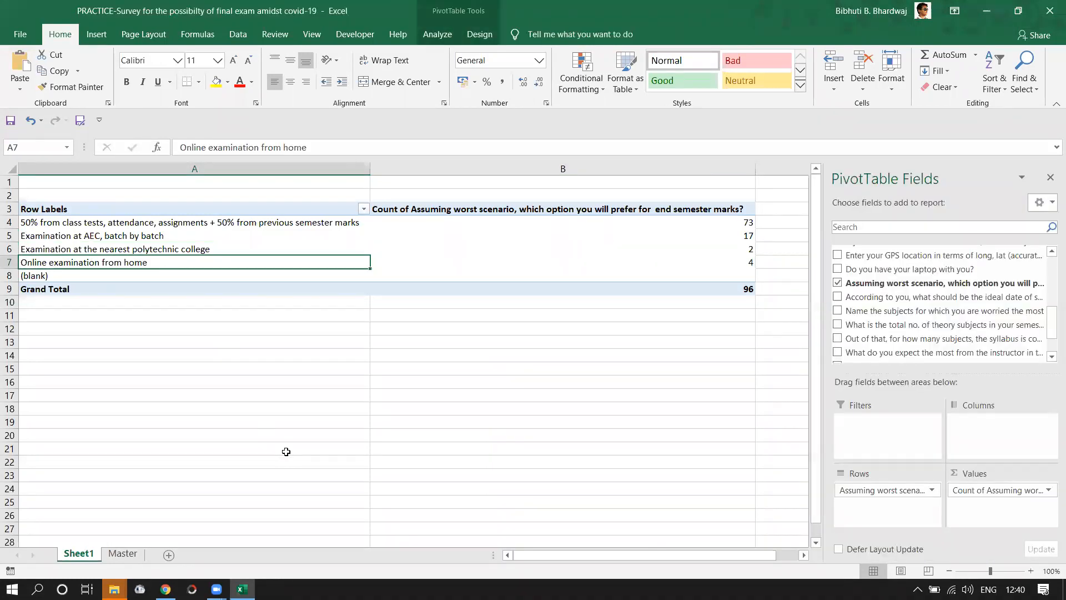
mouse_move(45, 210)
left_mouse_down()
mouse_move(222, 268)
mouse_move(636, 293)
left_mouse_up()
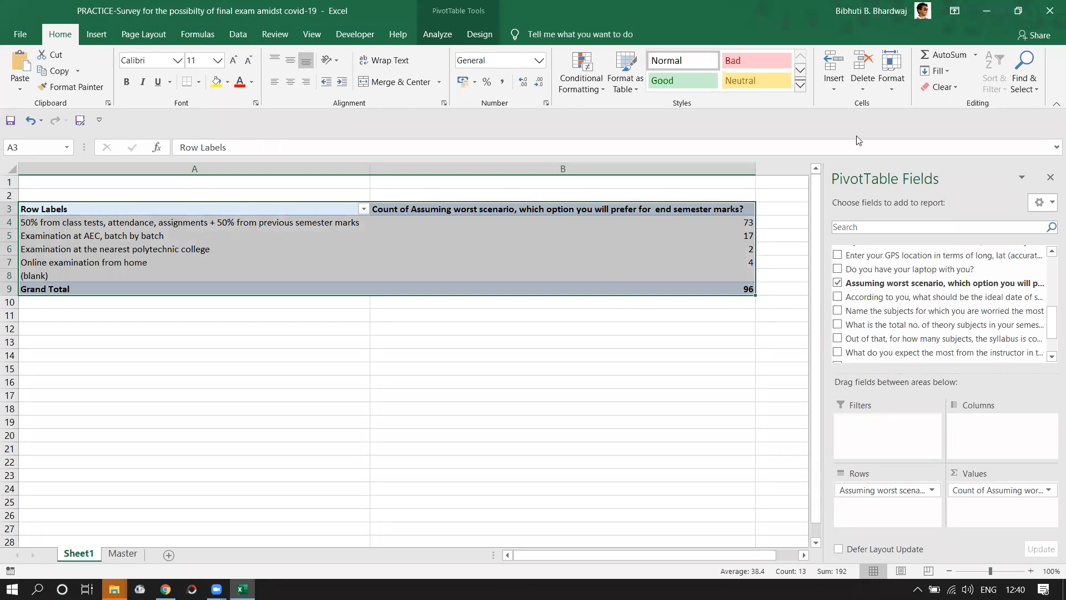
- Switch to File Explorer, maximize the zoom meeting folder window, and open the ENTERTAINMENT folder on the SSD (C:) drive
left_click(984, 14)
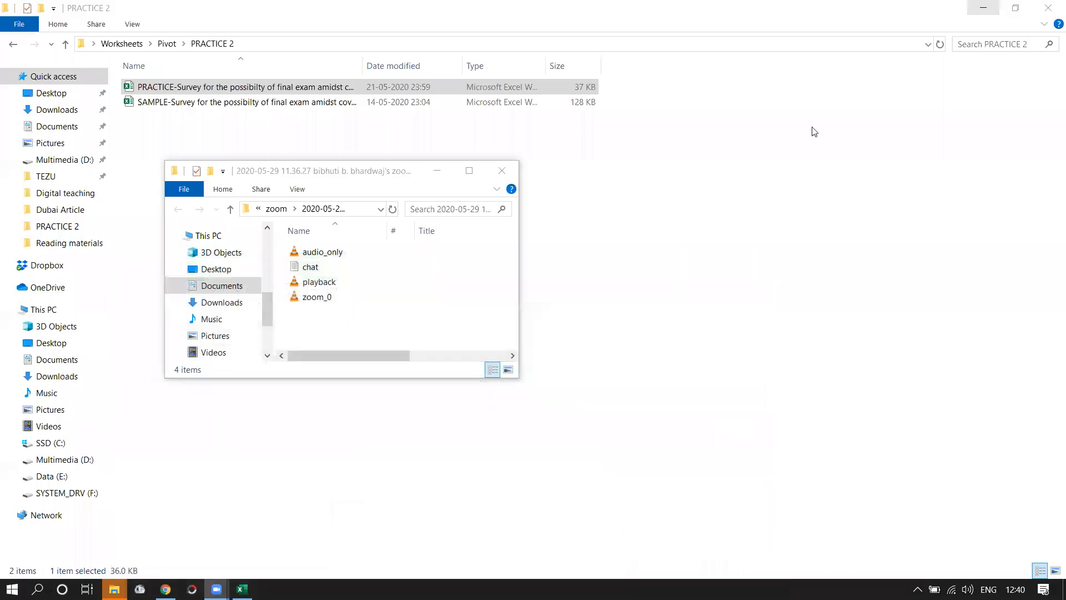
left_click(267, 172)
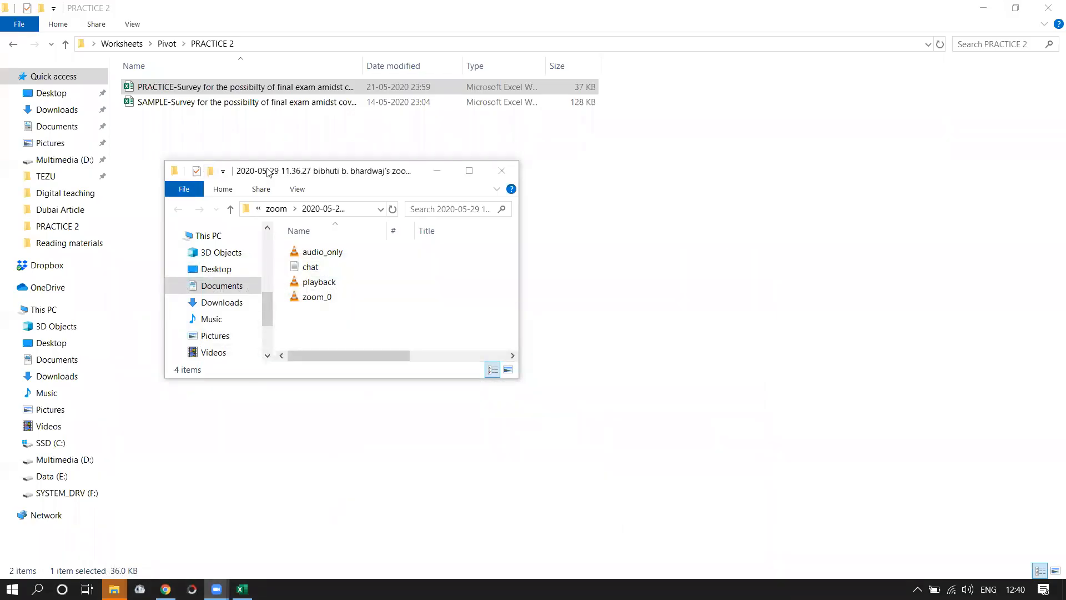
left_click(470, 171)
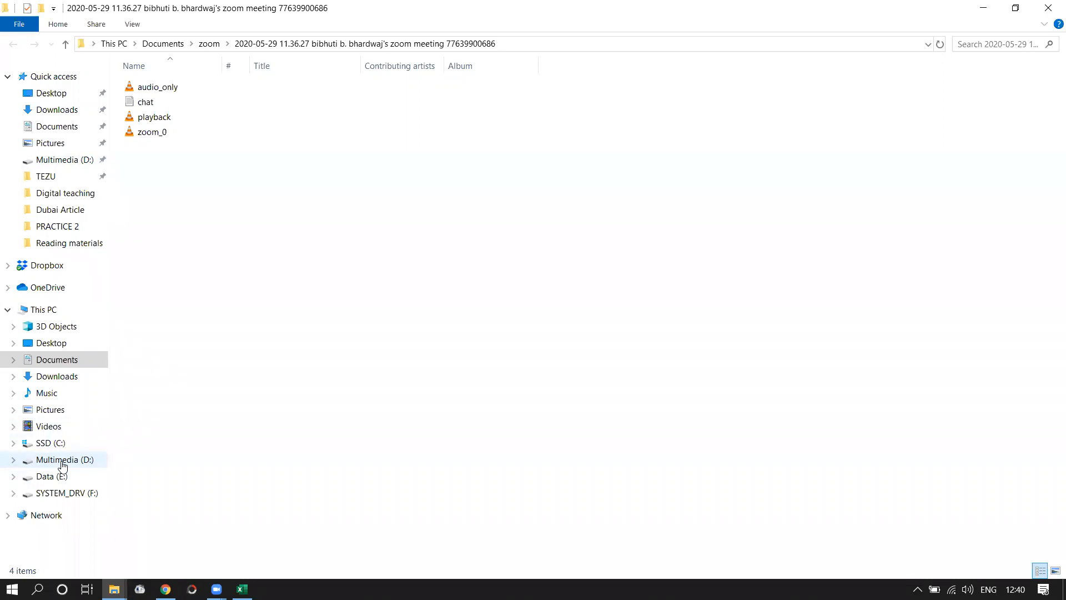
left_click(53, 443)
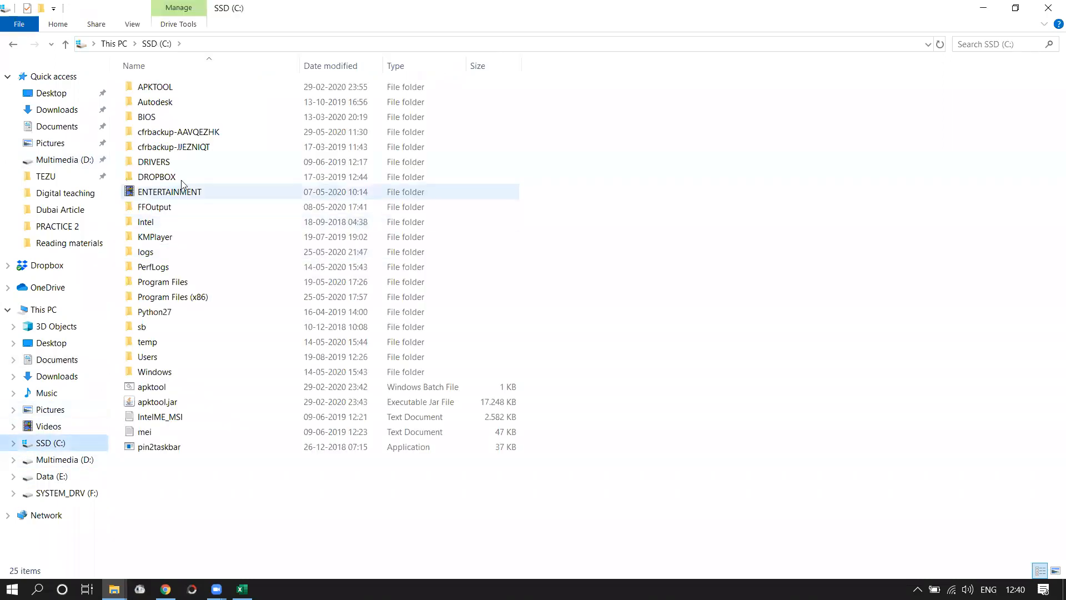
double_click(226, 193)
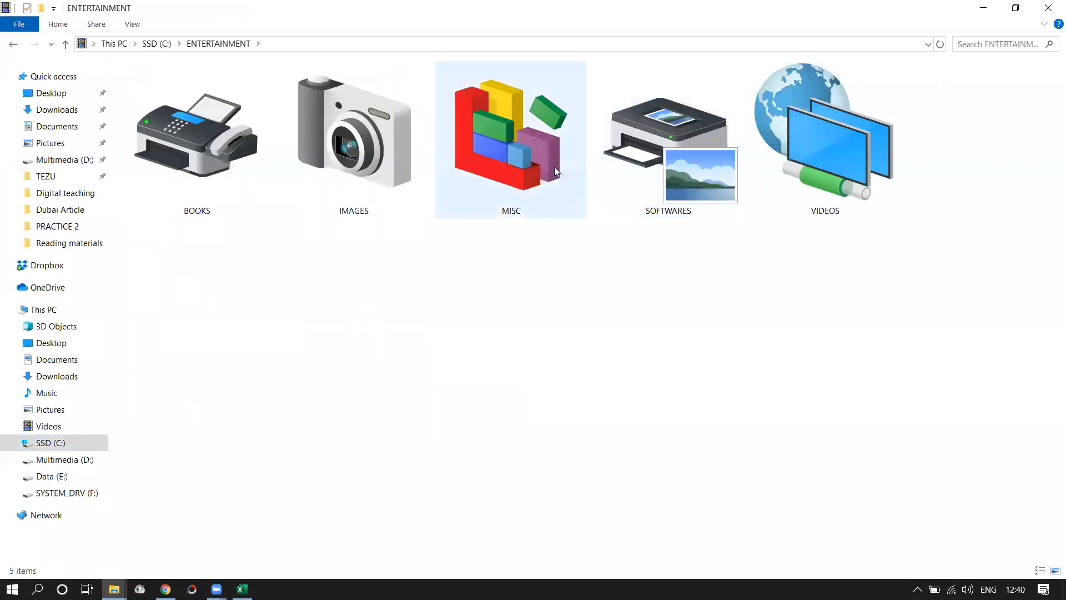
- Open the 10th May 2020 folder inside MISC > AEC and look through its files
double_click(555, 167)
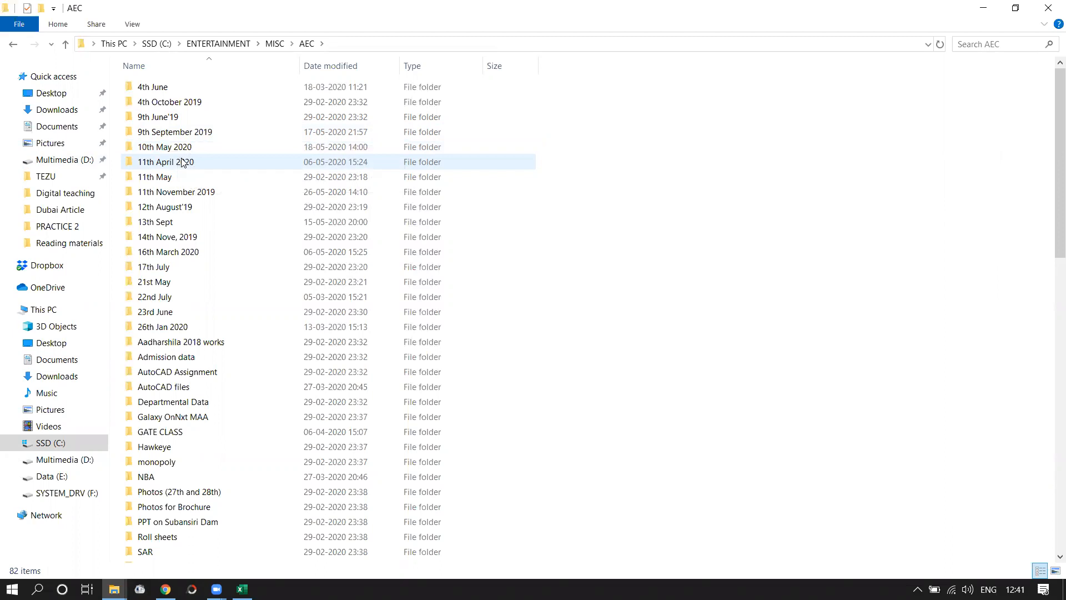
double_click(178, 147)
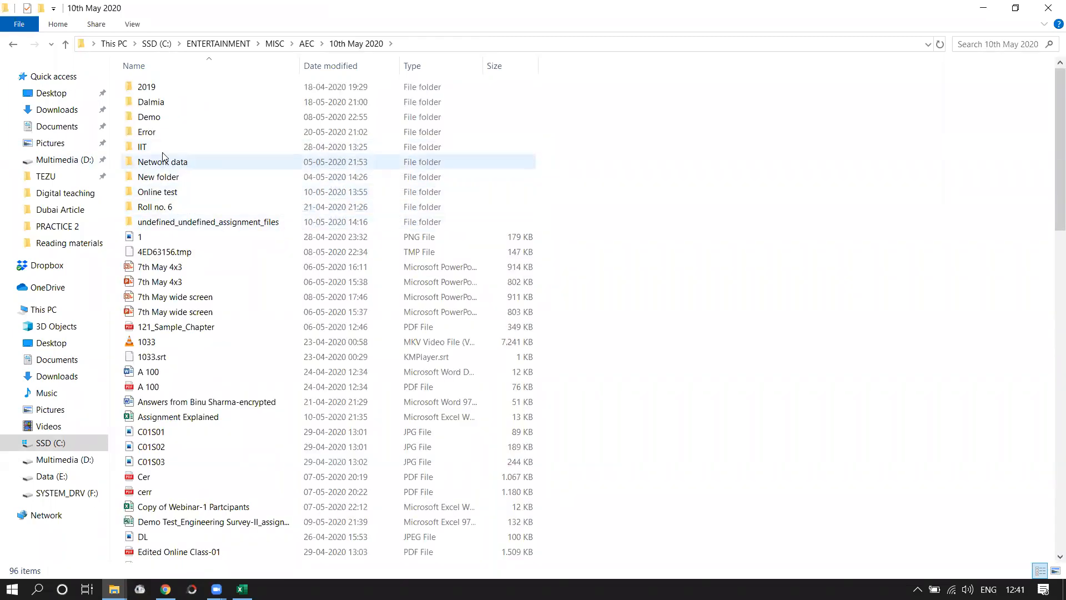
scroll(189, 308, "down", 5)
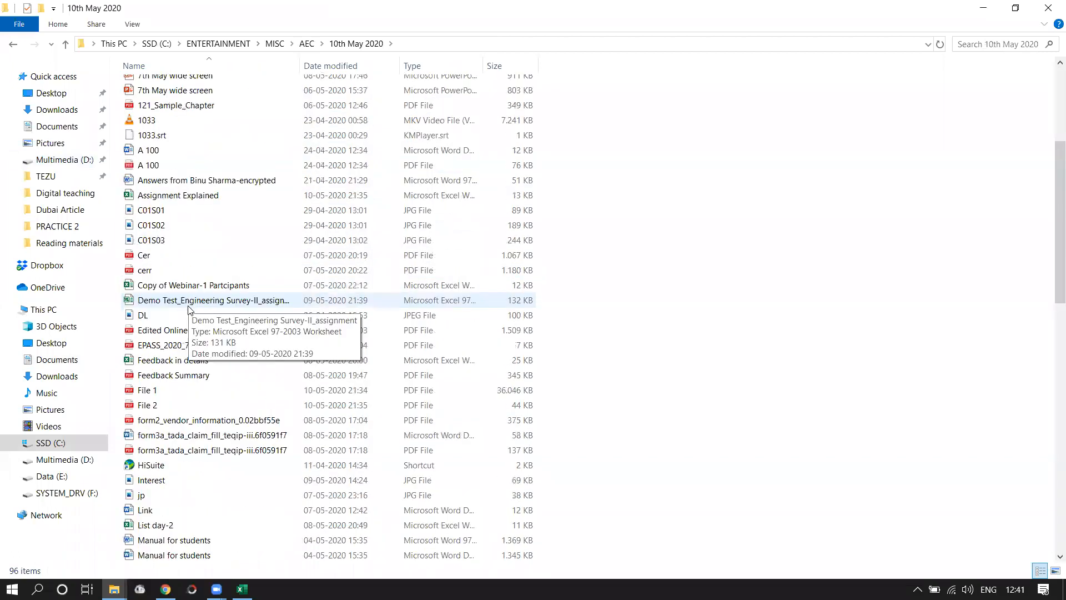
scroll(189, 308, "up", 5)
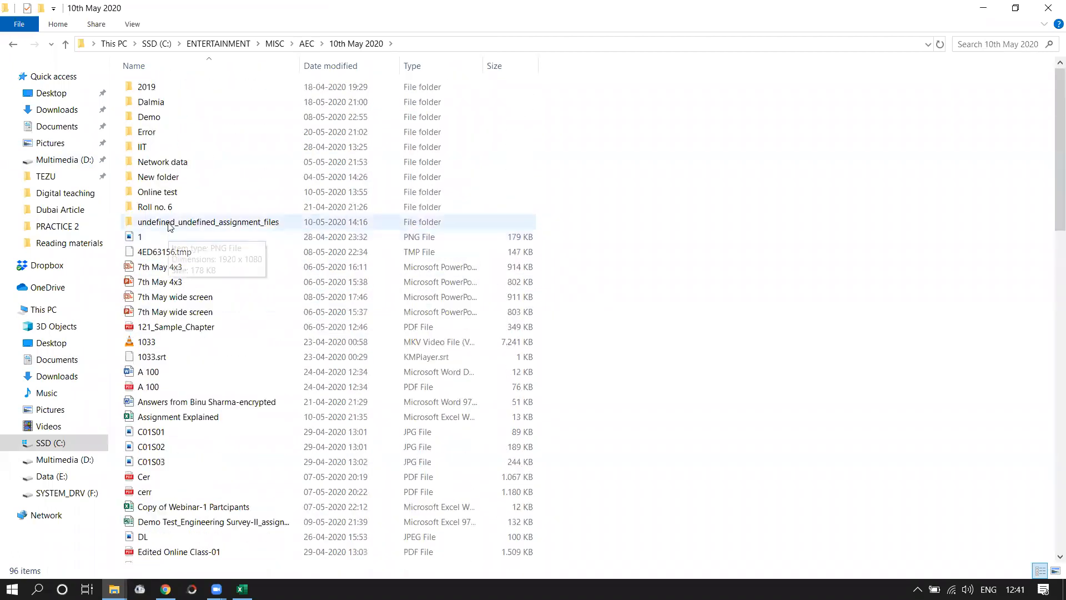
- Check the contents of the Network data and 2019 subfolders, returning to the 10th May 2020 folder each time
double_click(169, 163)
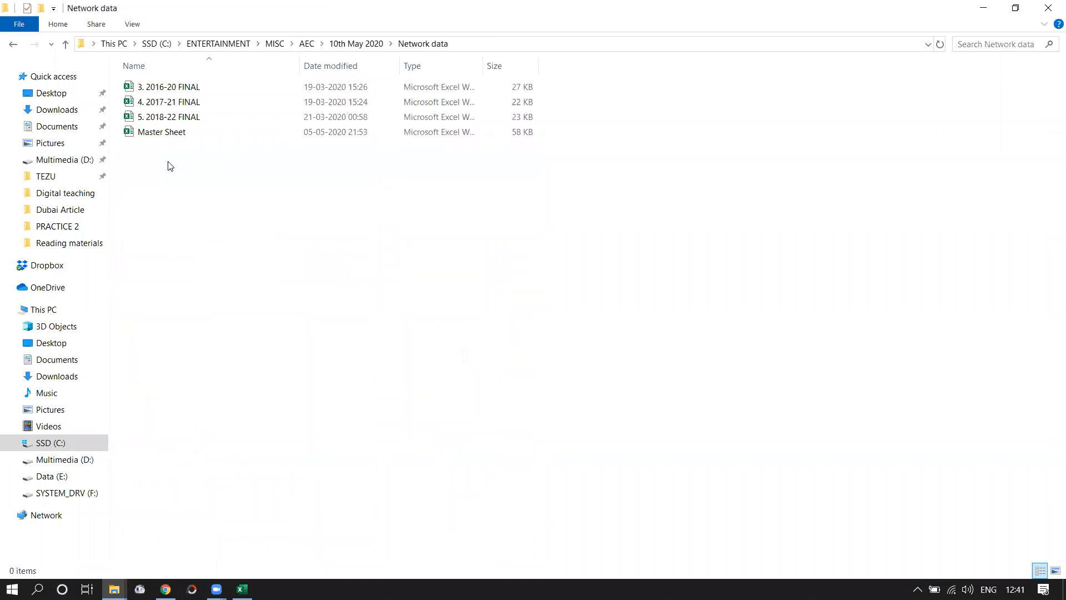
key("alt+Left")
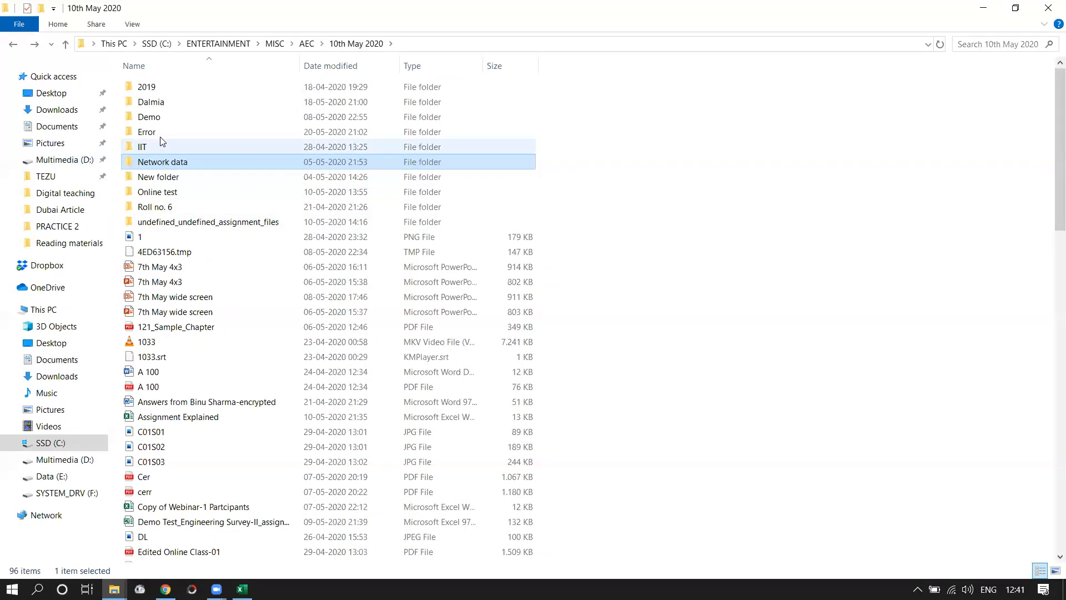
double_click(150, 89)
key("alt+Left")
- View the Feedback Summary PDF from the 10th May 2020 folder, and close it
scroll(179, 323, "down", 1)
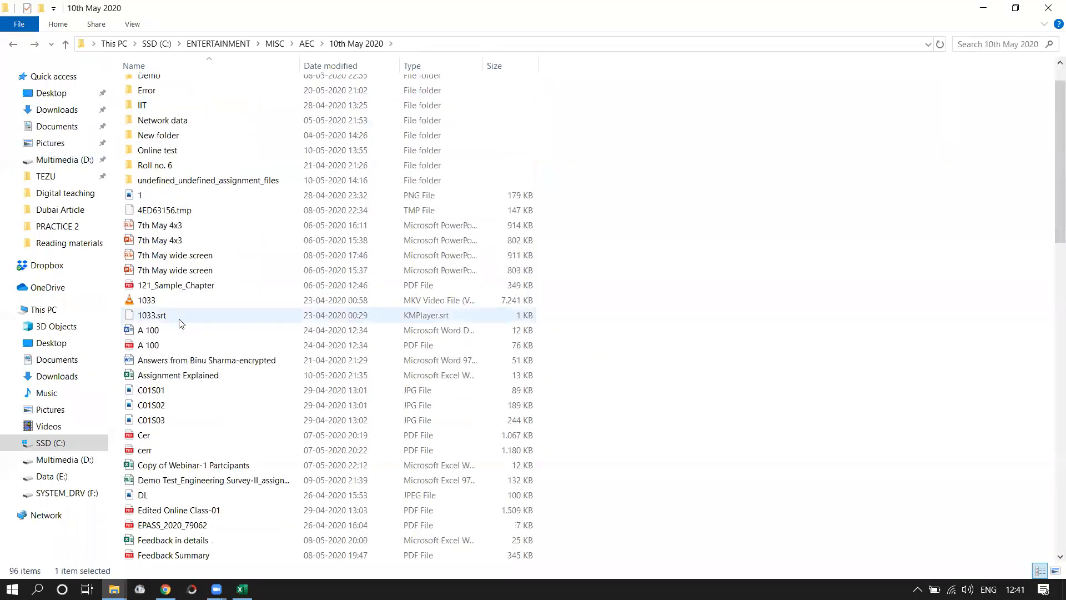
scroll(180, 324, "down", 1)
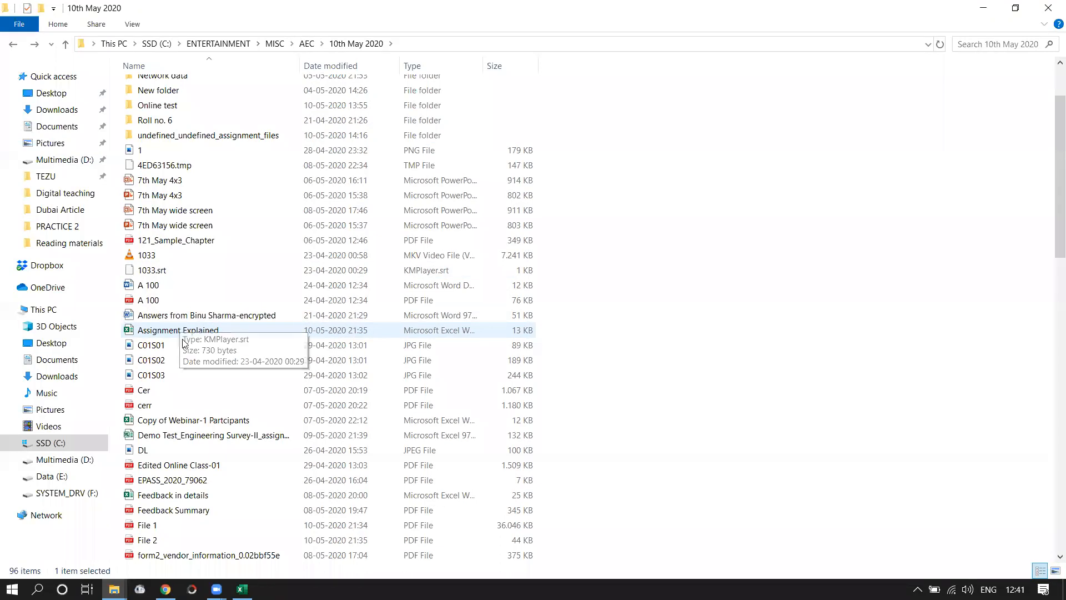
scroll(205, 486, "down", 2)
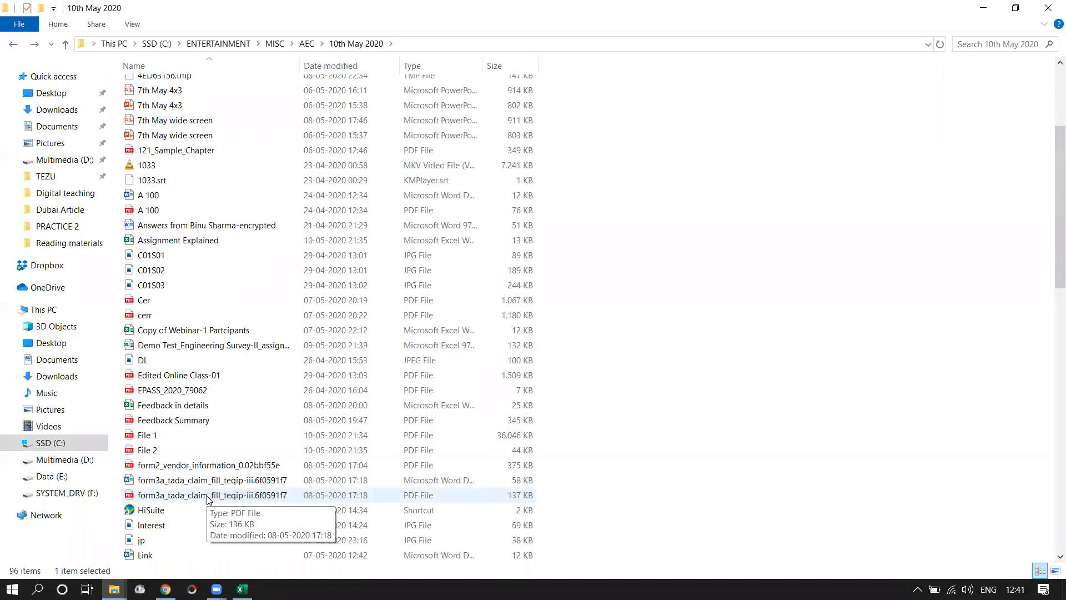
scroll(206, 492, "down", 1)
left_click(189, 380)
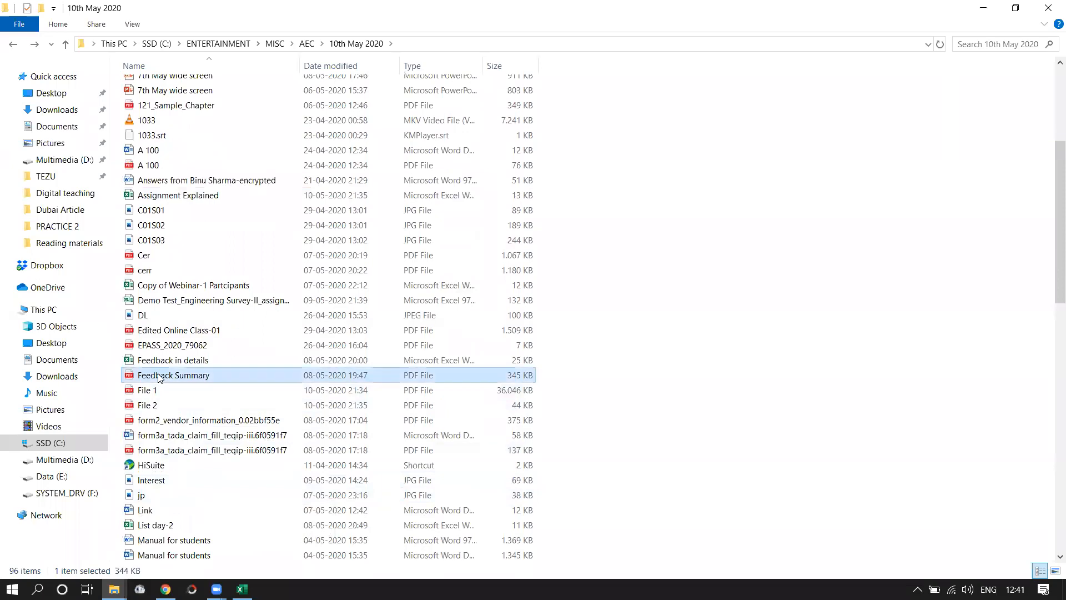
double_click(189, 380)
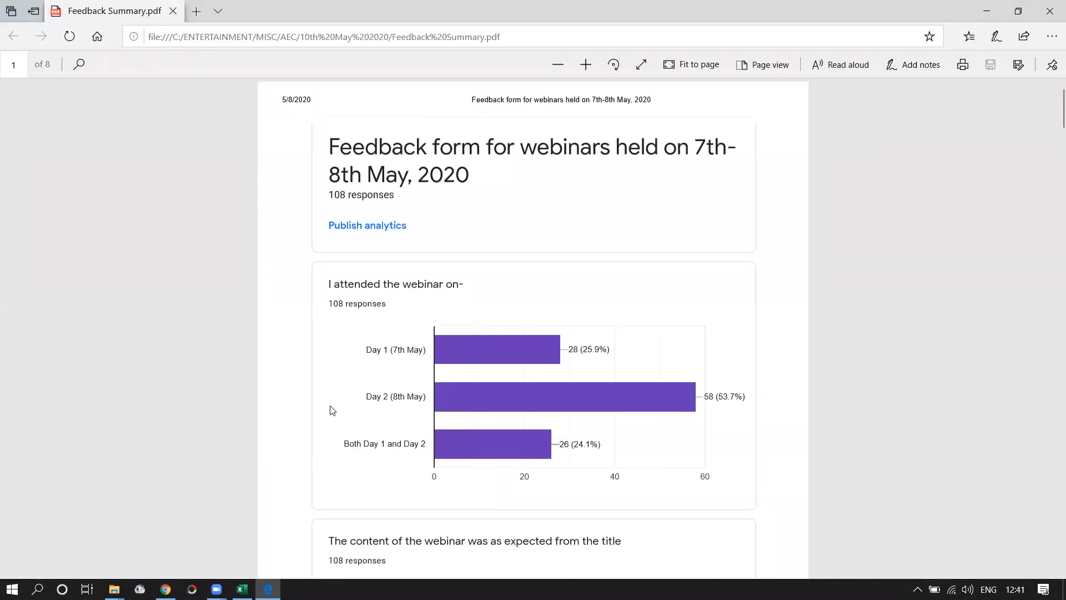
left_click(1050, 11)
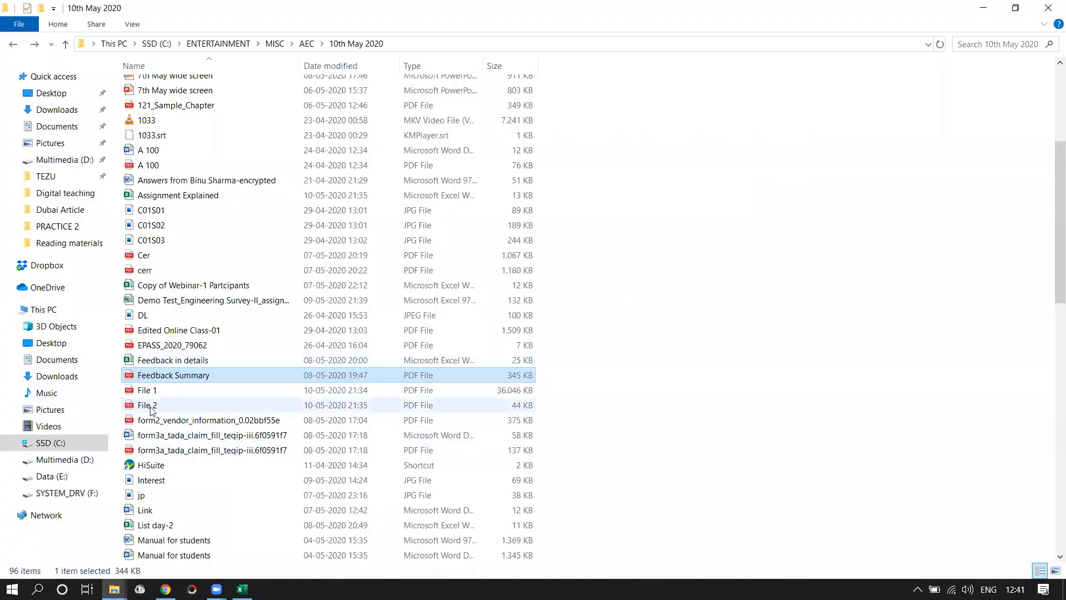
- Go back to the AEC folder, reopen 10th May 2020, and search it for "possibility"
scroll(165, 414, "up", 5)
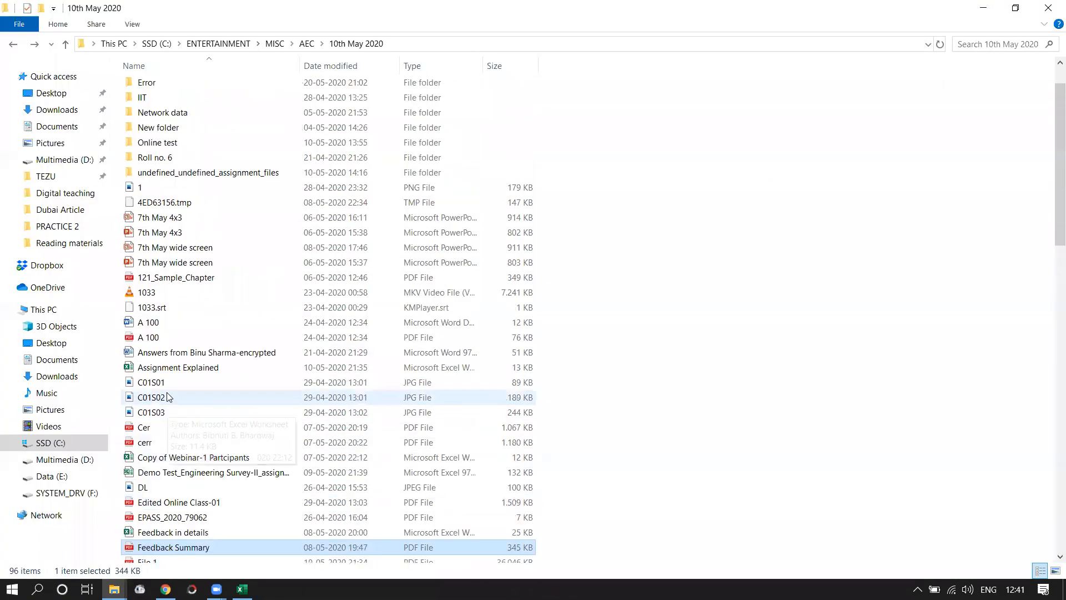
left_click(13, 44)
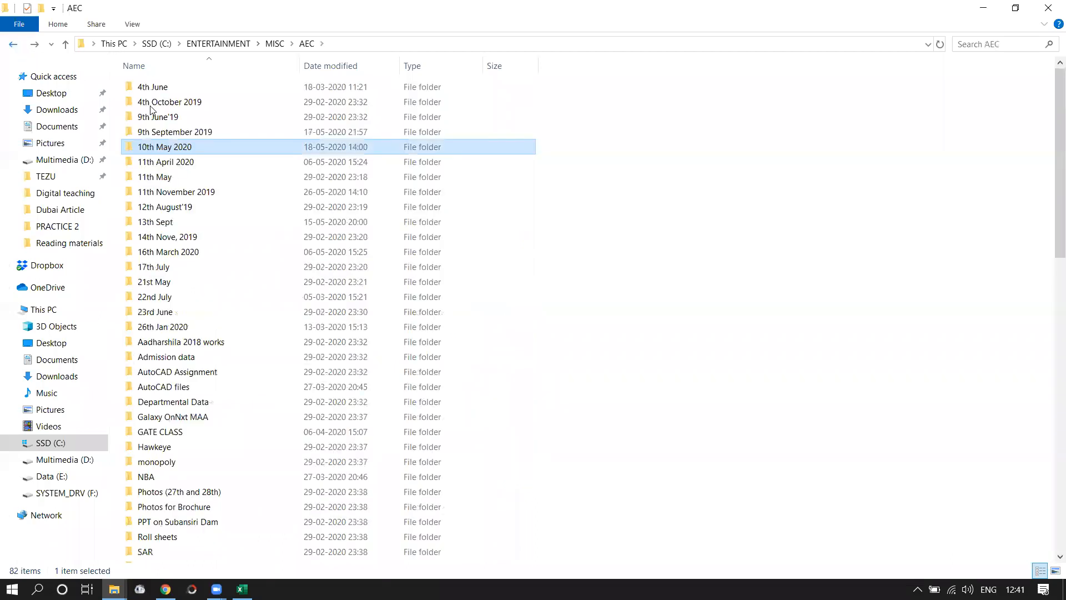
double_click(261, 147)
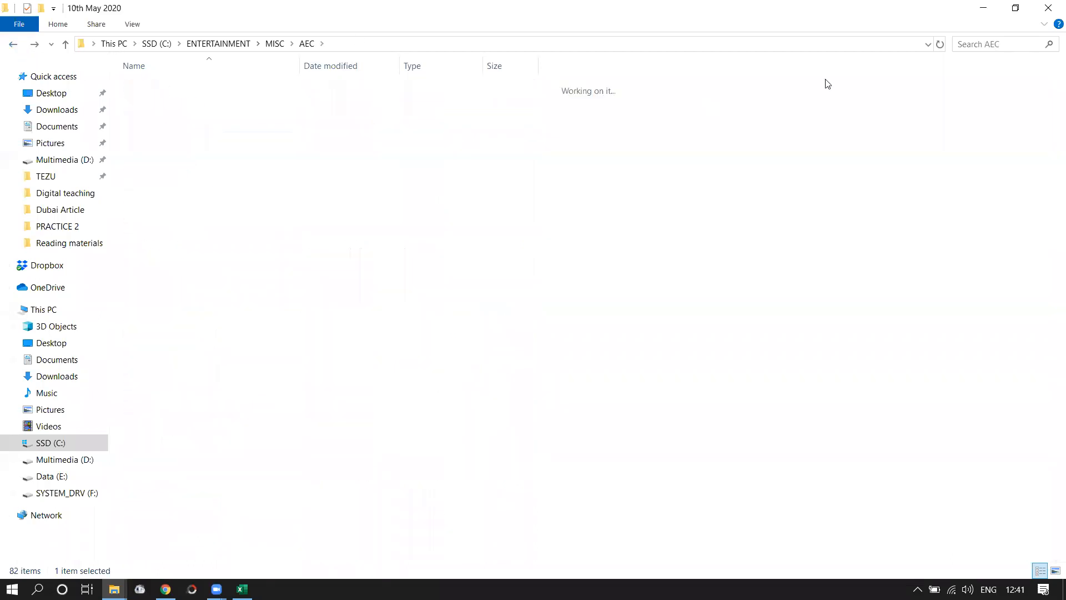
left_click(1014, 44)
type("pos")
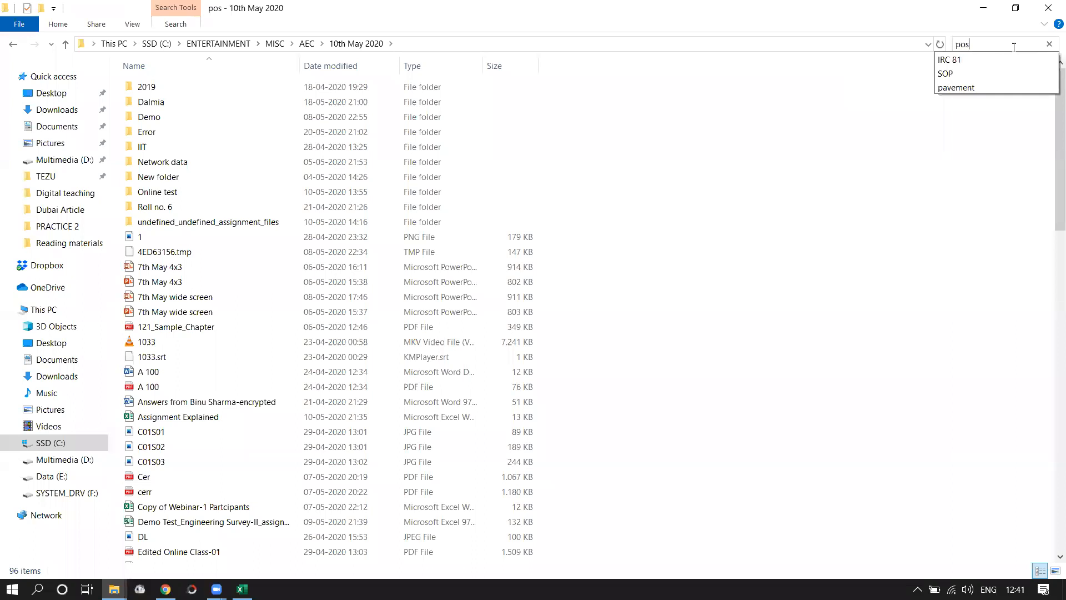
type("sibility")
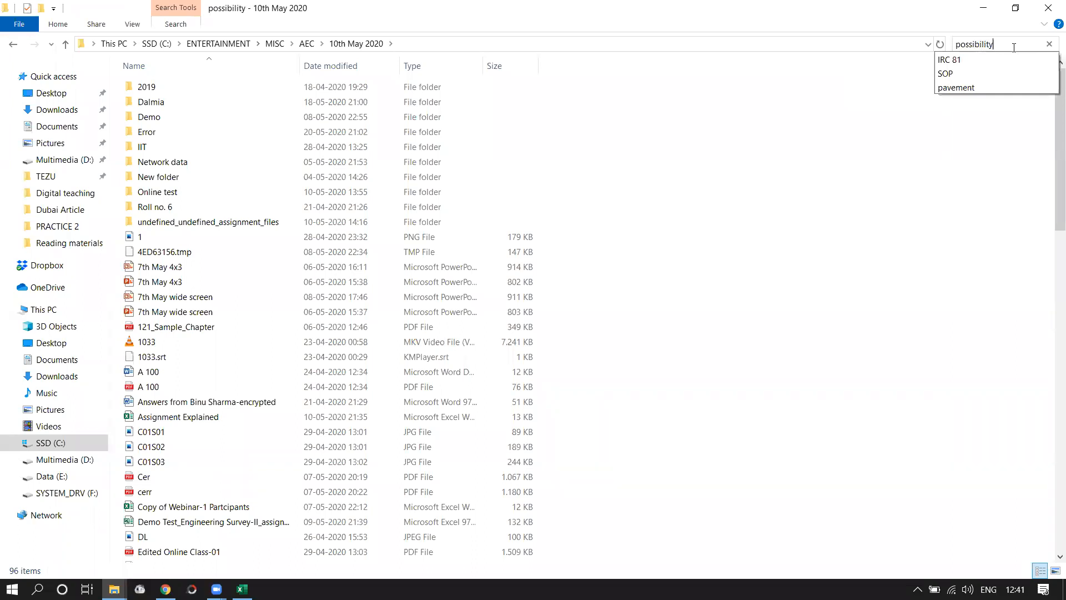
key("Return")
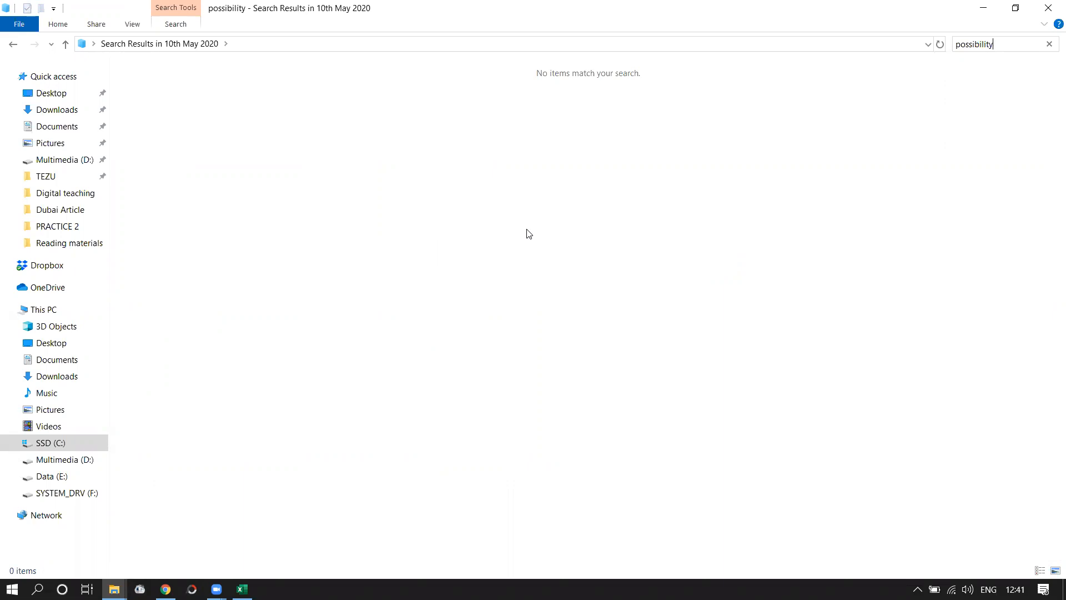
- Replace the folder search term with "8th se"
key("BackSpace")
key("BackSpace")
key("BackSpace")
key("BackSpace")
key("BackSpace")
key("BackSpace")
key("BackSpace")
key("BackSpace")
key("BackSpace")
key("BackSpace")
type("8th")
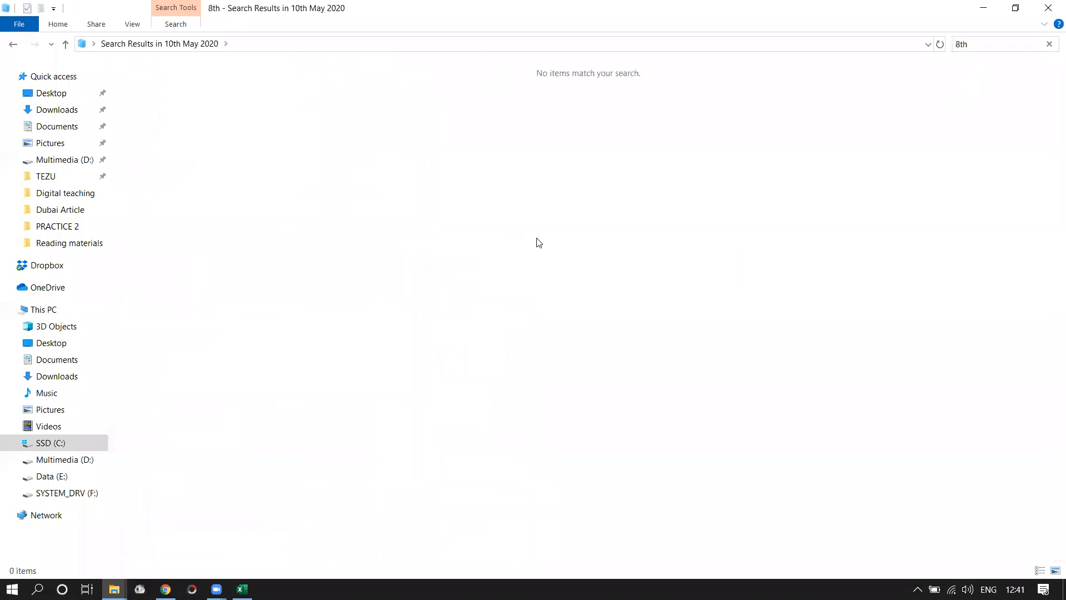
type(" se")
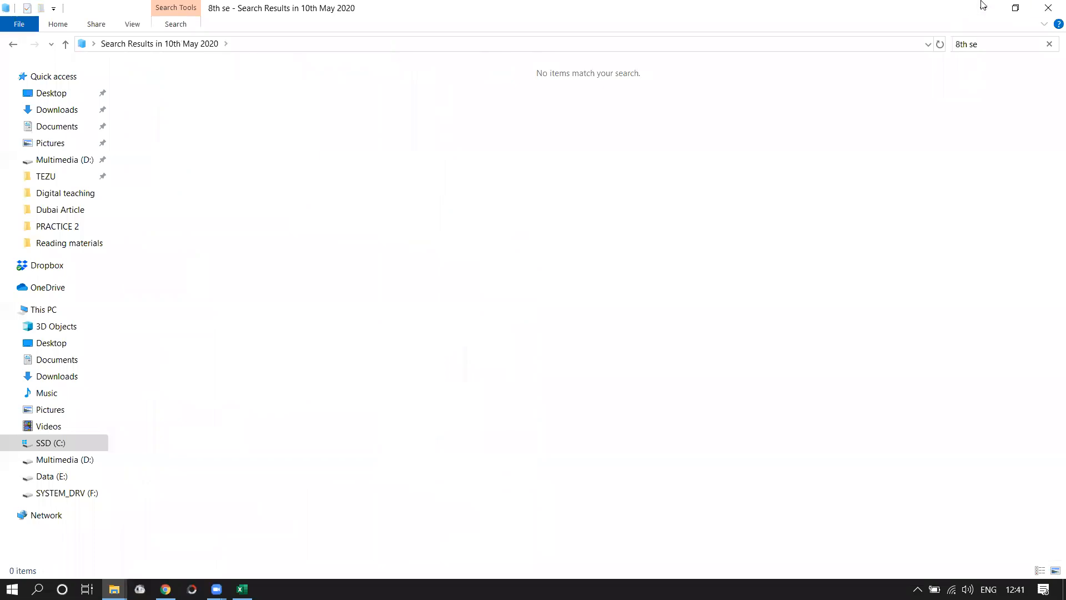
- Minimize the search results window and open the SAMPLE-Survey workbook from the PRACTICE 2 folder
left_click(983, 7)
left_click(241, 149)
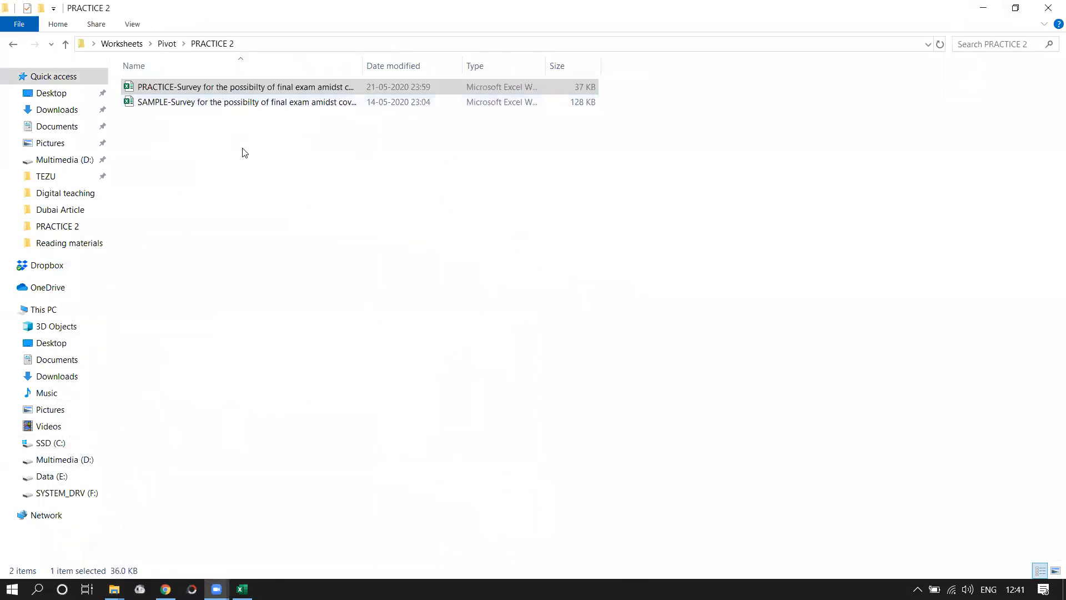
key("BackSpace")
double_click(218, 108)
left_click(211, 103)
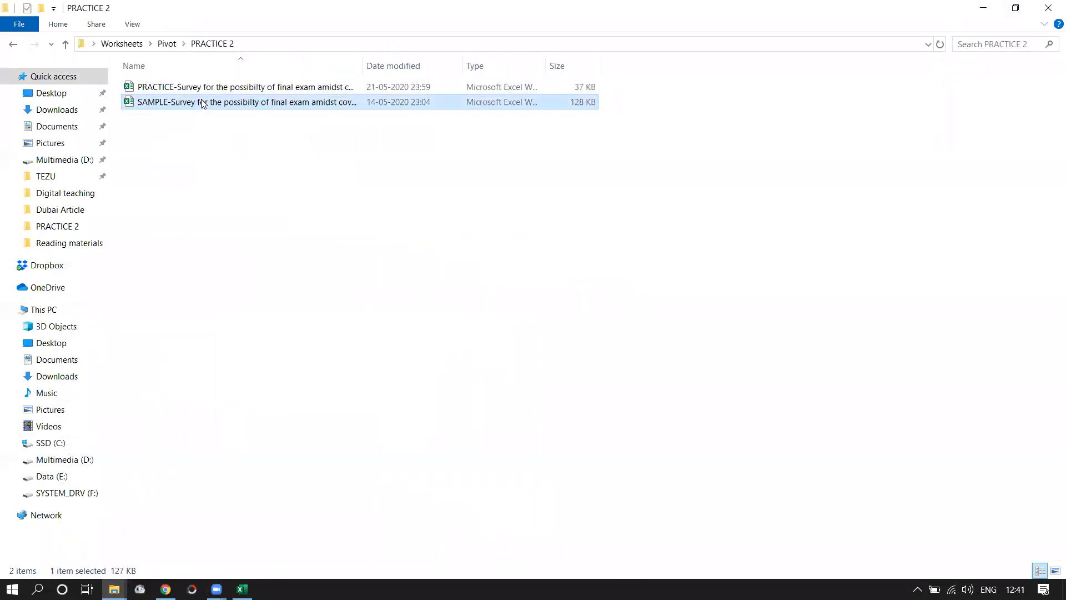
double_click(273, 103)
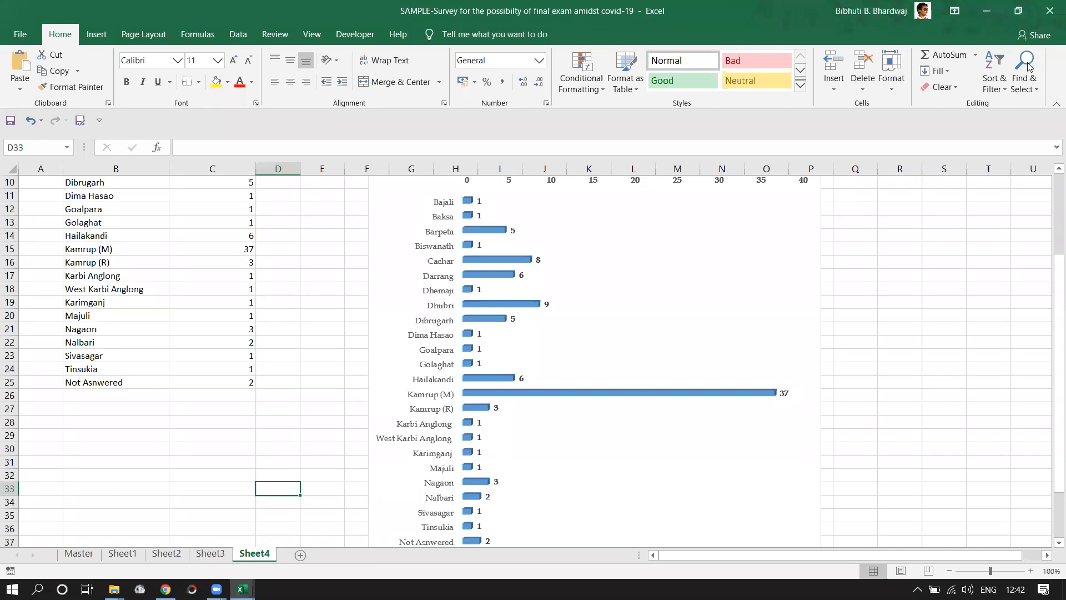
- Glance at the PRACTICE survey workbook, return to the SAMPLE one, and view its Sheet1 and Sheet3
left_click(993, 12)
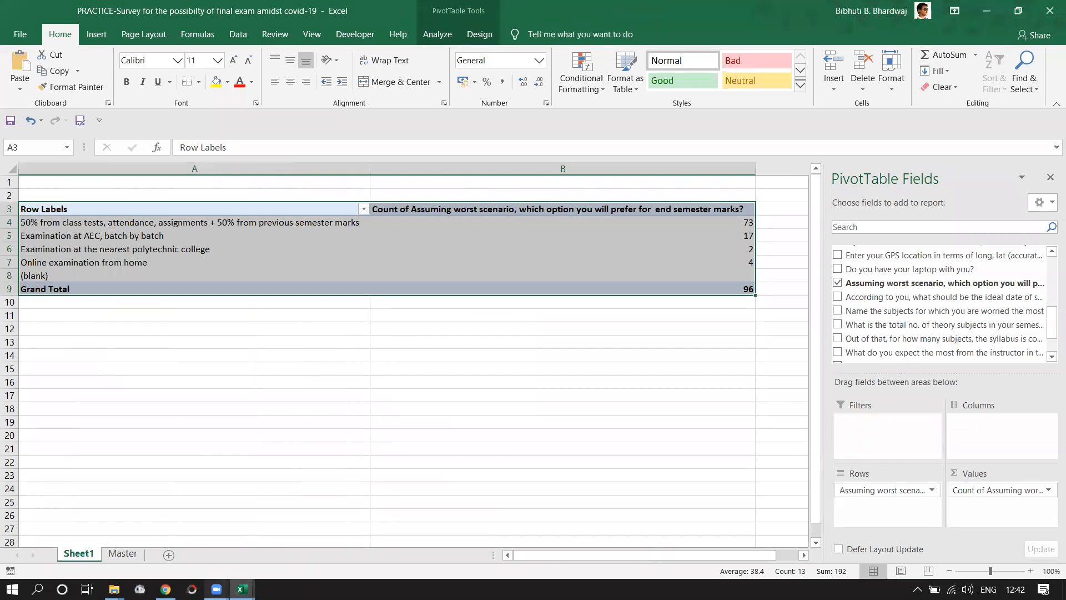
mouse_move(242, 589)
left_click(282, 547)
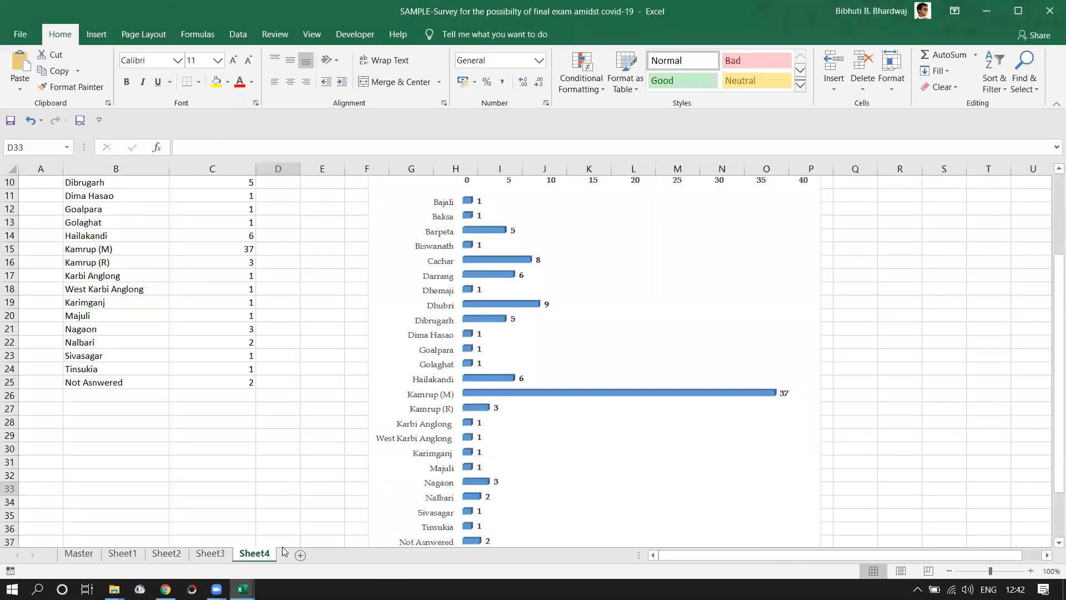
left_click(118, 553)
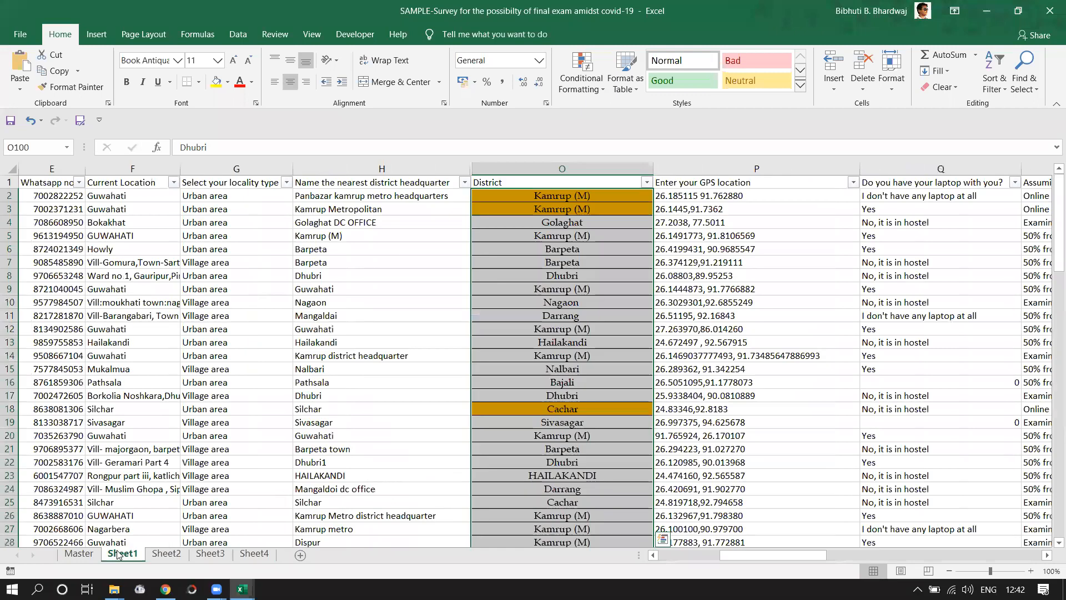
left_click(210, 553)
- Examine the Sheet3 pie charts on preferred teaching support and ideal exam dates, along with the students-per-subject chart
scroll(220, 433, "up", 5)
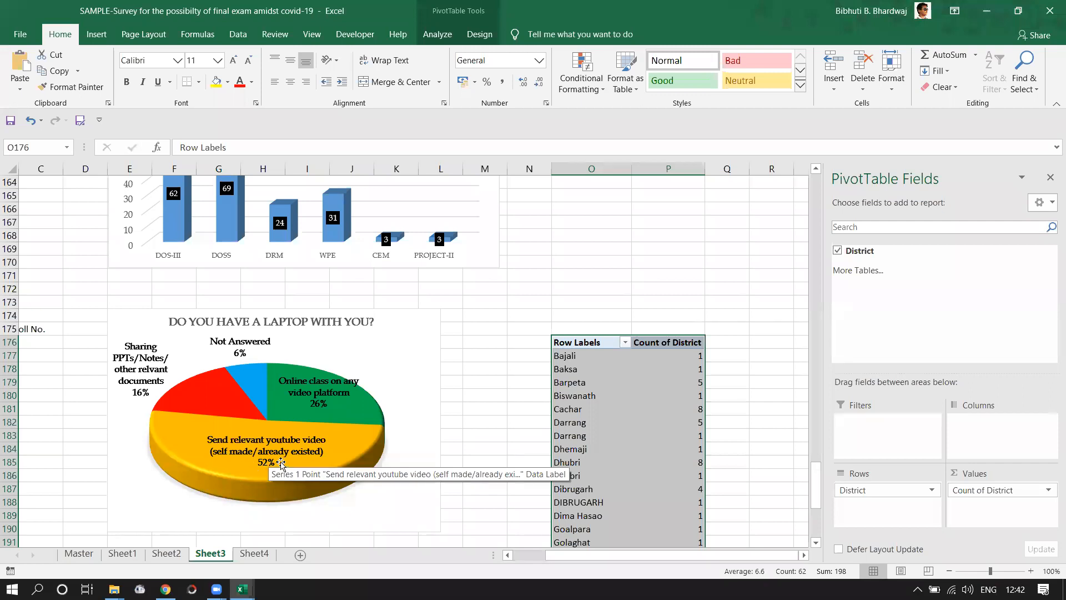
scroll(309, 461, "down", 2)
scroll(309, 461, "down", 4)
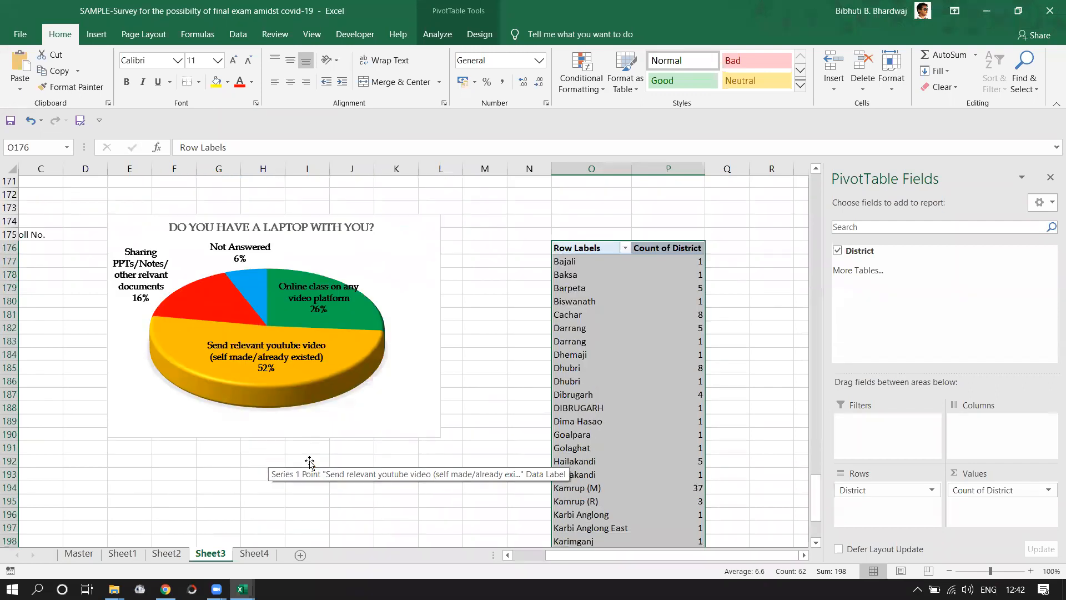
scroll(311, 445, "up", 10)
scroll(316, 447, "up", 6)
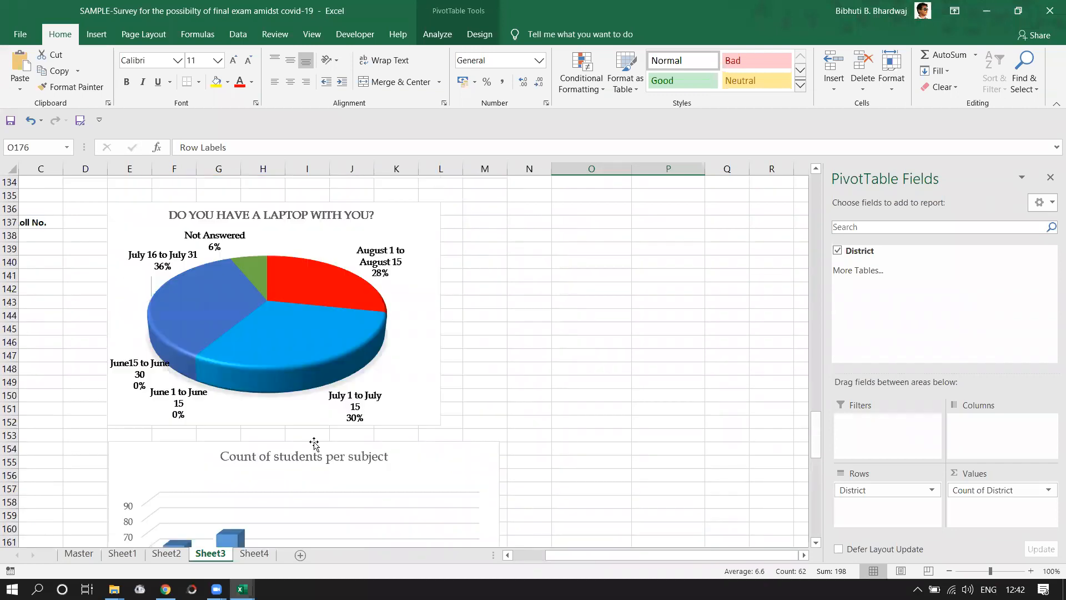
scroll(315, 445, "up", 1)
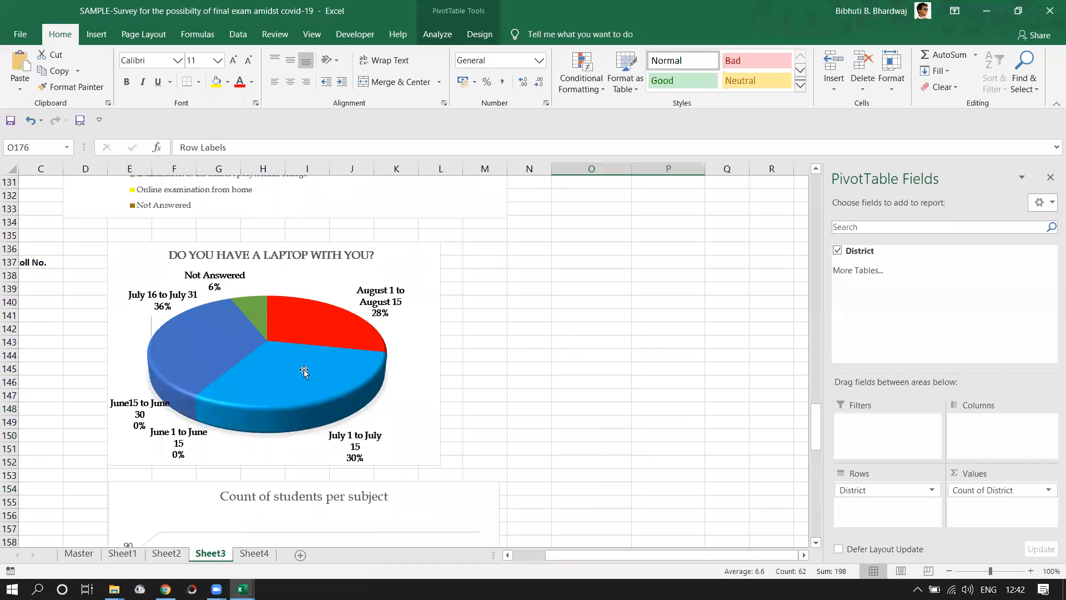
mouse_move(344, 361)
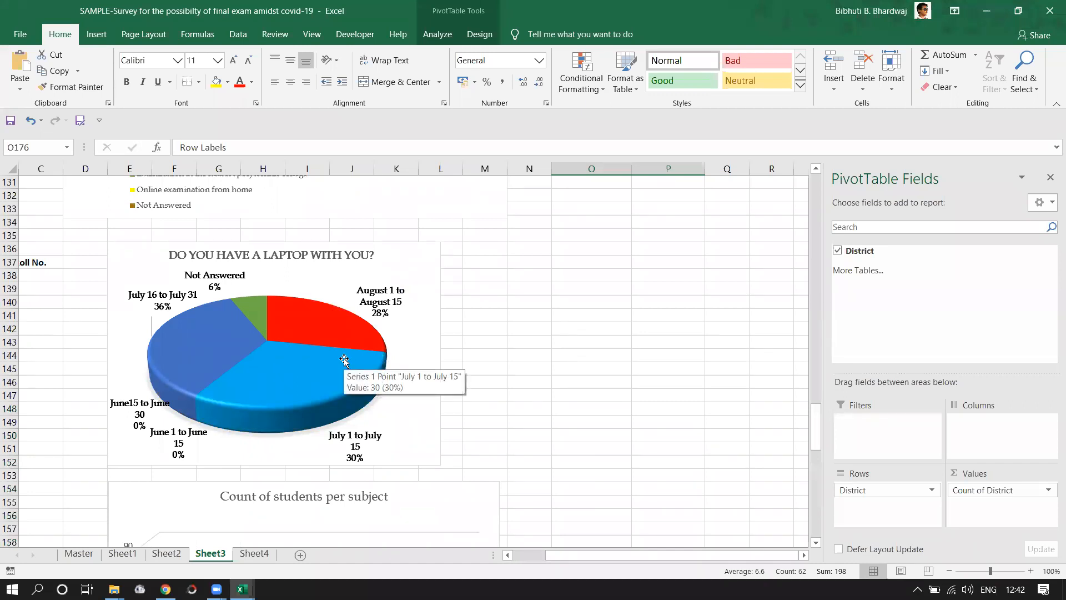
scroll(297, 341, "up", 1)
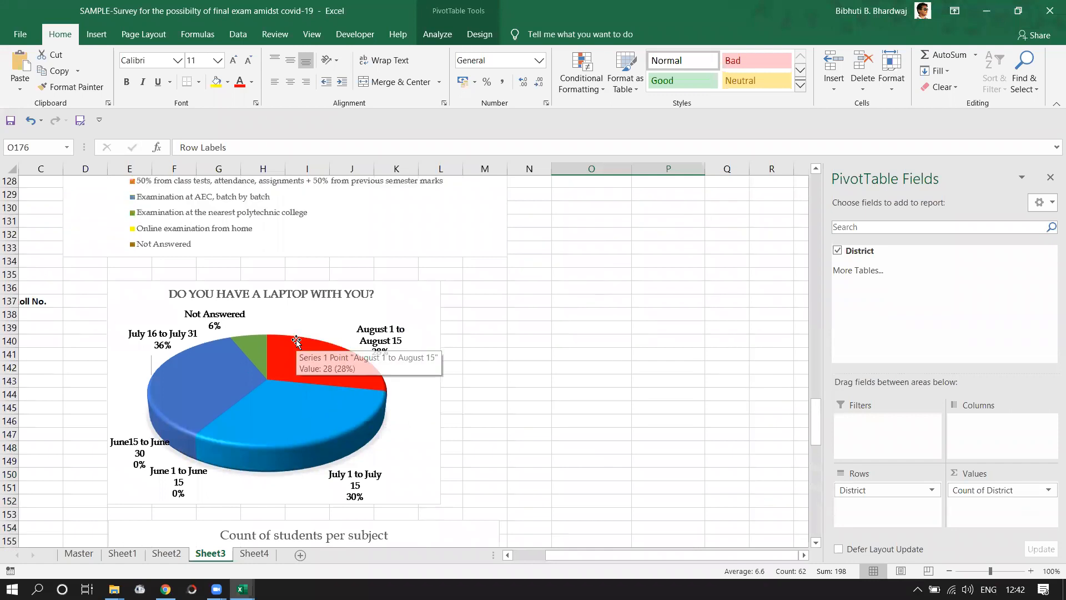
- Examine the Sheet3 pie charts on end semester marks options, stay preference during exams, distance, and bus travel time
scroll(296, 341, "up", 8)
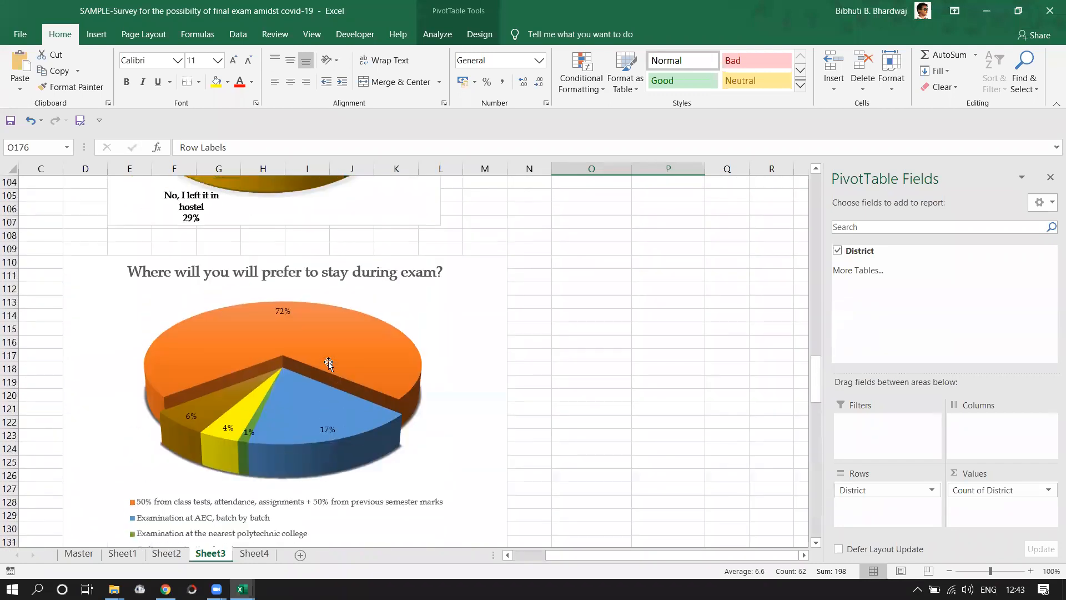
scroll(331, 366, "down", 3)
scroll(334, 370, "up", 6)
scroll(335, 371, "up", 9)
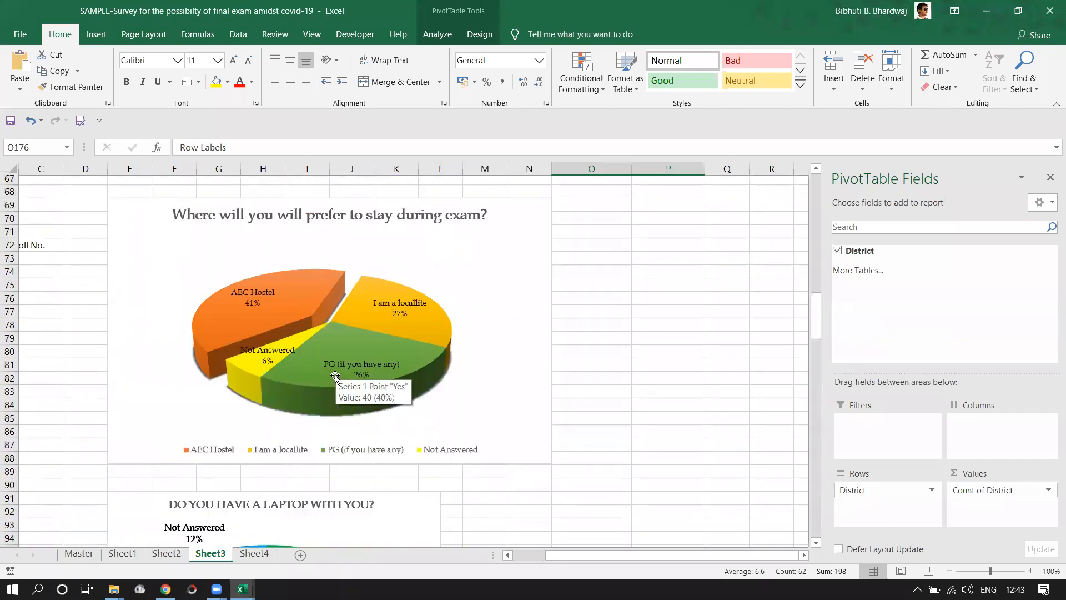
scroll(335, 376, "up", 4)
scroll(335, 376, "up", 18)
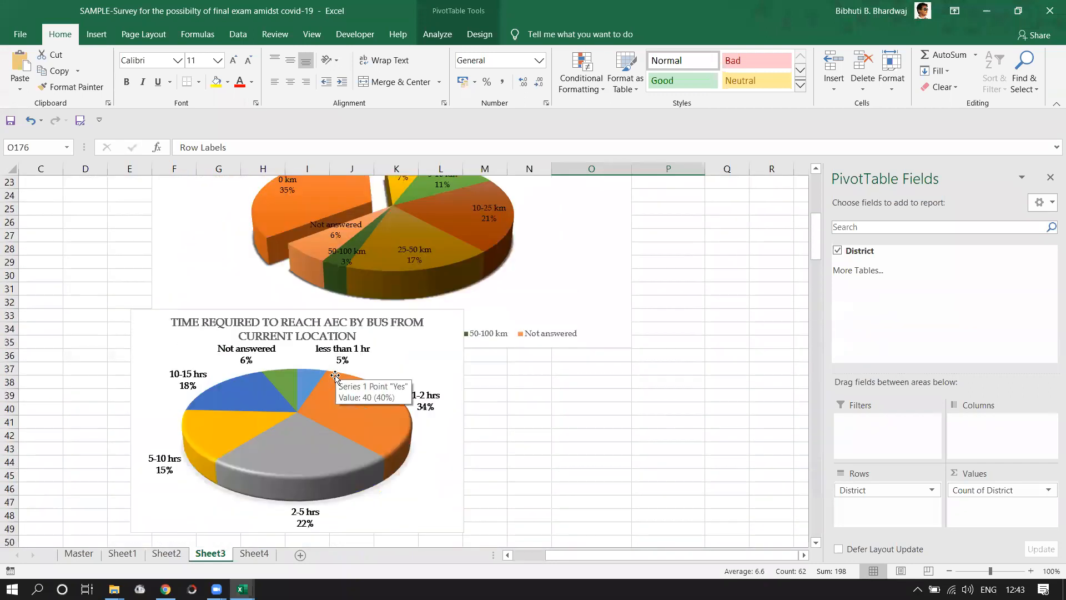
- Examine the remaining Sheet3 charts on bus travel time, hostellers and students per subject, down to the district PivotTable
scroll(335, 377, "down", 20)
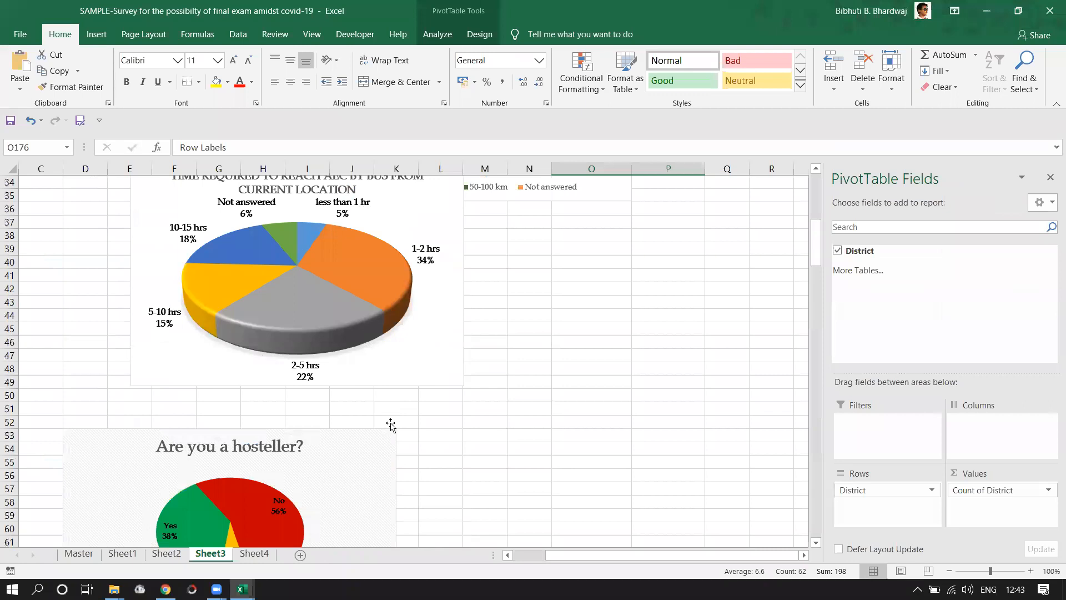
scroll(402, 434, "down", 20)
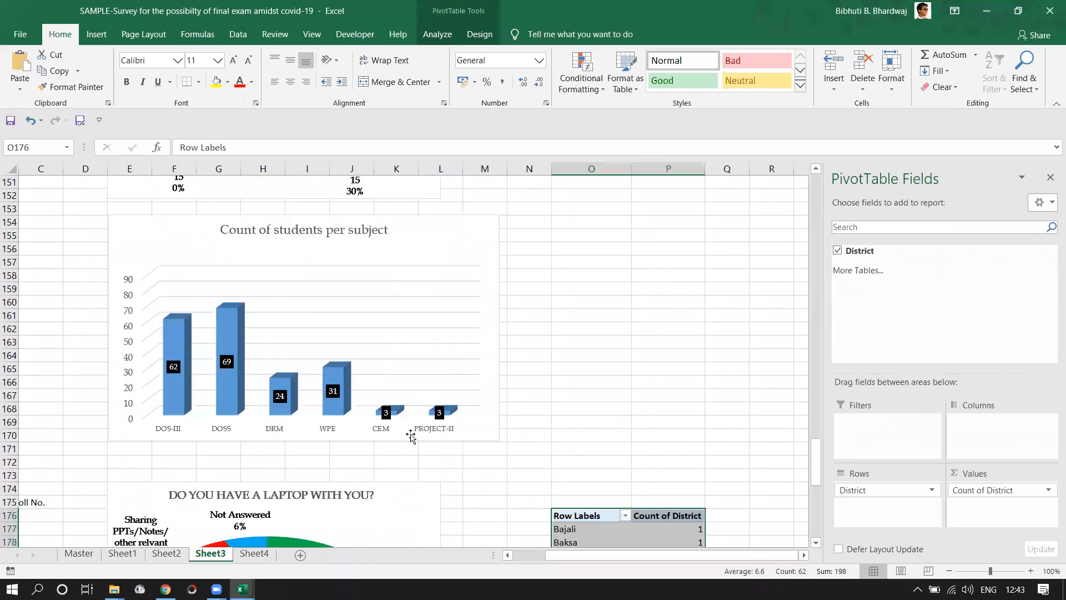
scroll(443, 431, "down", 10)
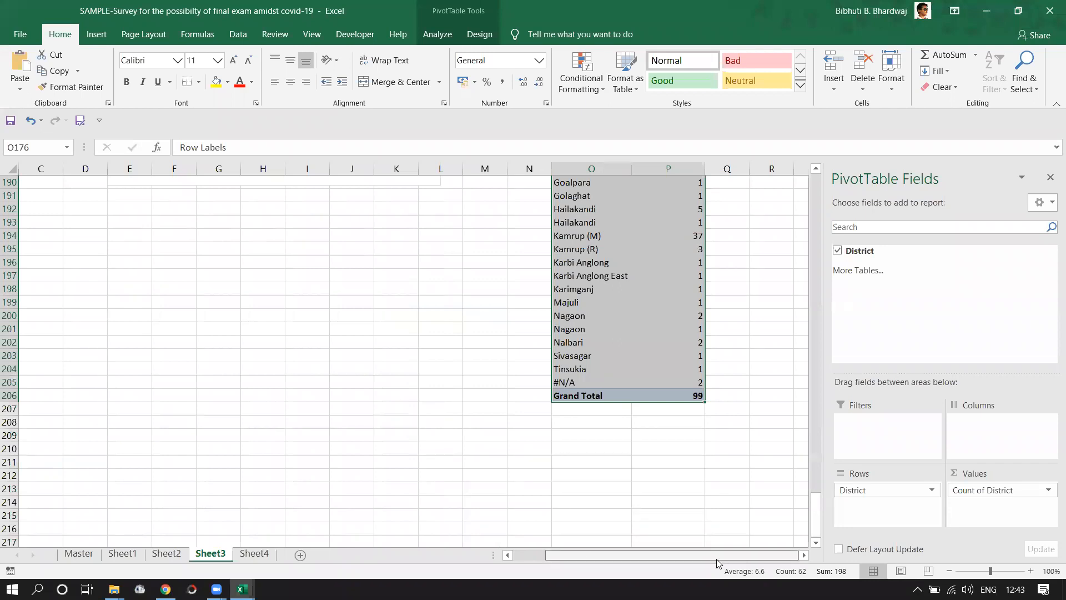
scroll(531, 406, "up", 5)
- Open Sheet4 and examine the district table and its bar chart of the number of students per district
left_click(243, 555)
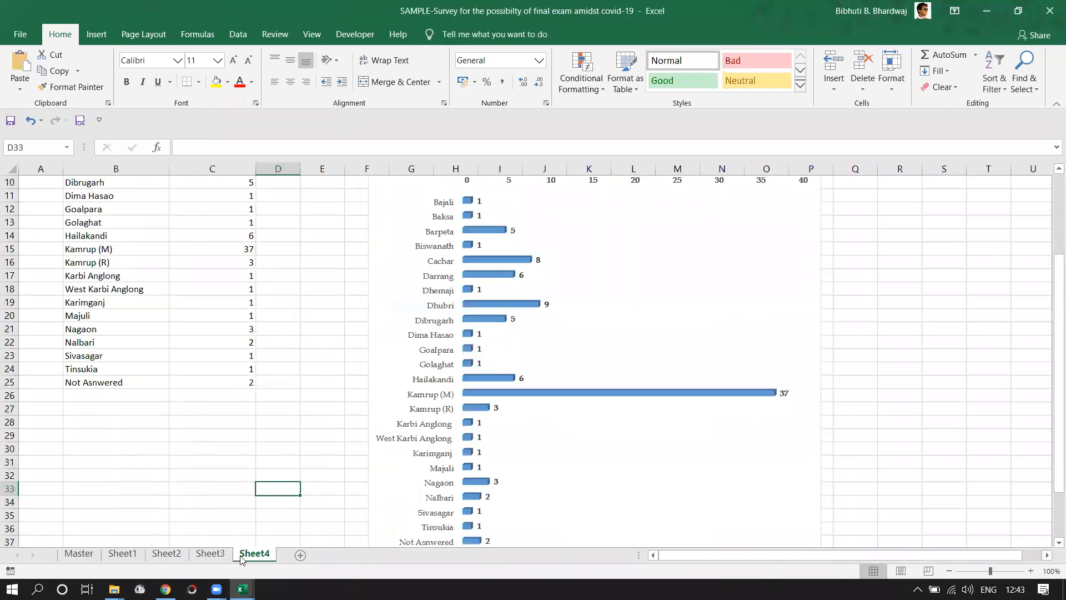
scroll(542, 316, "up", 2)
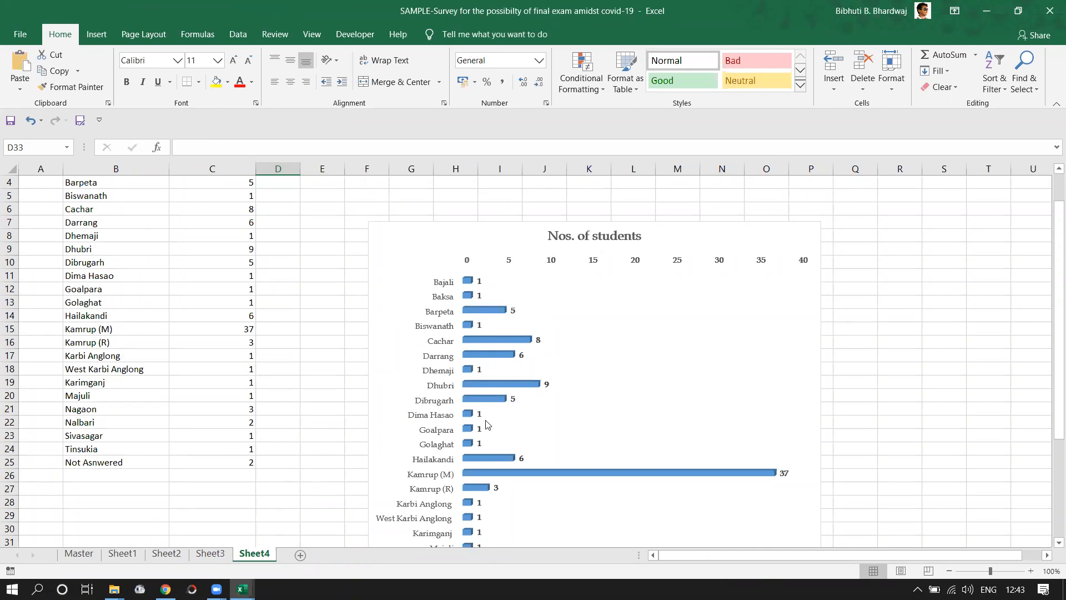
scroll(471, 429, "down", 2)
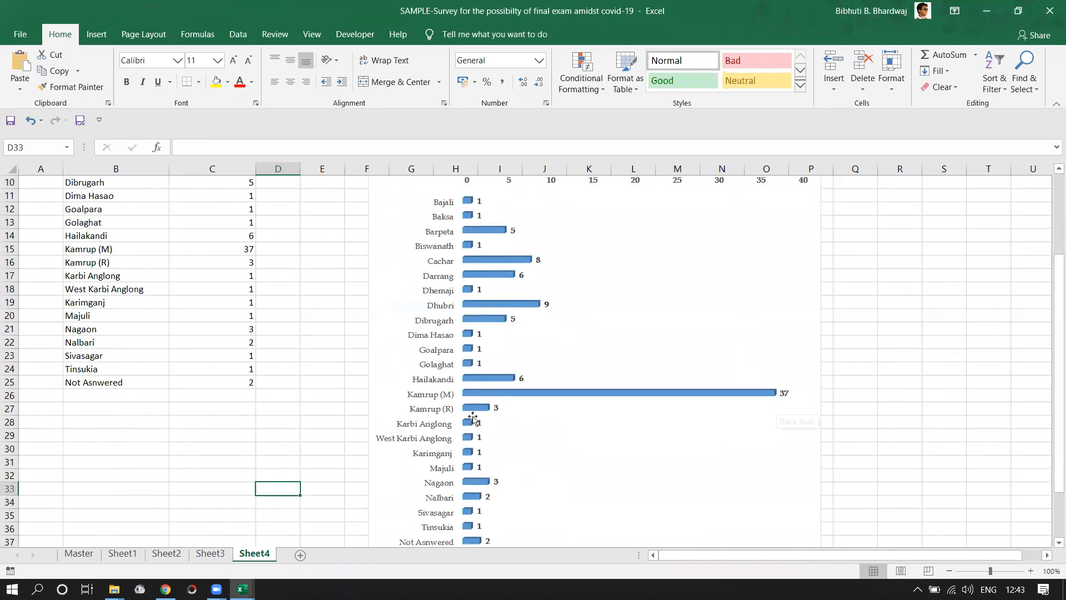
scroll(484, 425, "down", 3)
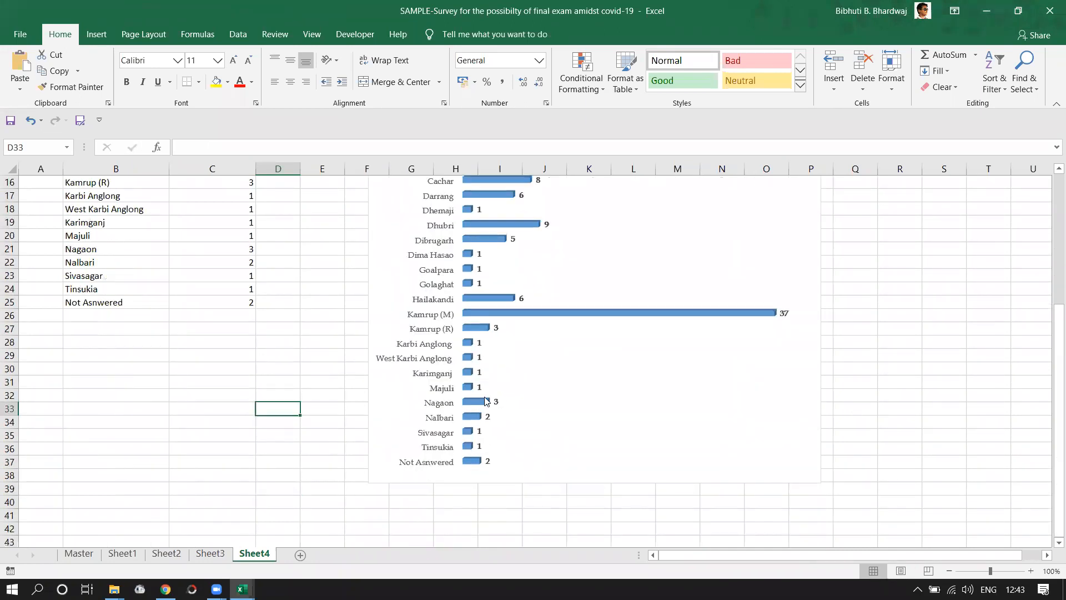
scroll(485, 420, "up", 6)
scroll(491, 363, "down", 2)
scroll(491, 363, "down", 2)
scroll(533, 369, "up", 4)
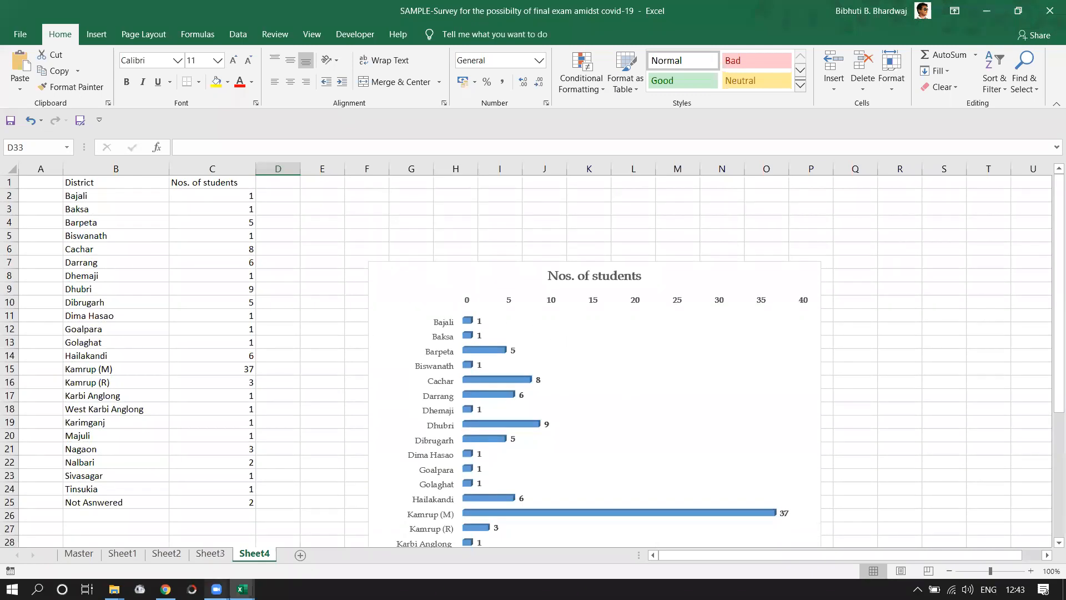
mouse_move(217, 589)
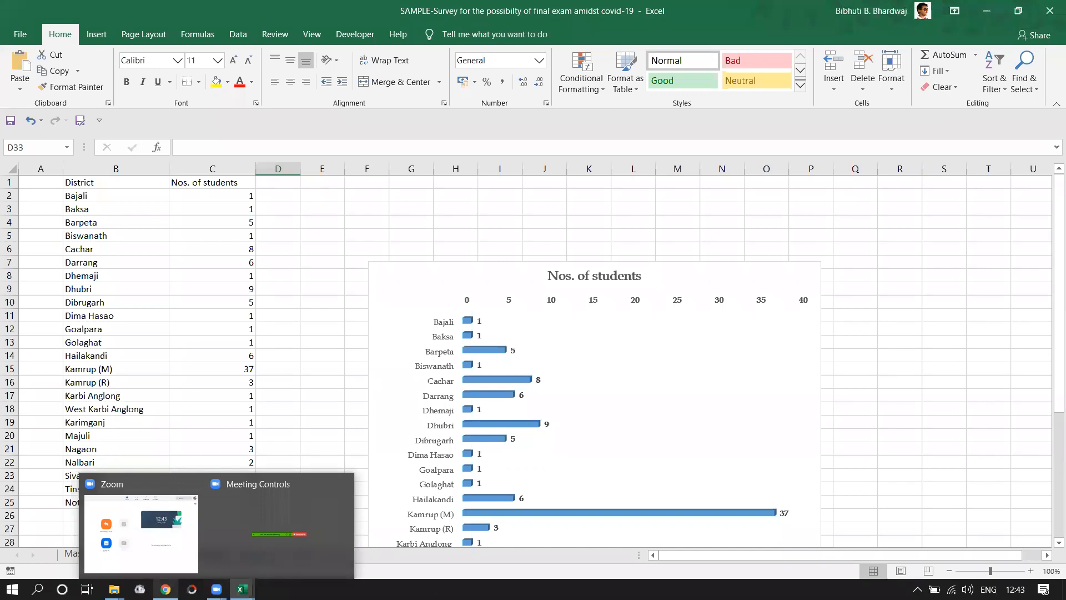
mouse_move(165, 590)
left_click(162, 570)
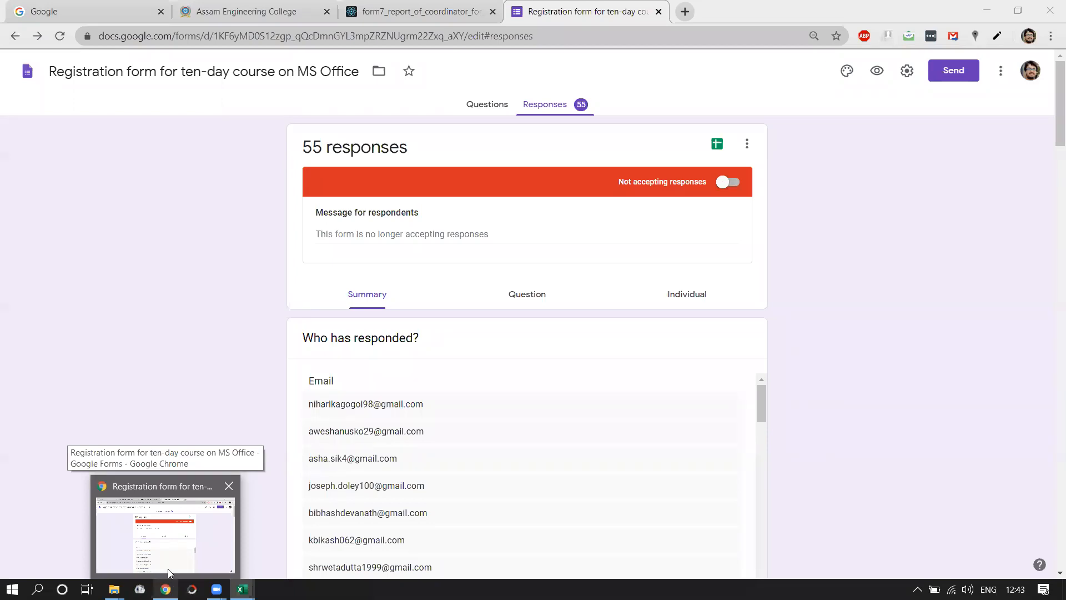
left_click(168, 569)
mouse_move(216, 590)
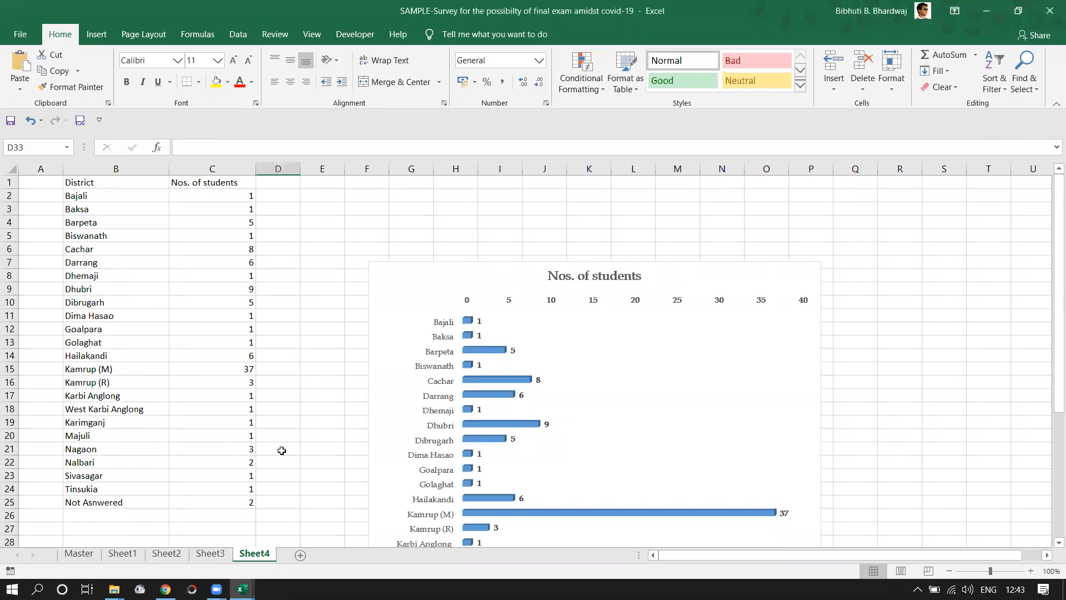
left_click(211, 431)
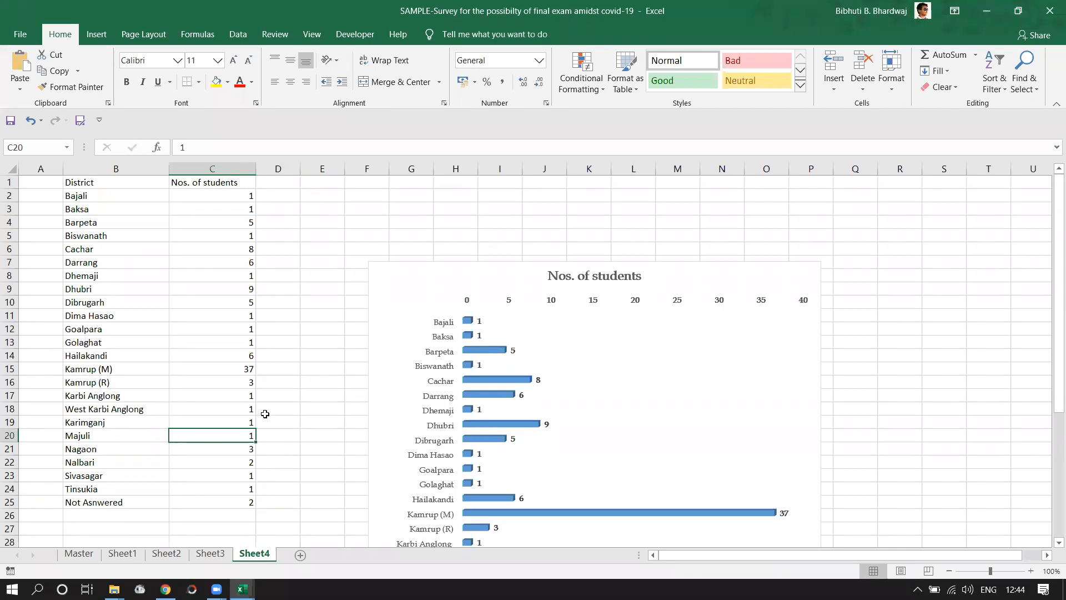
- Glance at the SAMPLE workbook's Master sheet and Sheet1, and switch to the PRACTICE survey workbook
left_click(79, 554)
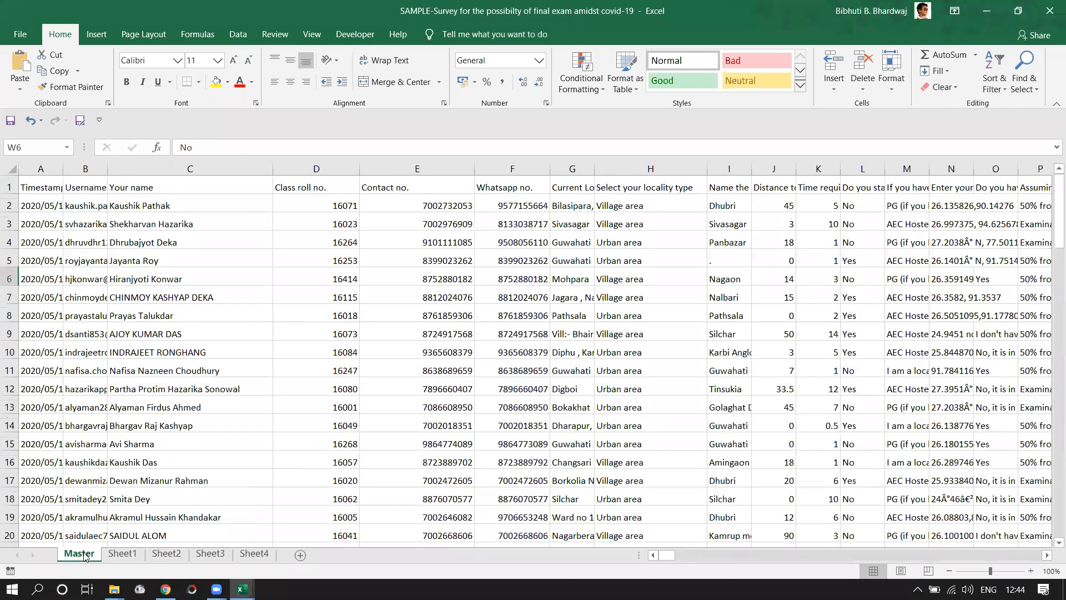
left_click(122, 553)
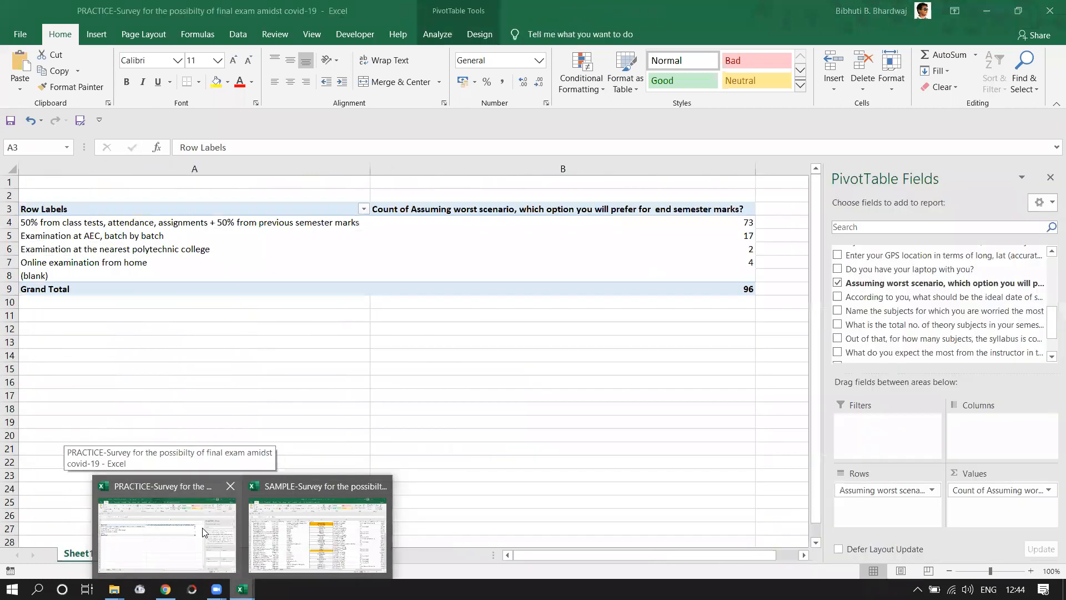
left_click(203, 532)
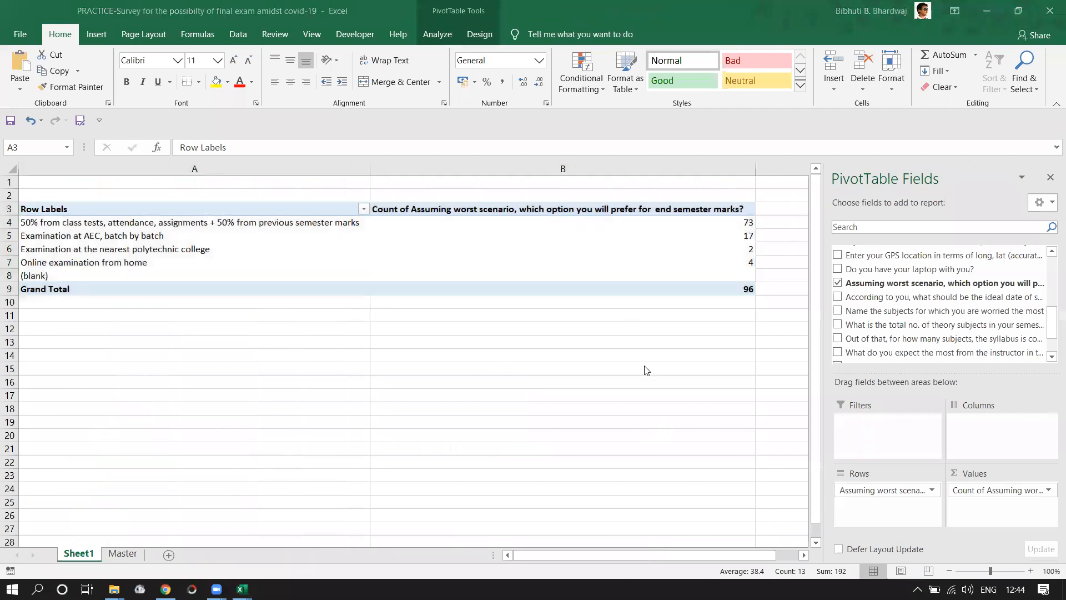
- Add the "Do you have your laptop with you?" field as a report filter on the end semester marks PivotTable
left_click(277, 251)
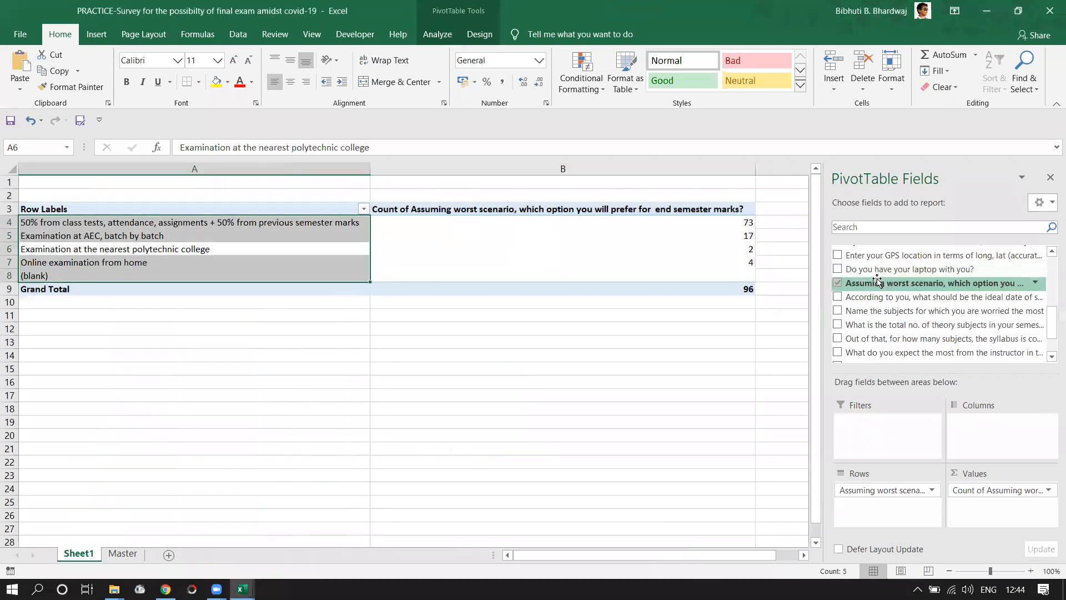
scroll(889, 295, "up", 2)
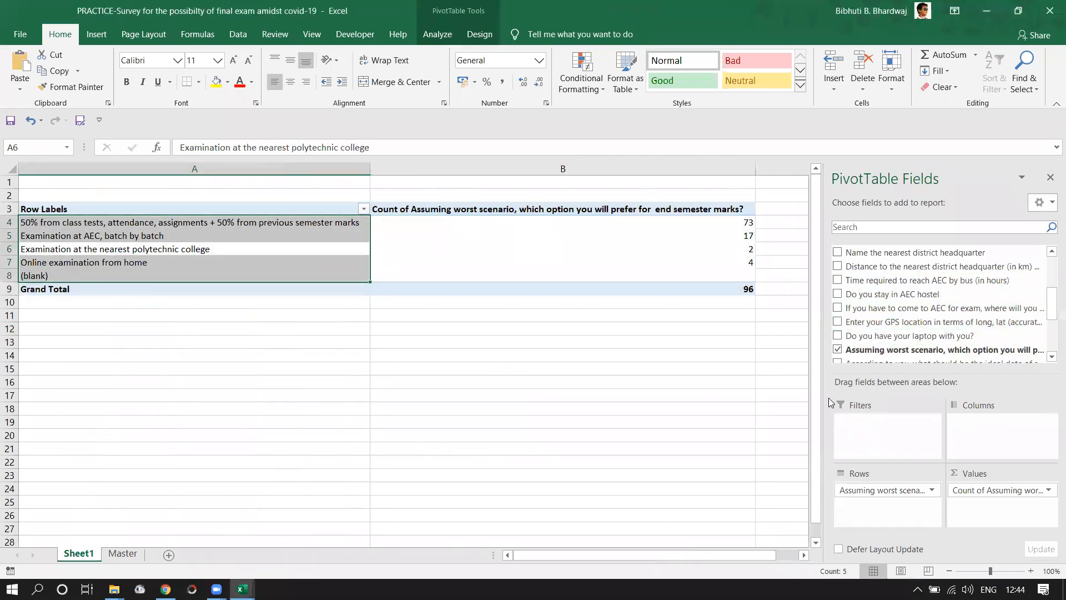
scroll(270, 277, "down", 1)
left_click(115, 222)
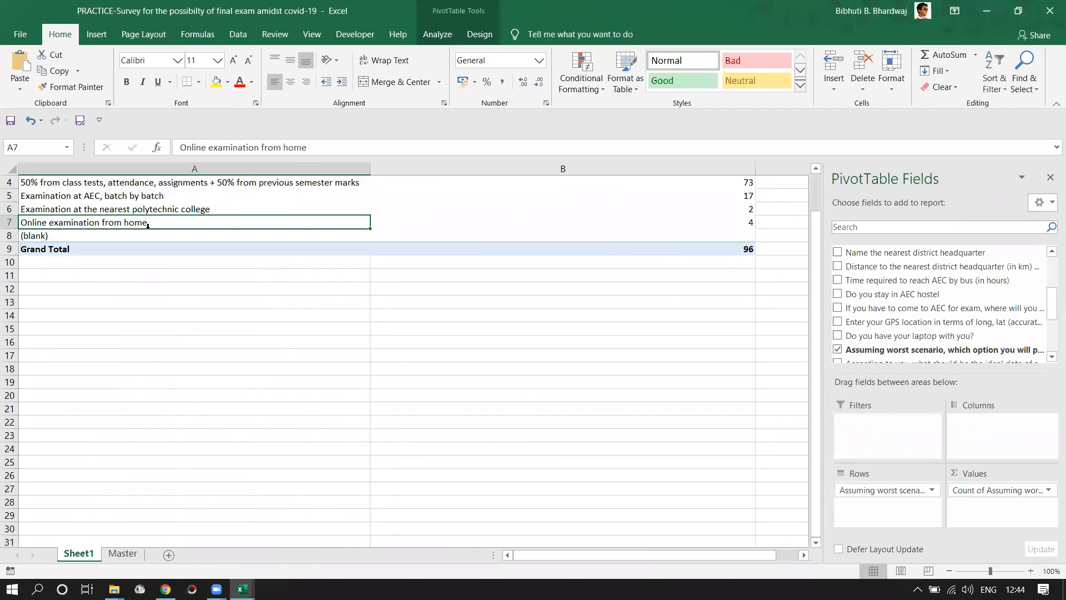
scroll(178, 216, "up", 1)
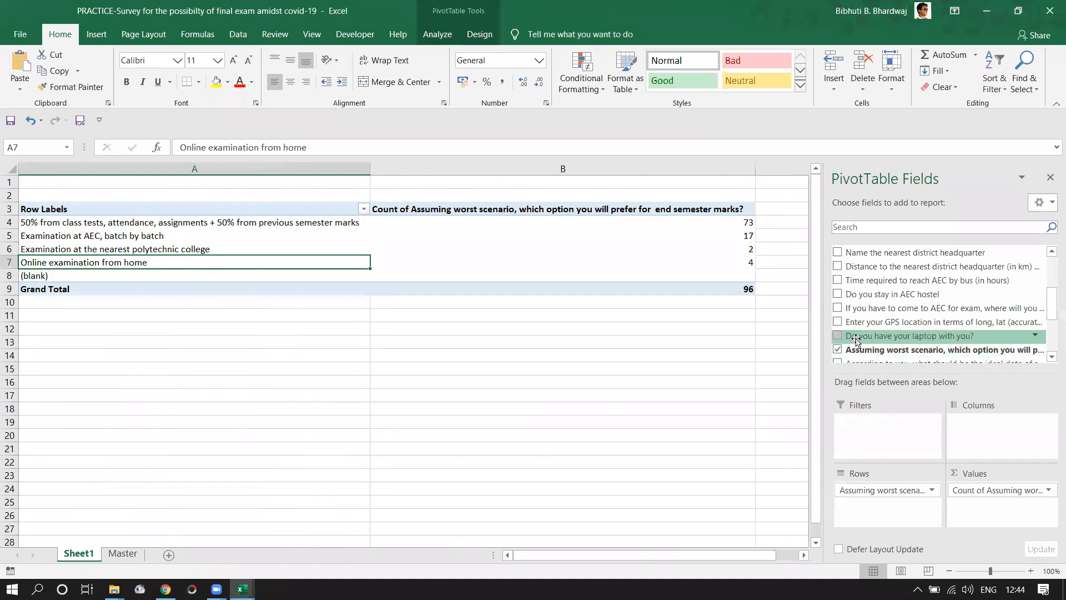
left_click_drag(856, 340, 899, 438)
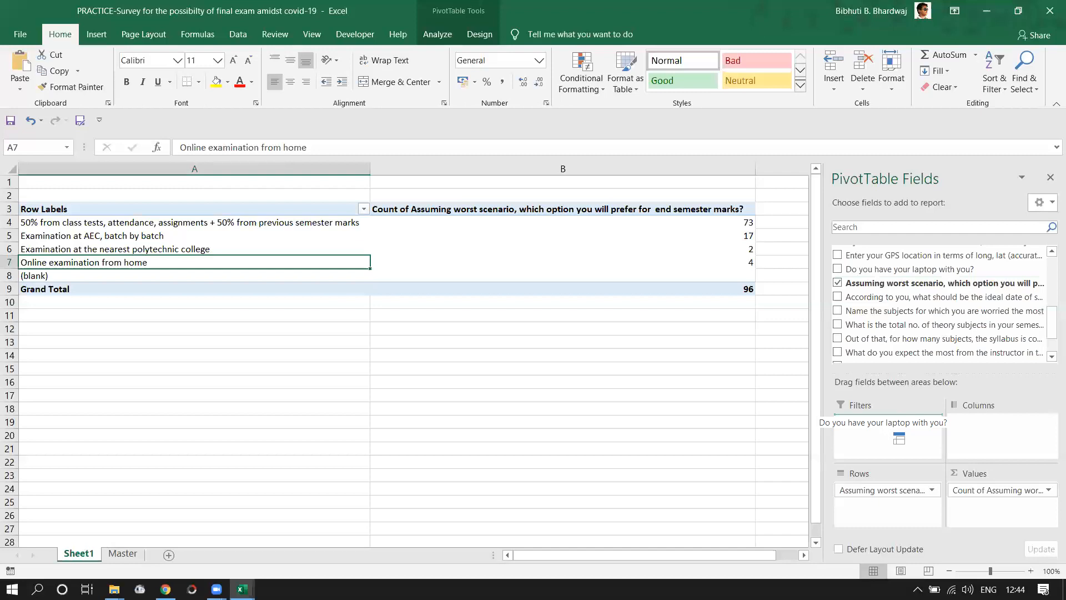
left_click_drag(899, 439, 894, 430)
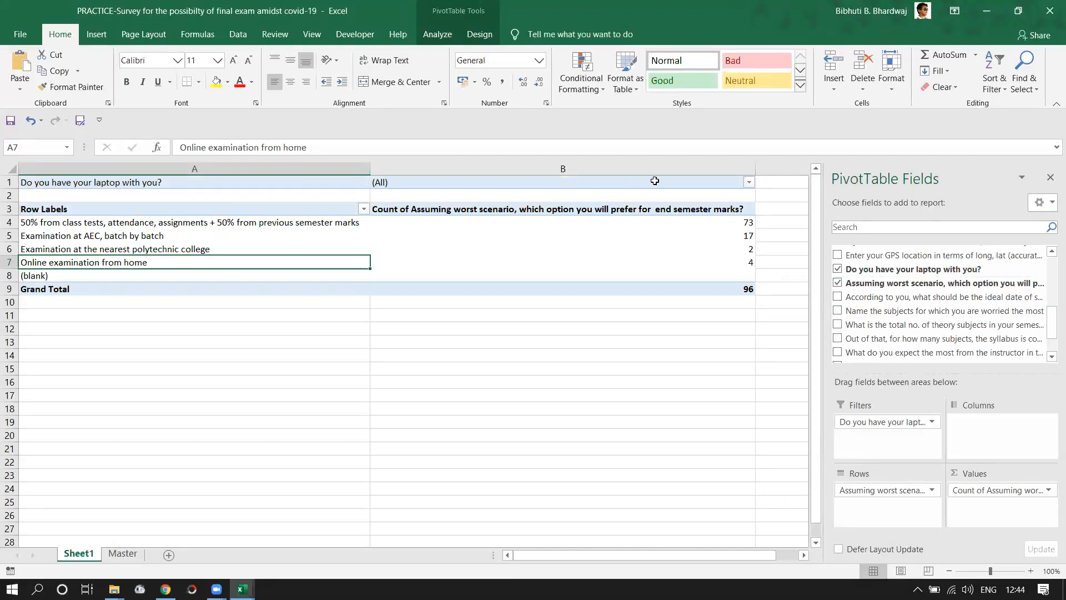
- Allow multiple items in the laptop filter, restrict it to "No, it is in hostel", and check the online examination count
left_click(748, 183)
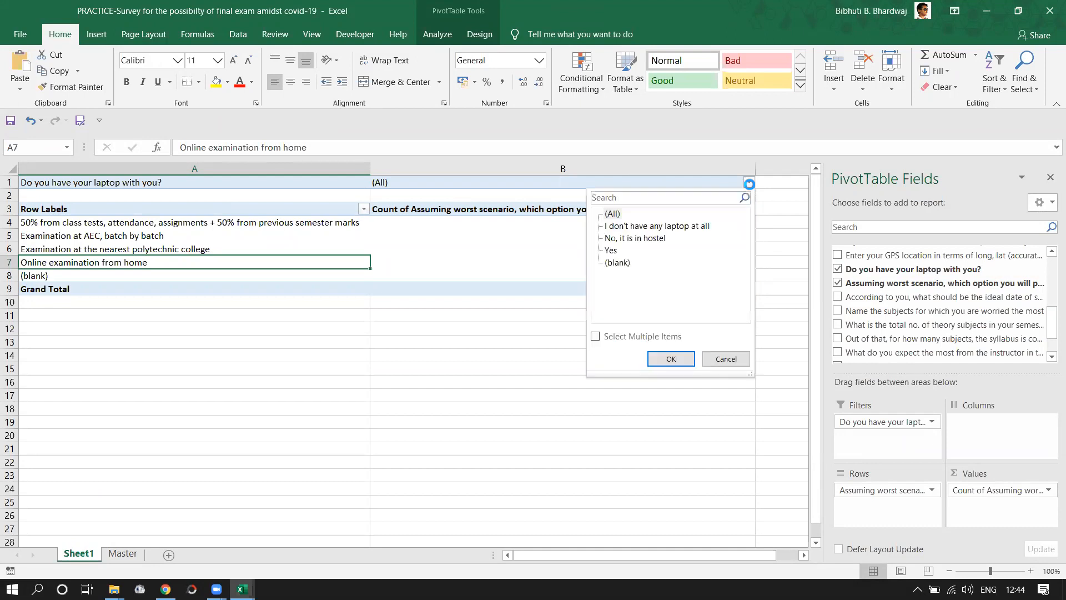
left_click(595, 337)
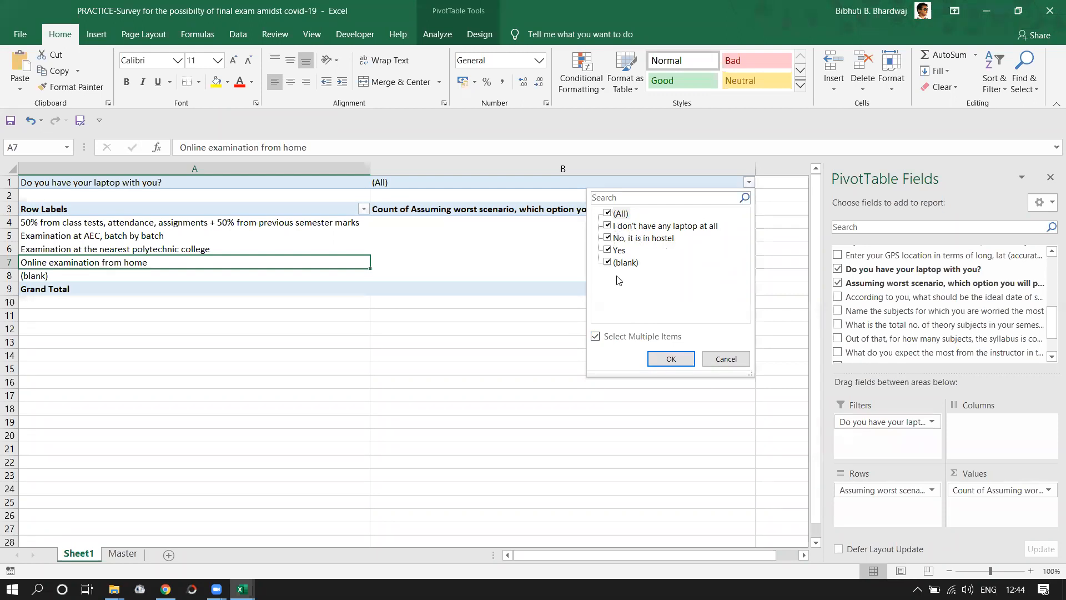
left_click(607, 214)
left_click(608, 239)
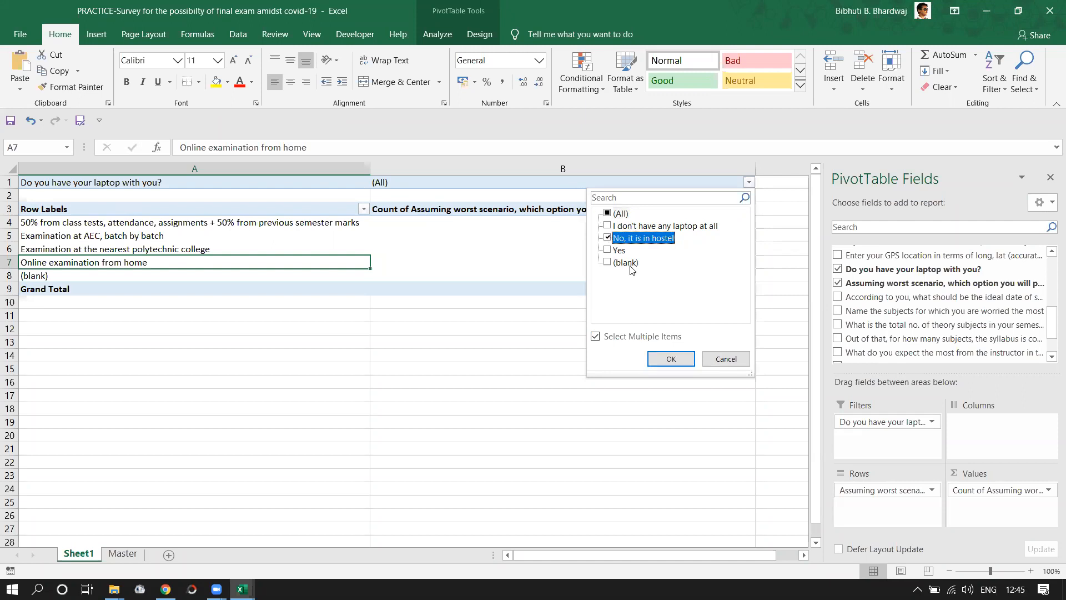
left_click(672, 360)
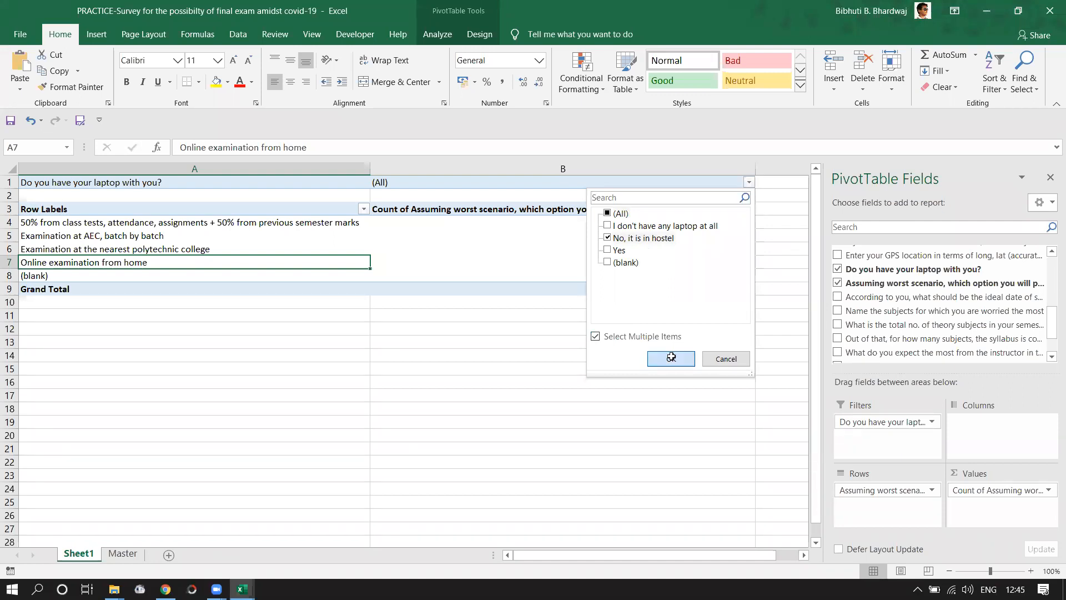
left_click(749, 249)
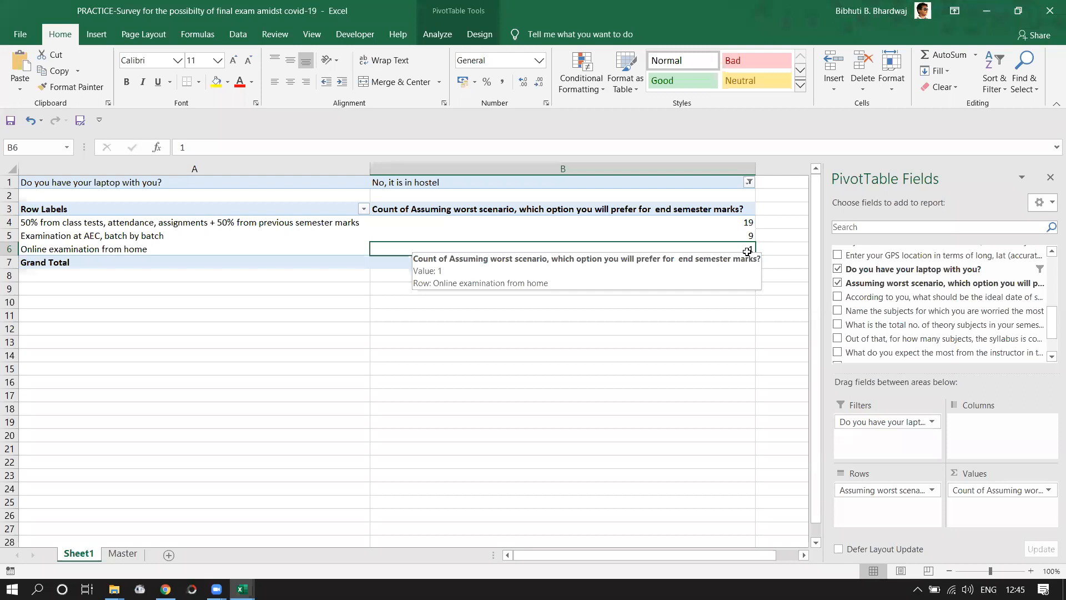
- Change the laptop filter to show only "I don't have any laptop at all"
left_click(749, 182)
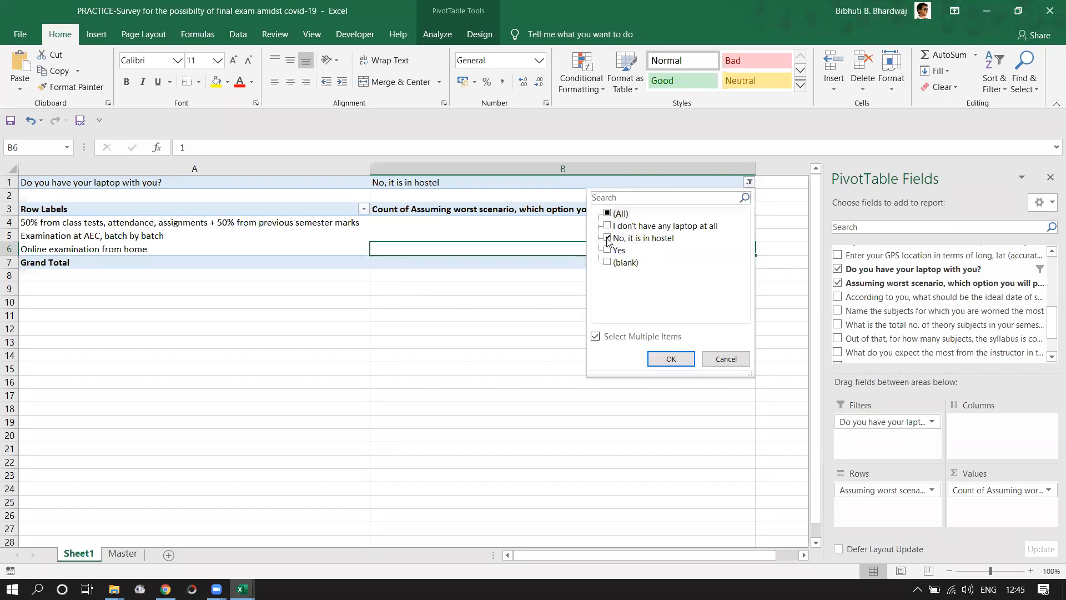
left_click(608, 239)
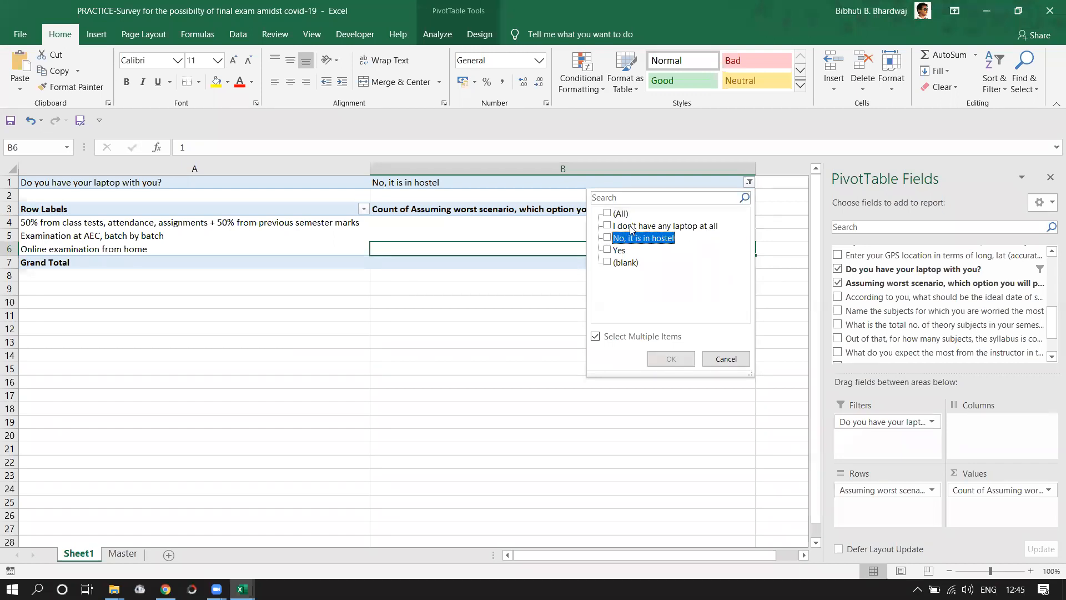
left_click(607, 226)
left_click(671, 359)
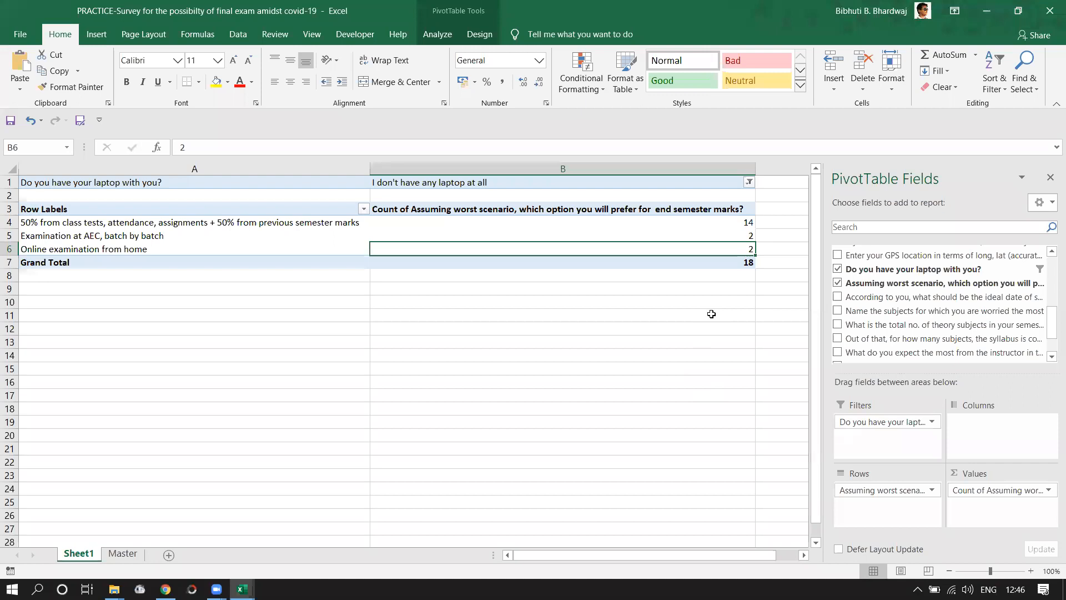
- Reset the laptop filter to (All) and deselect the PivotTable
left_click(749, 181)
left_click(607, 213)
left_click(671, 359)
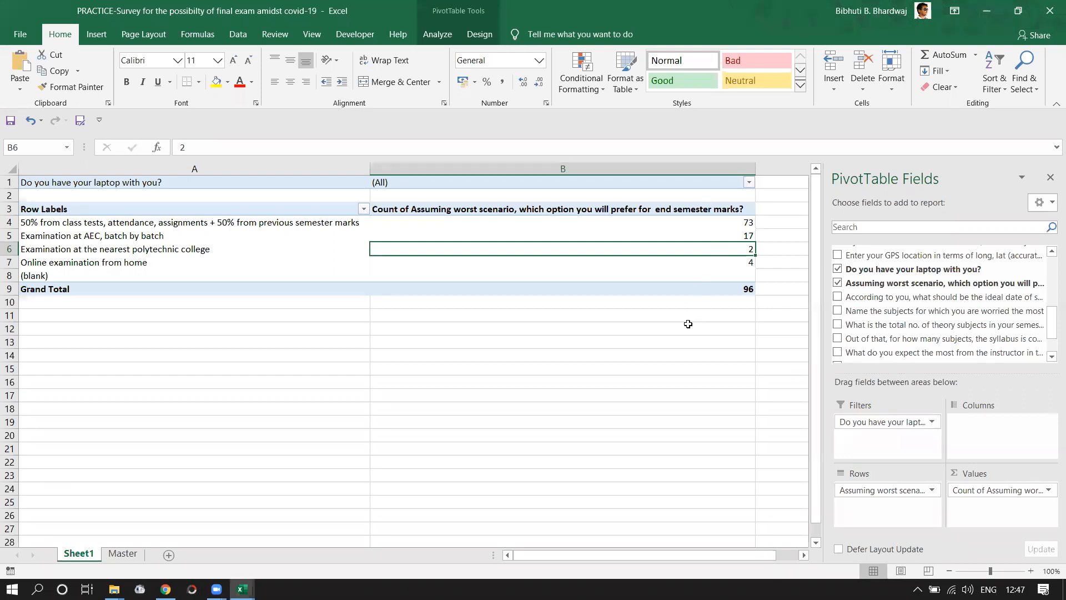
left_click(689, 324)
mouse_move(459, 275)
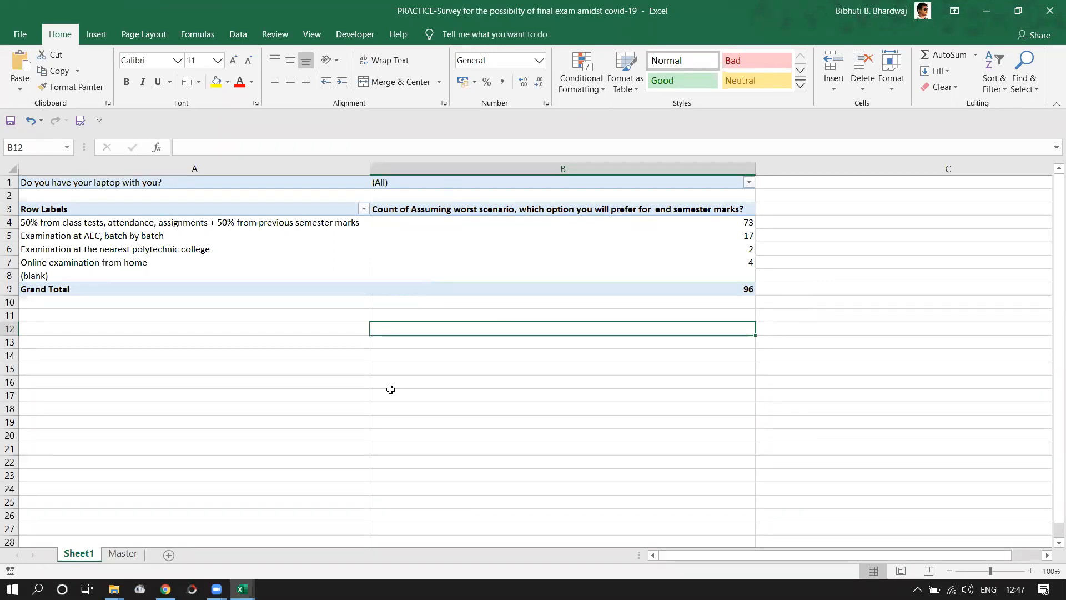
left_click(346, 405)
- Return to the Master sheet, clear its whole-sheet selection, and view the respondents' name, contact and location columns
left_click(124, 554)
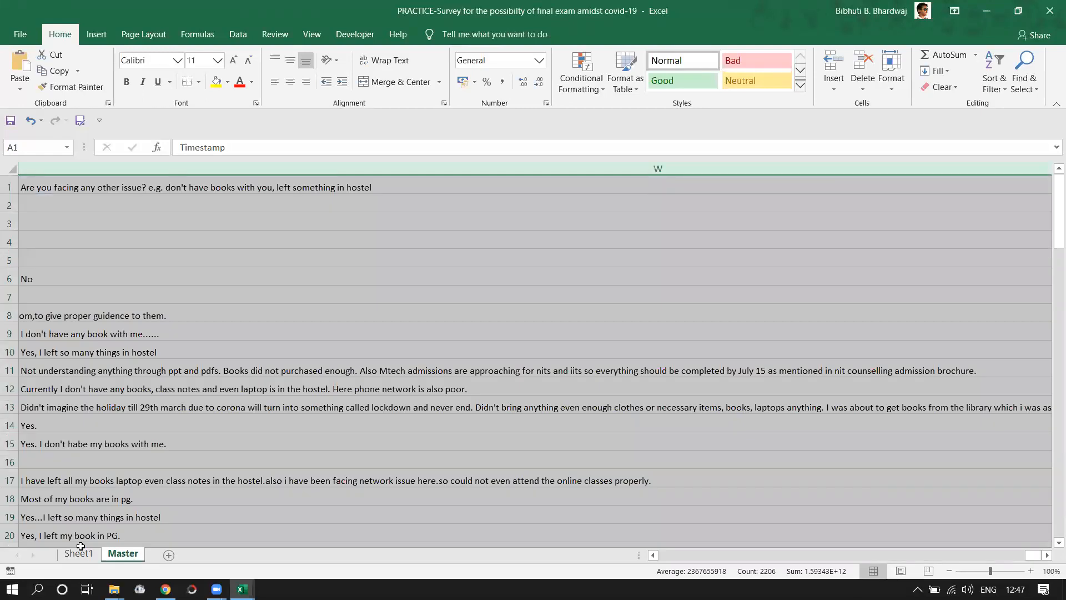
left_click(79, 554)
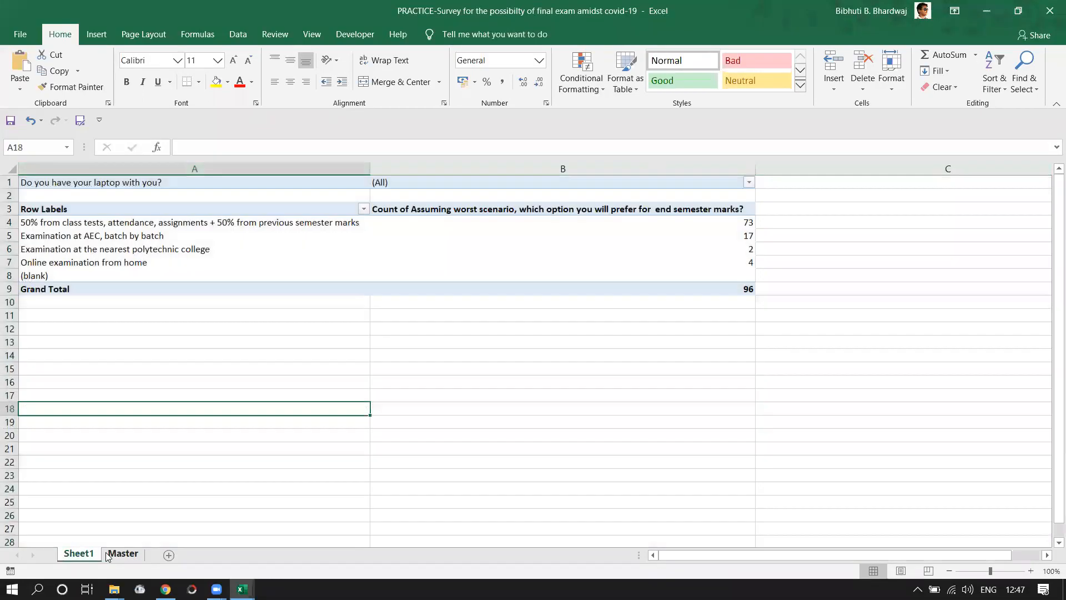
left_click(119, 554)
left_click(278, 393)
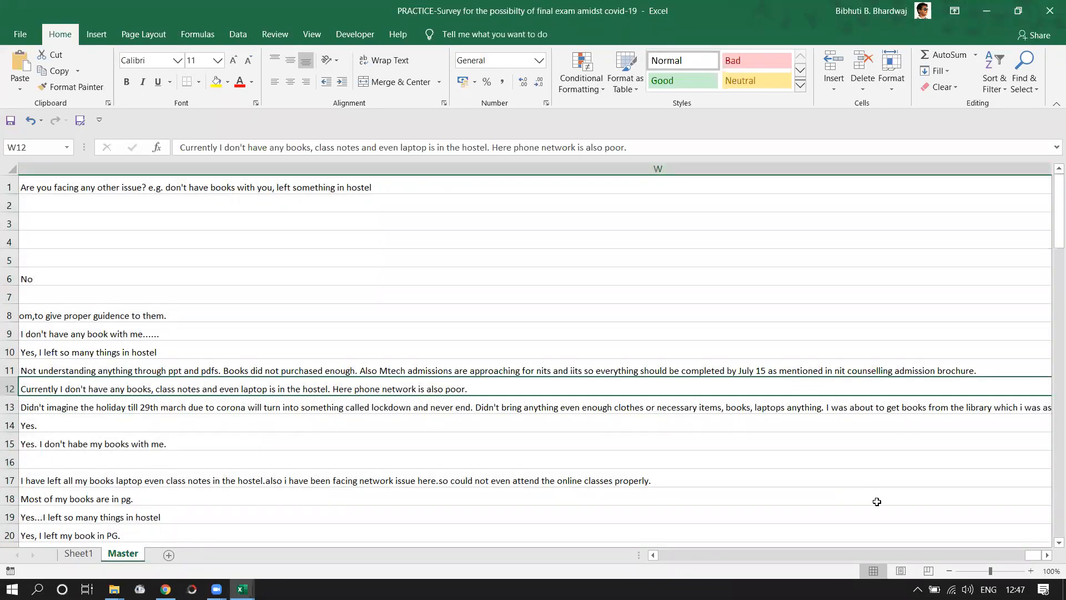
left_click_drag(1031, 557, 672, 556)
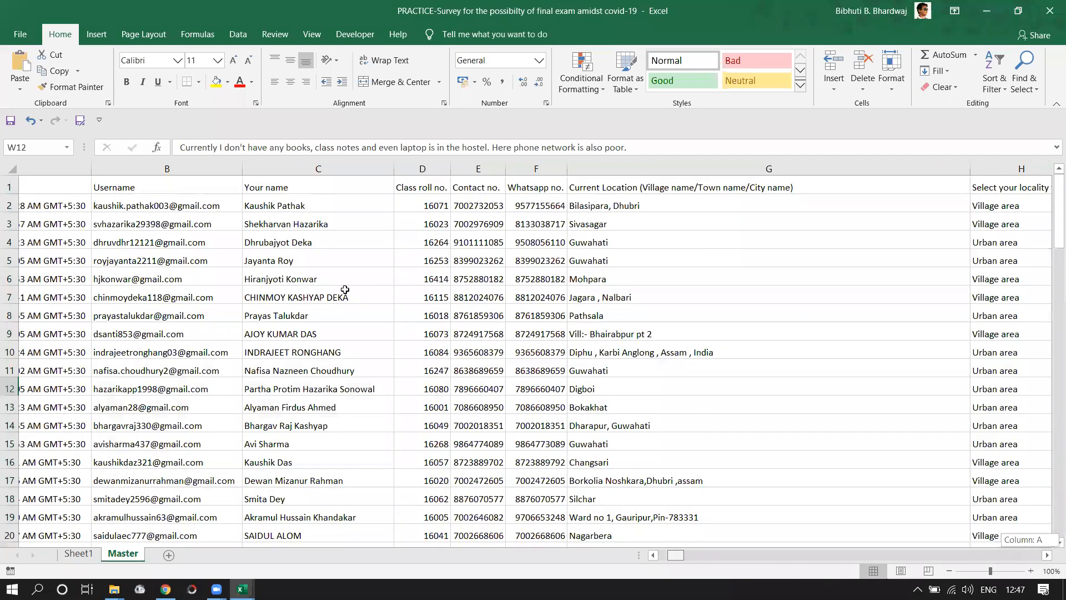
- Select the survey data across all columns on the Master sheet to look over the source range, and clear the selection
left_click(95, 241)
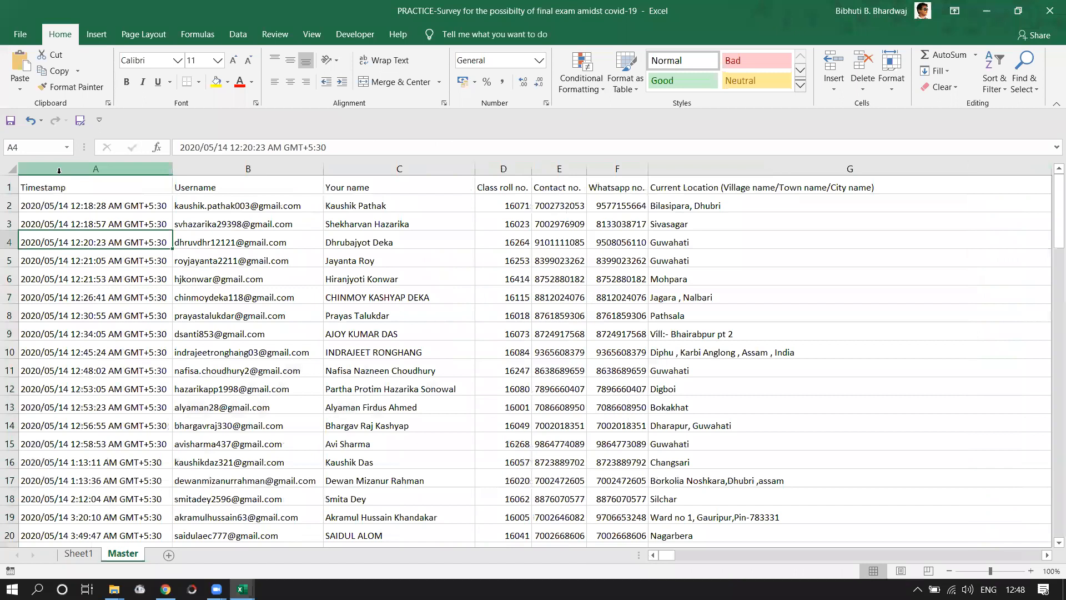
left_click_drag(50, 169, 661, 183)
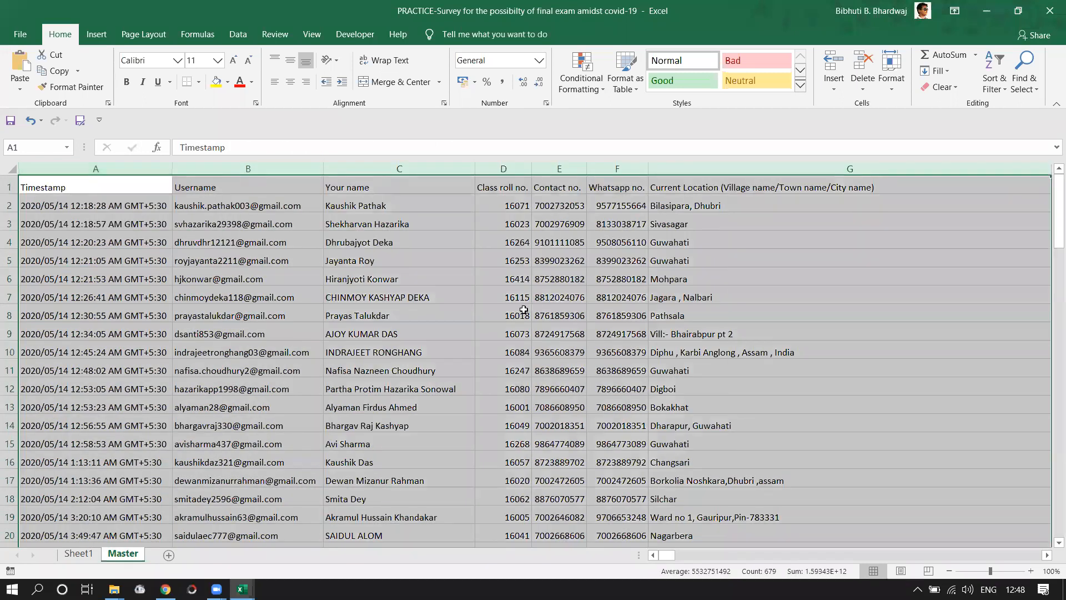
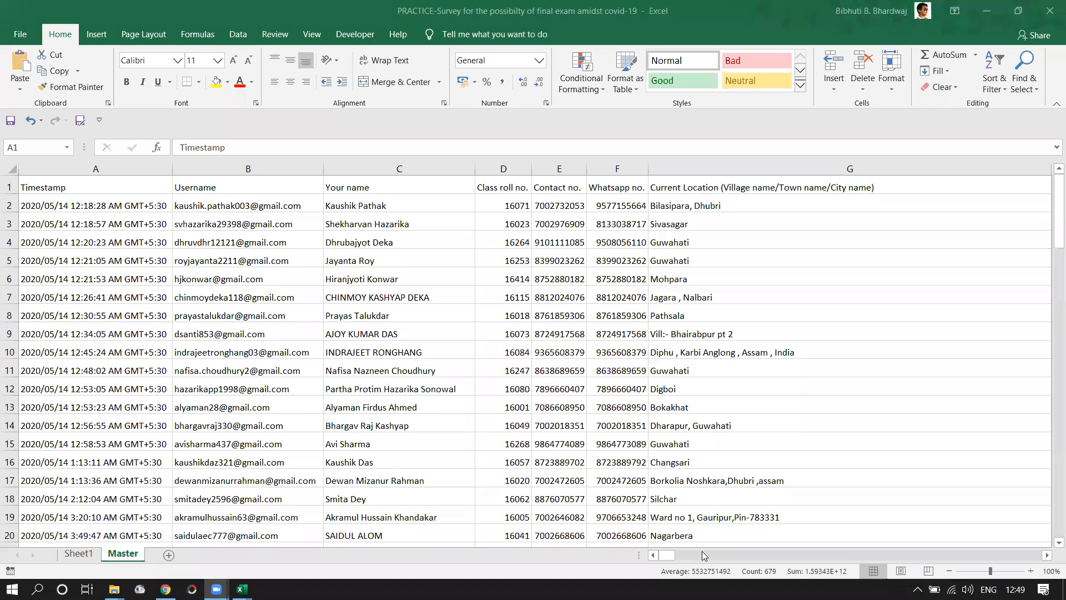
mouse_move(217, 589)
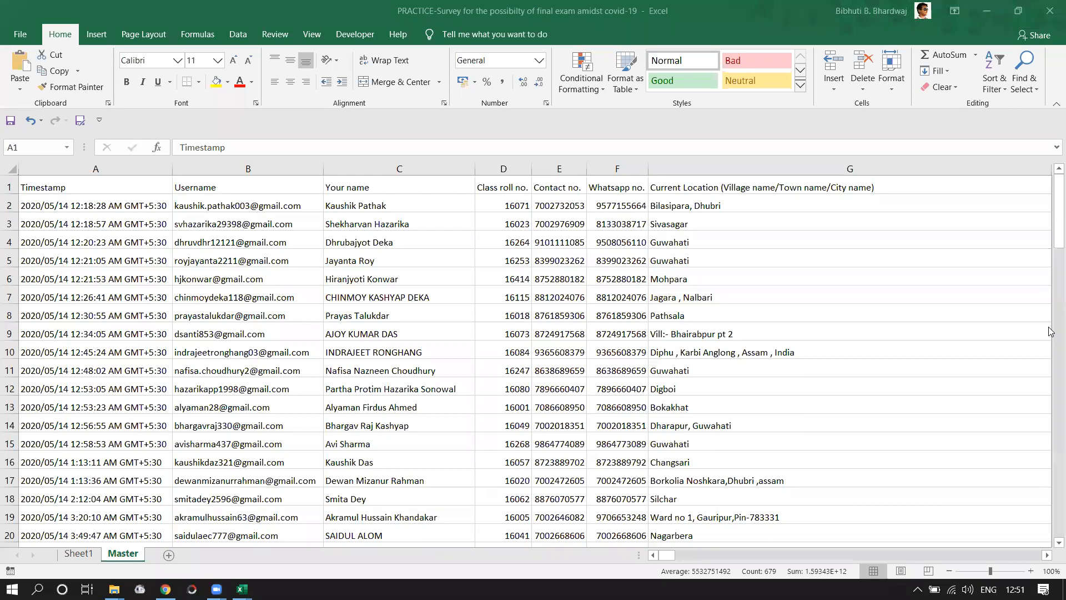
key("ctrl+a")
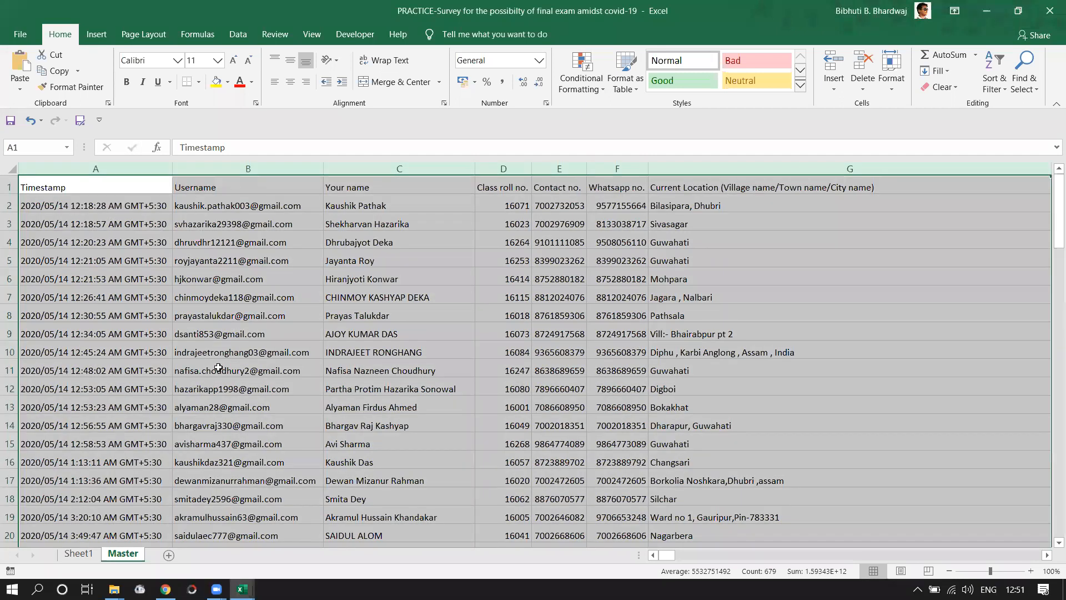
left_click(363, 321)
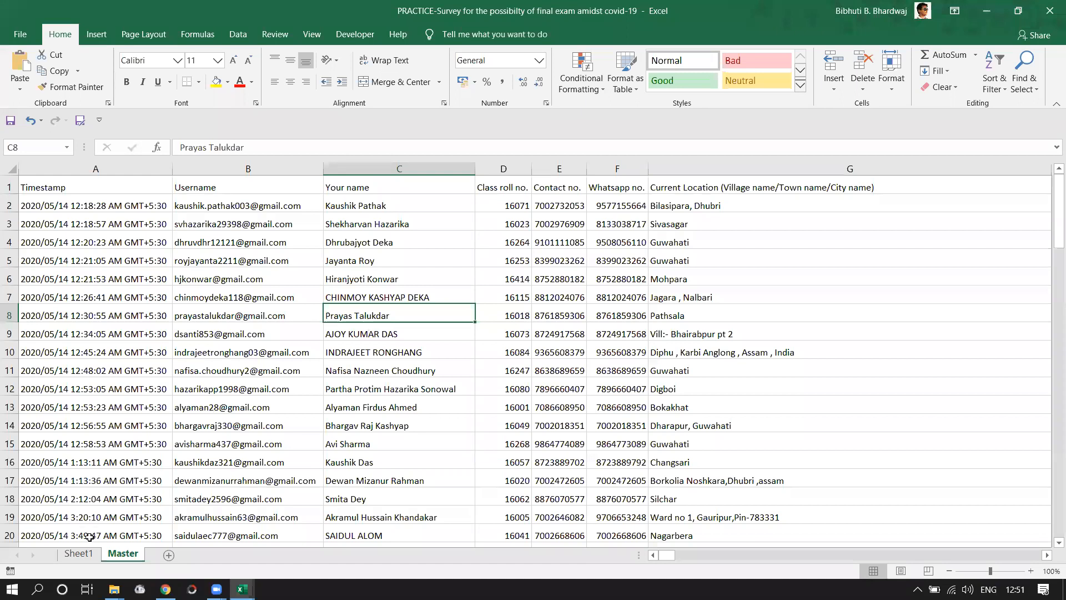
- Return to Sheet1, restrict the PivotTable's laptop filter to "Yes", and check the grand total
left_click(82, 554)
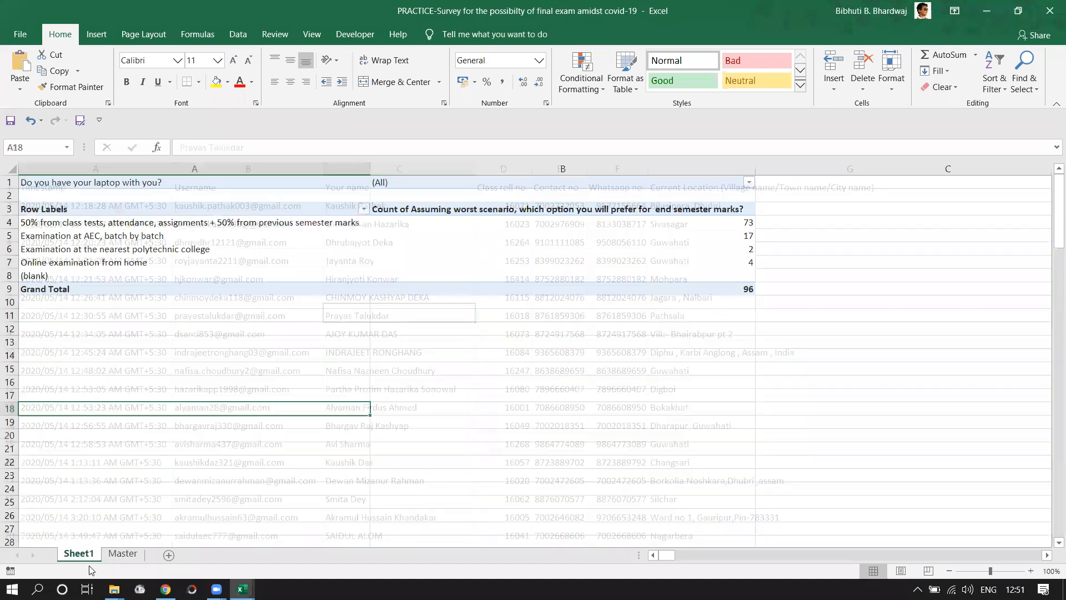
left_click(750, 182)
left_click(608, 213)
left_click(607, 250)
left_click(670, 359)
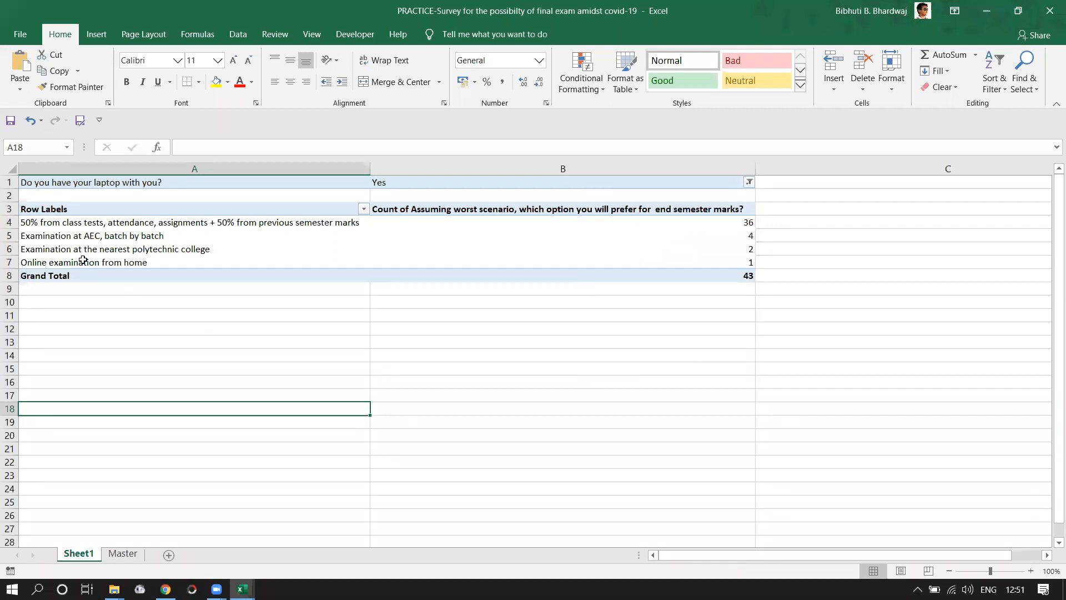
left_click(747, 277)
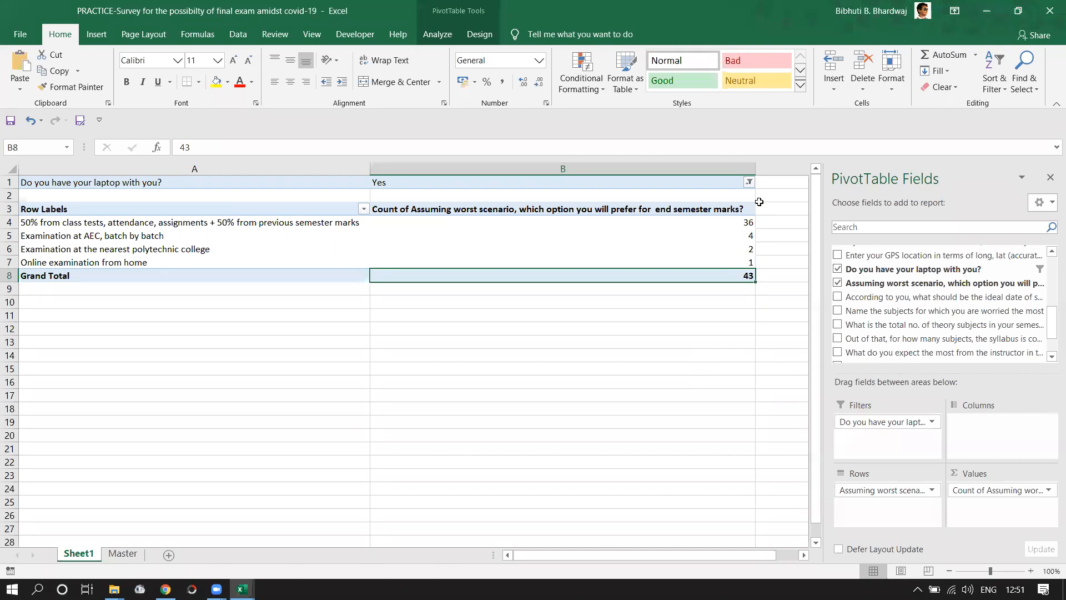
left_click(749, 183)
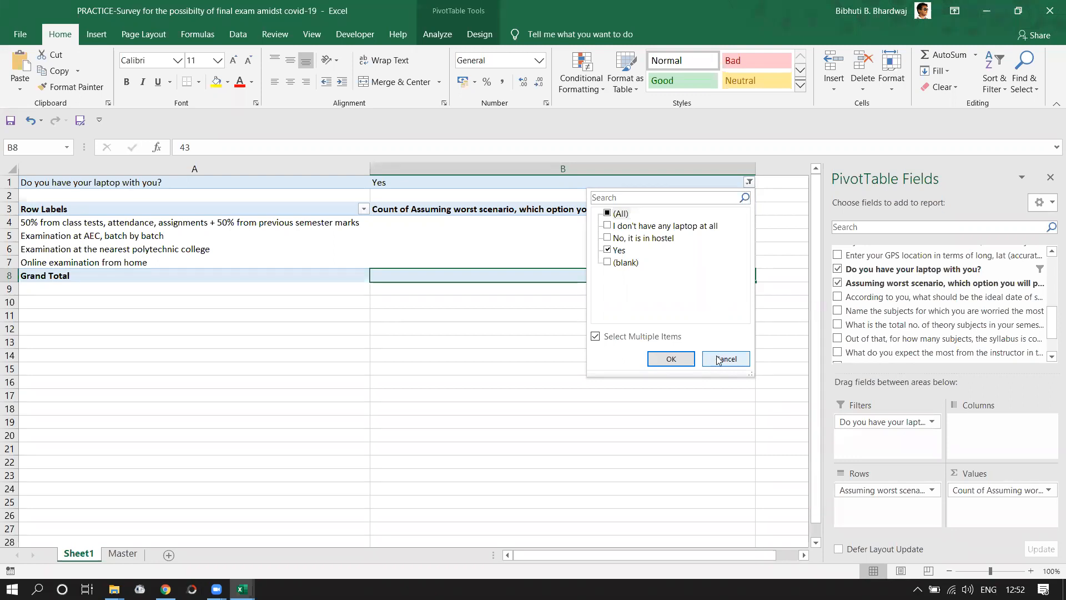
left_click(596, 336)
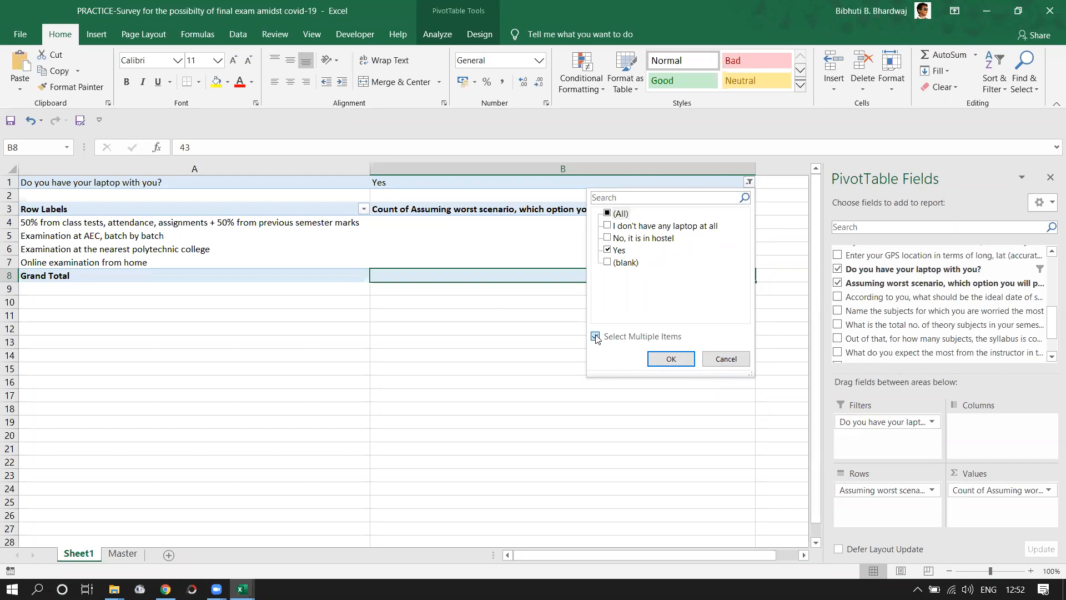
left_click(714, 358)
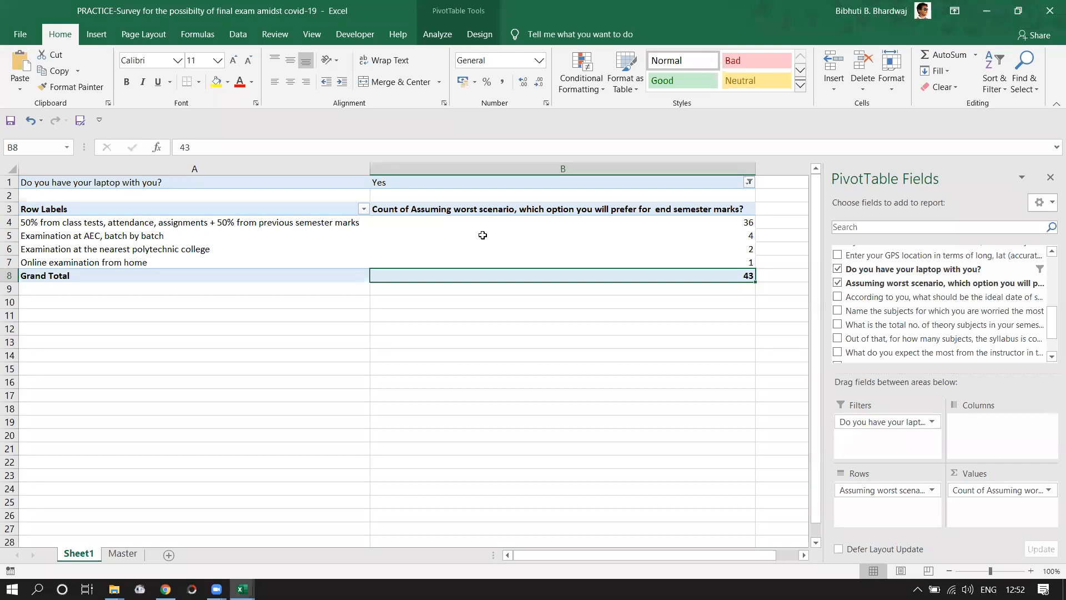
- Replace the PivotTable's marks-option row field with the subjects students are worried about most, and look through the listed subjects
left_click_drag(696, 222, 701, 264)
left_click(745, 277)
left_click_drag(899, 481, 930, 298)
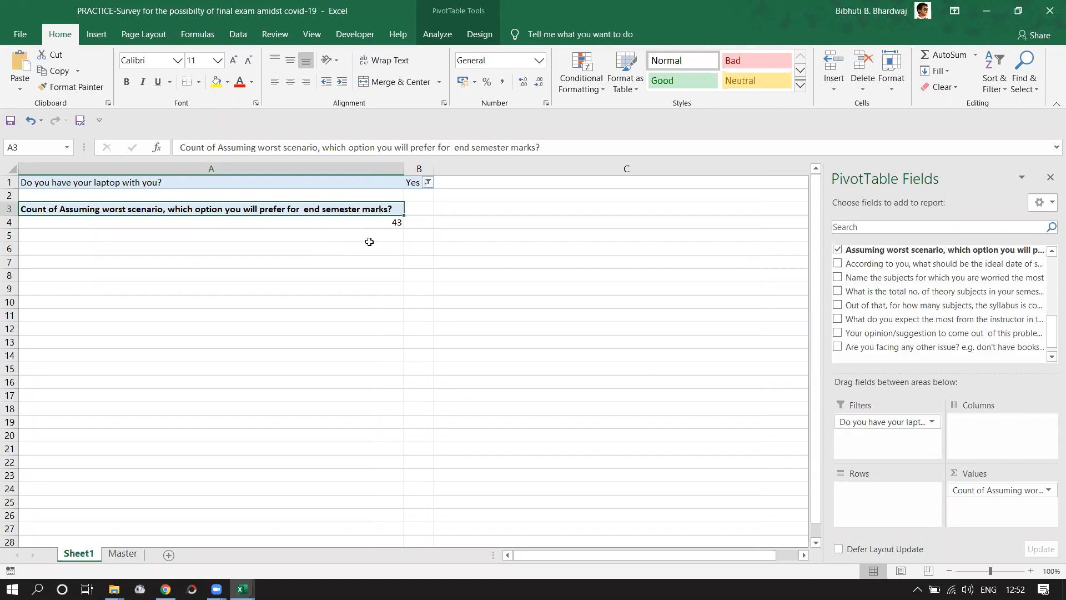
left_click_drag(896, 279, 899, 506)
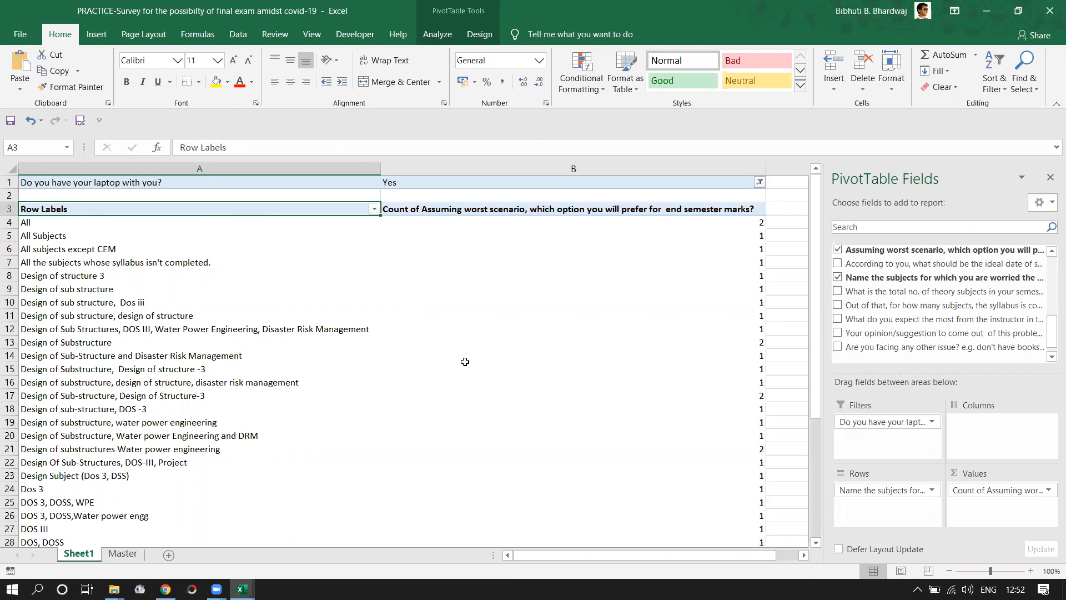
scroll(444, 438, "down", 4)
scroll(457, 428, "up", 4)
scroll(576, 350, "up", 1)
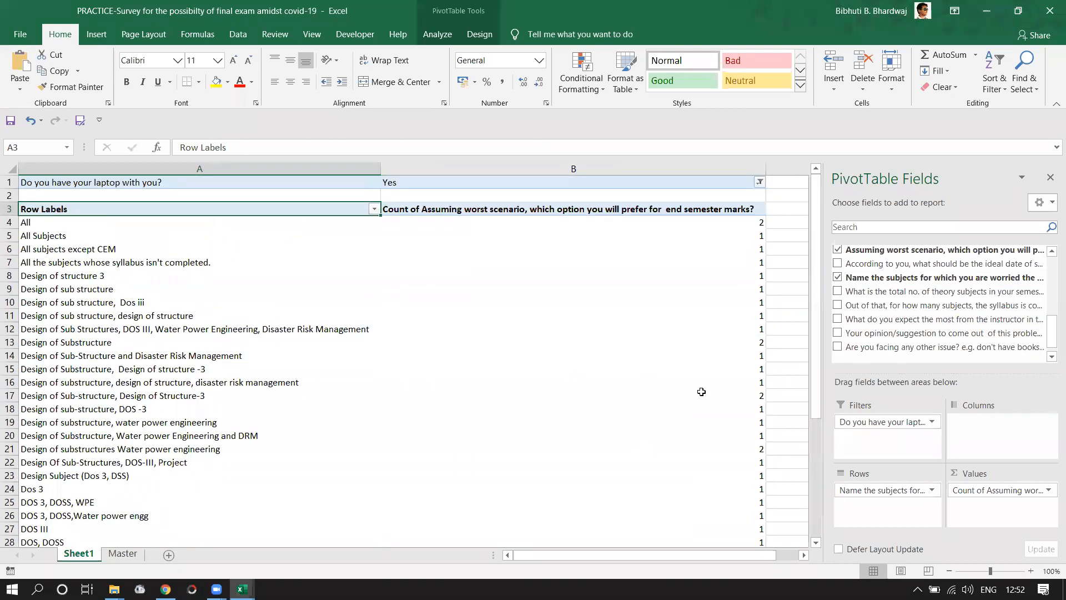
left_click(760, 183)
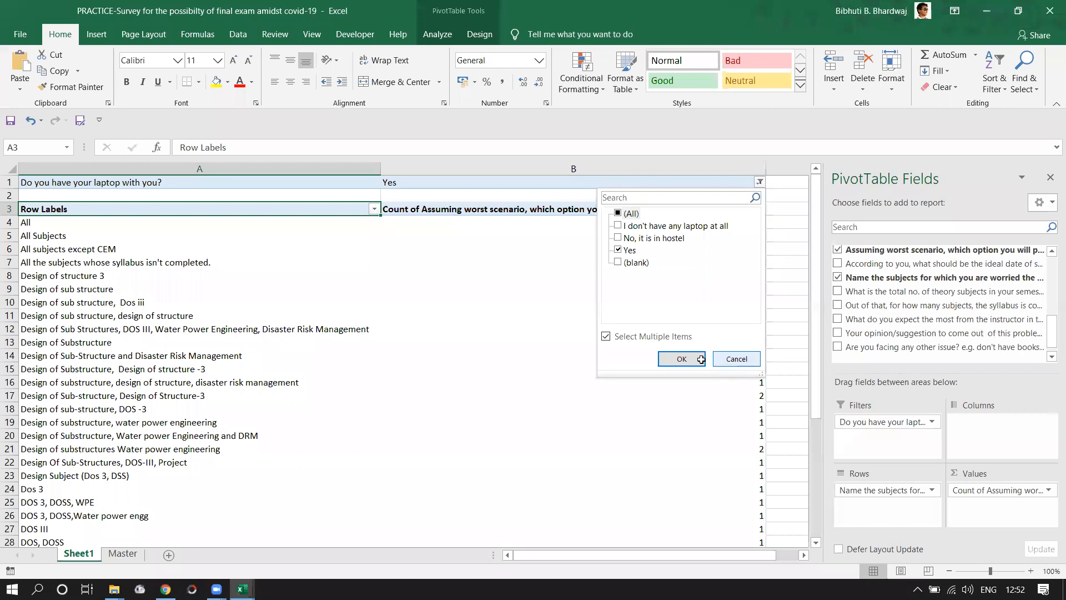
left_click(701, 359)
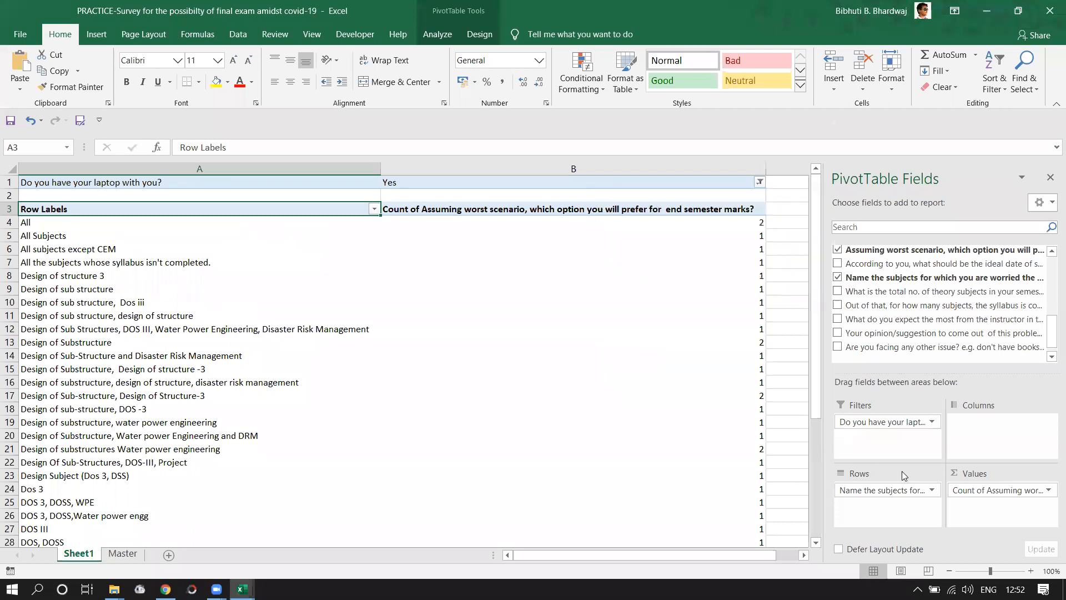
left_click(584, 406)
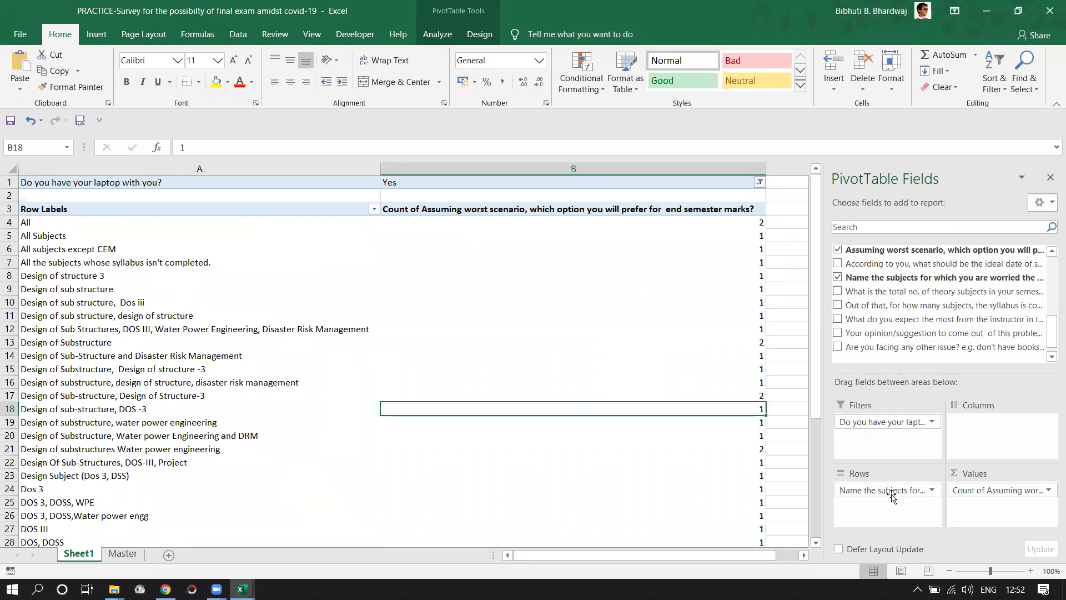
- Replace the subjects row field with "Time required to reach AEC by bus (in hours)"
left_click_drag(889, 492, 925, 304)
scroll(925, 304, "up", 2)
left_click_drag(924, 483, 925, 505)
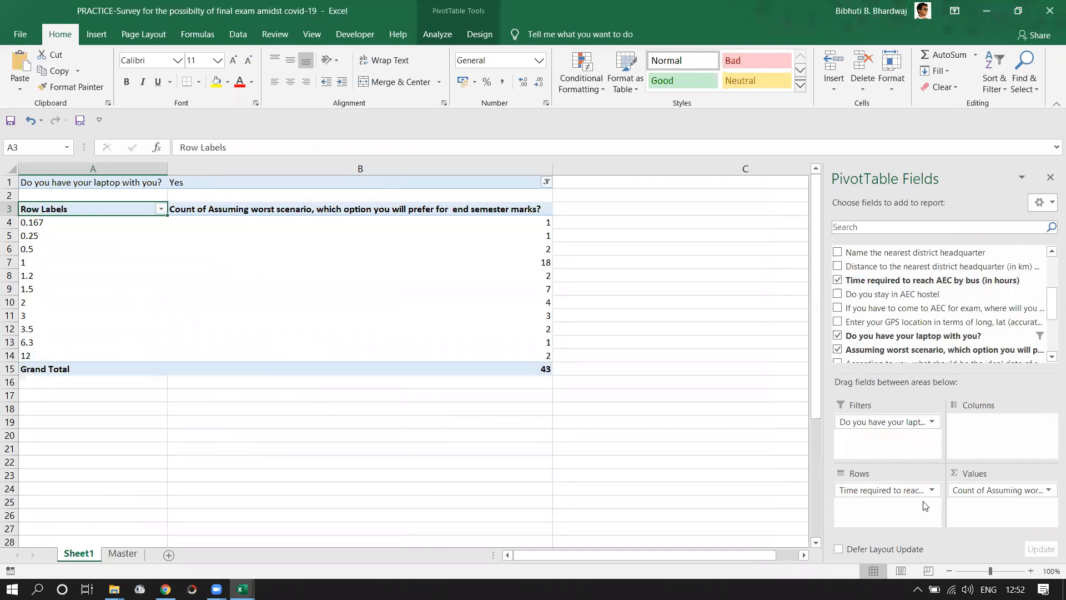
- Replace the values with "Time required to reach AEC by bus (in hours)" and the row field with "Do you stay in AEC hostel"
left_click_drag(891, 287, 939, 297)
scroll(905, 316, "up", 2)
scroll(906, 315, "up", 1)
scroll(894, 310, "down", 2)
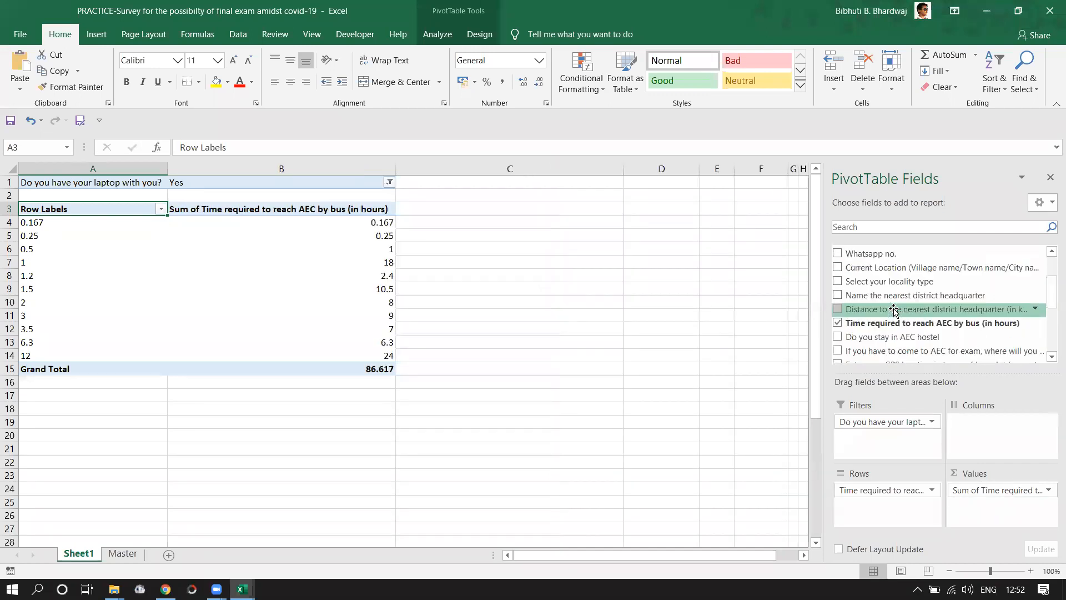
scroll(895, 316, "down", 1)
left_click_drag(896, 305, 911, 345)
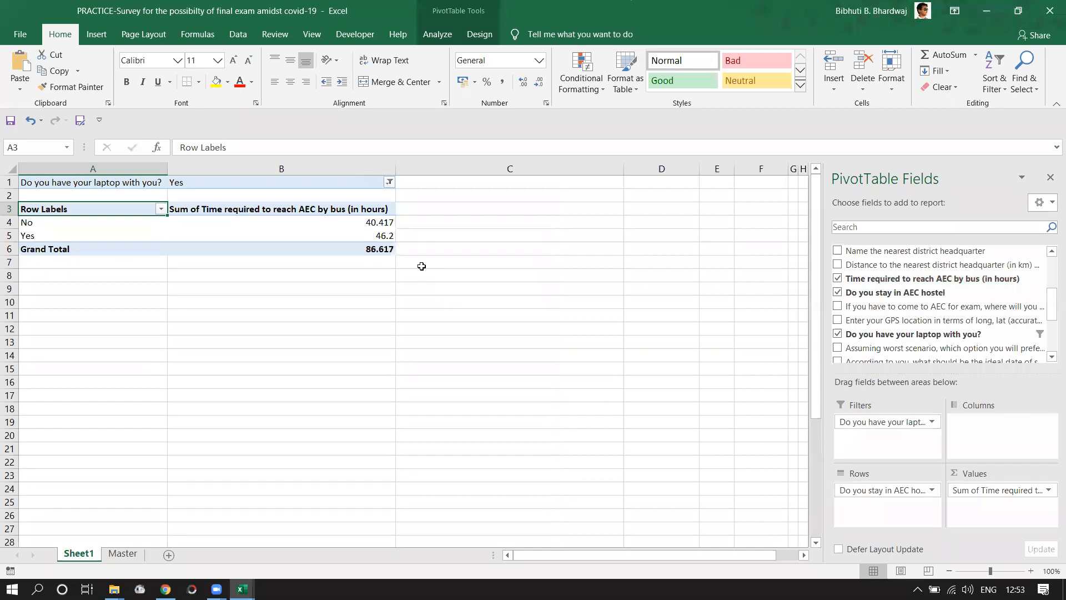
- Compare the summed bus travel times of the No and Yes hostel rows
left_click(344, 224)
left_click_drag(354, 226, 359, 240)
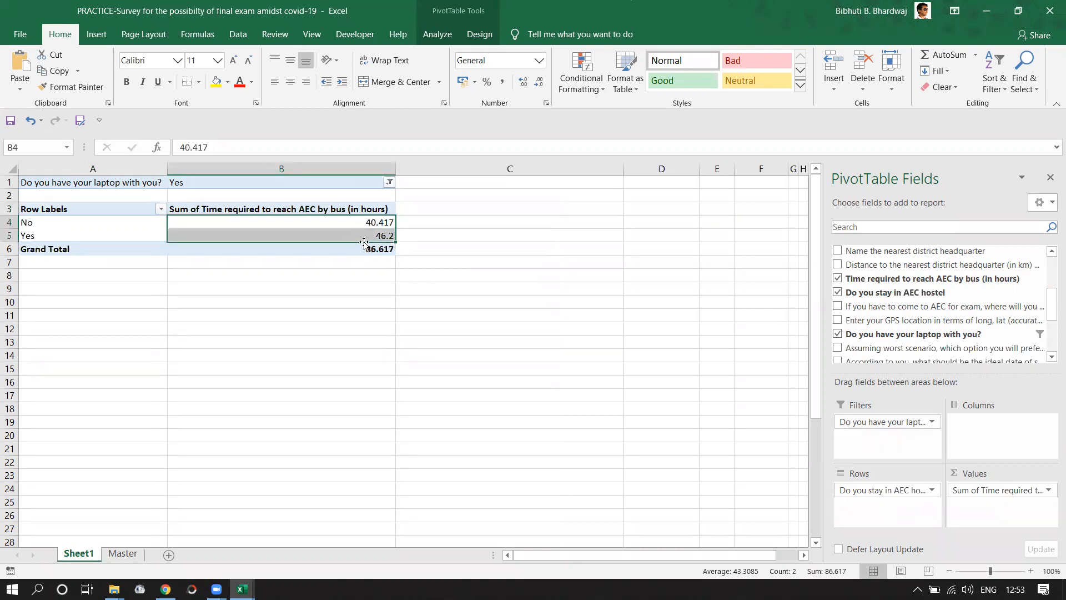
left_click(360, 226)
key("Down")
left_click(361, 225)
left_click(365, 237)
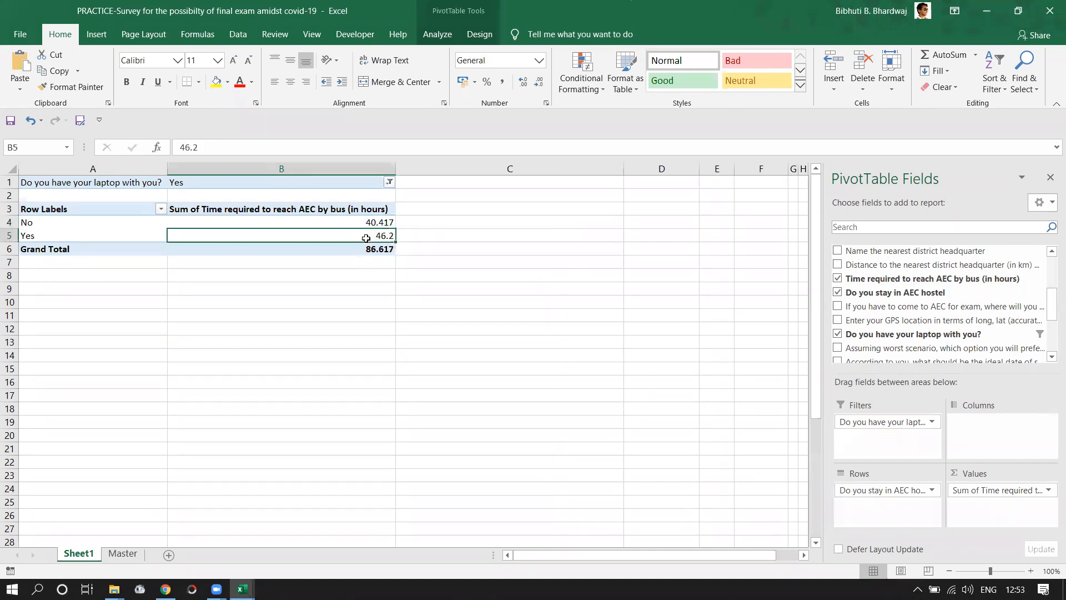
- Change the bus travel time value field to summarize by Average
left_click(1039, 492)
left_click(1017, 479)
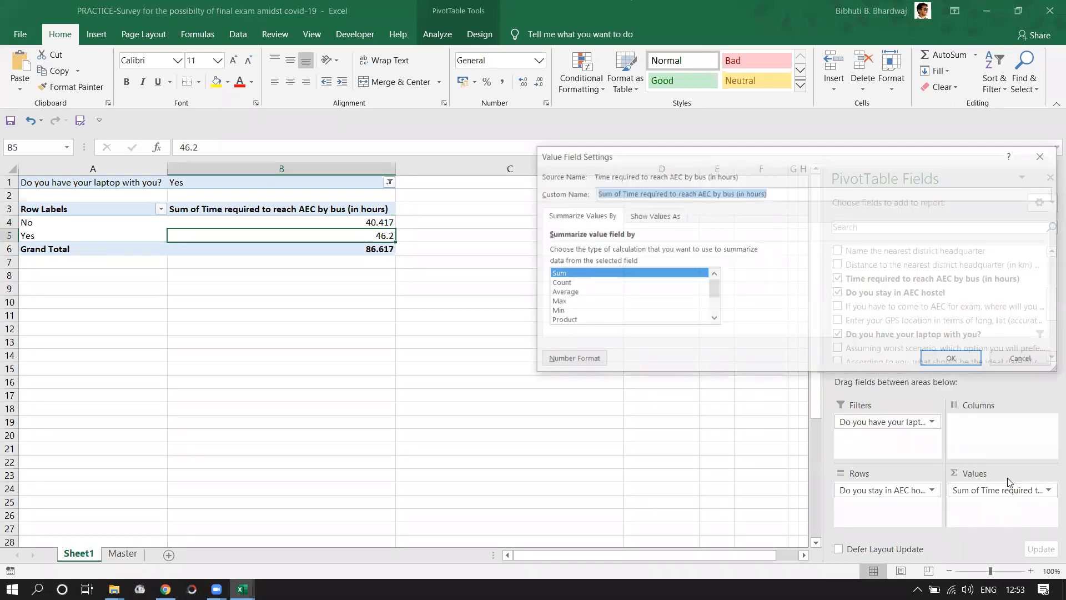
left_click(563, 293)
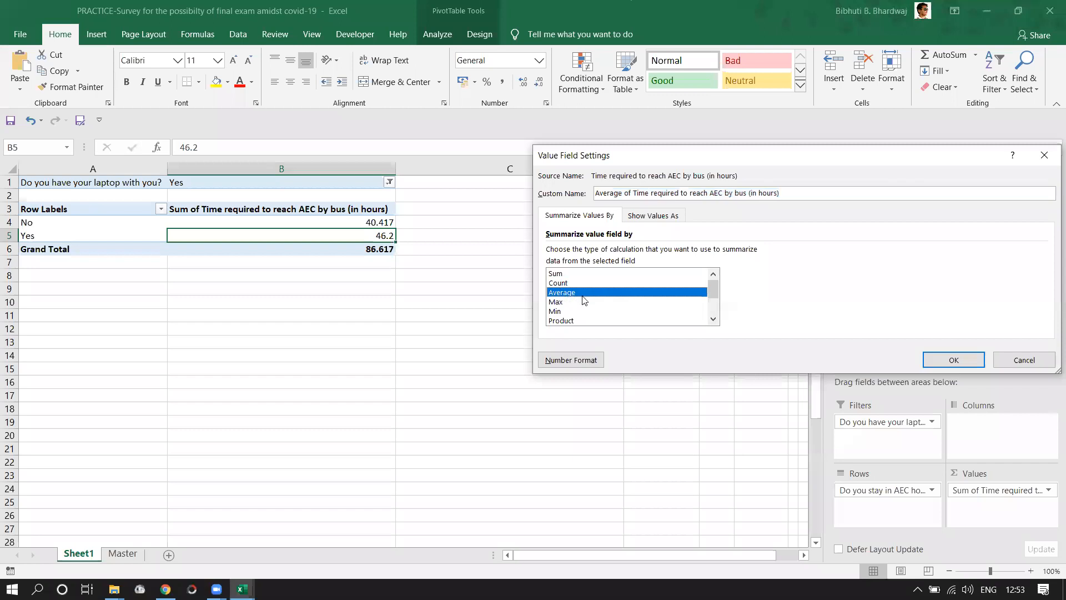
left_click(959, 364)
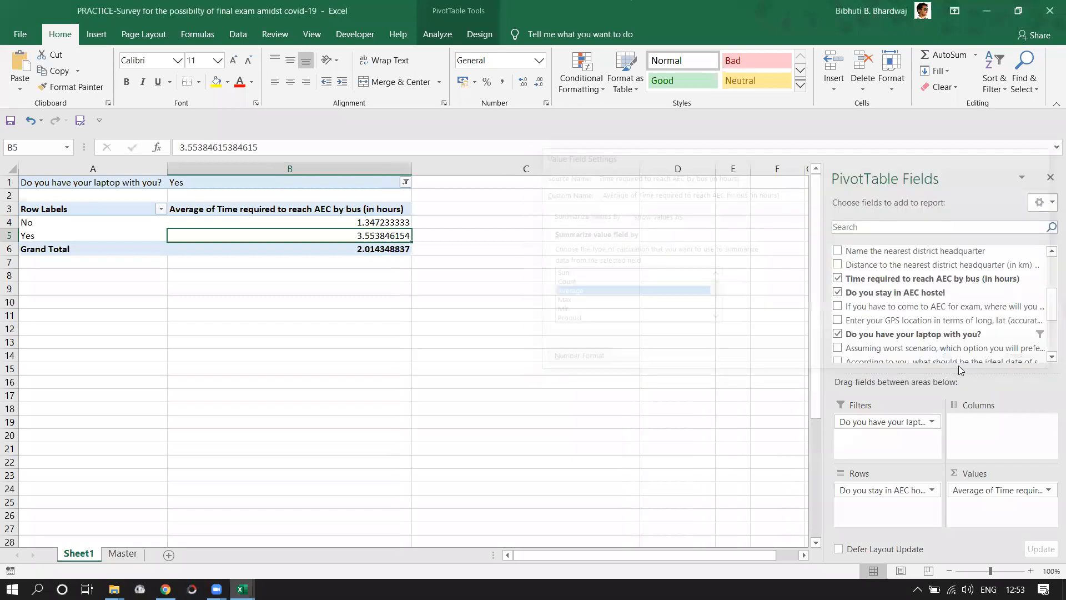
- Change the bus travel time value field to summarize by Max, and deselect the PivotTable
left_click(1029, 491)
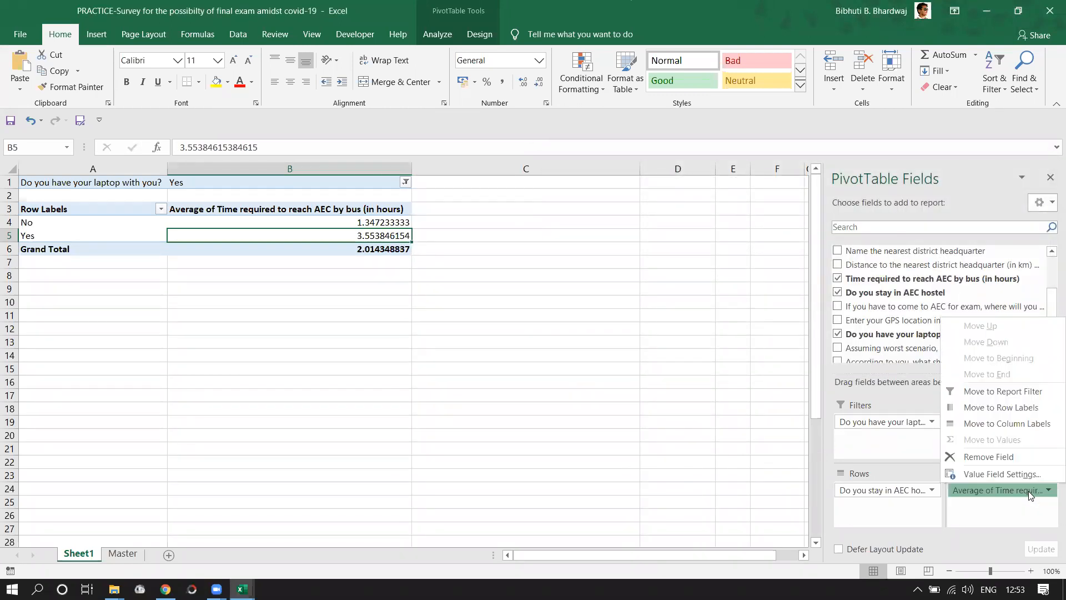
left_click(995, 478)
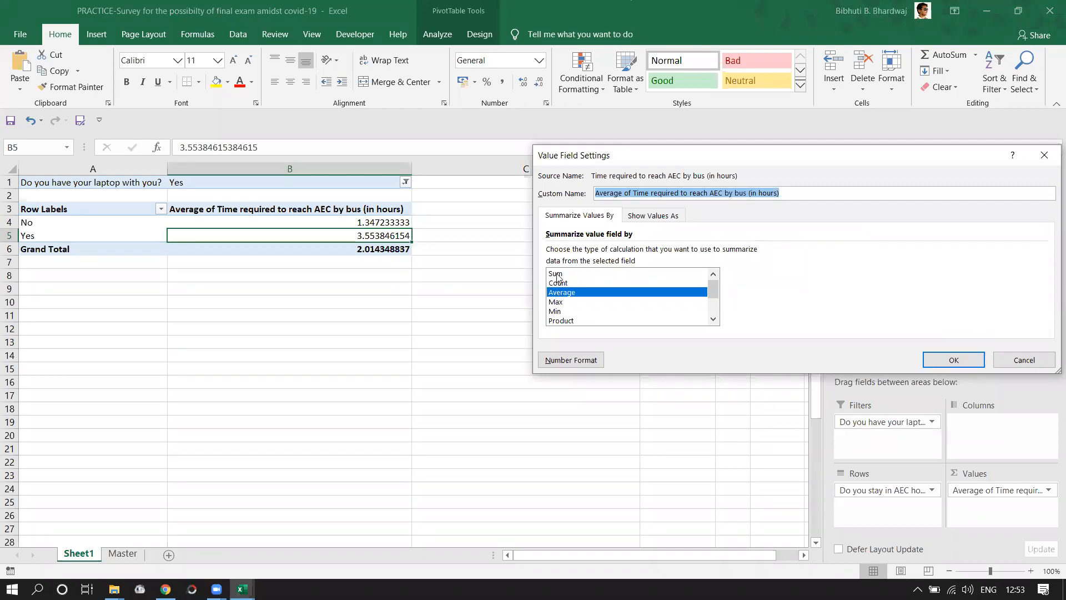
left_click(559, 302)
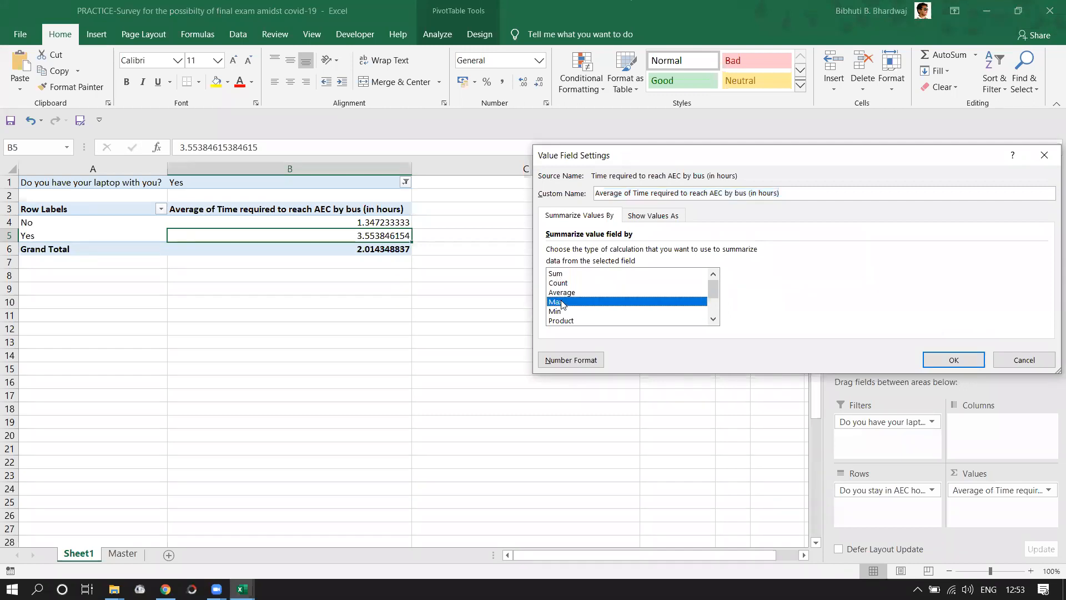
left_click(931, 361)
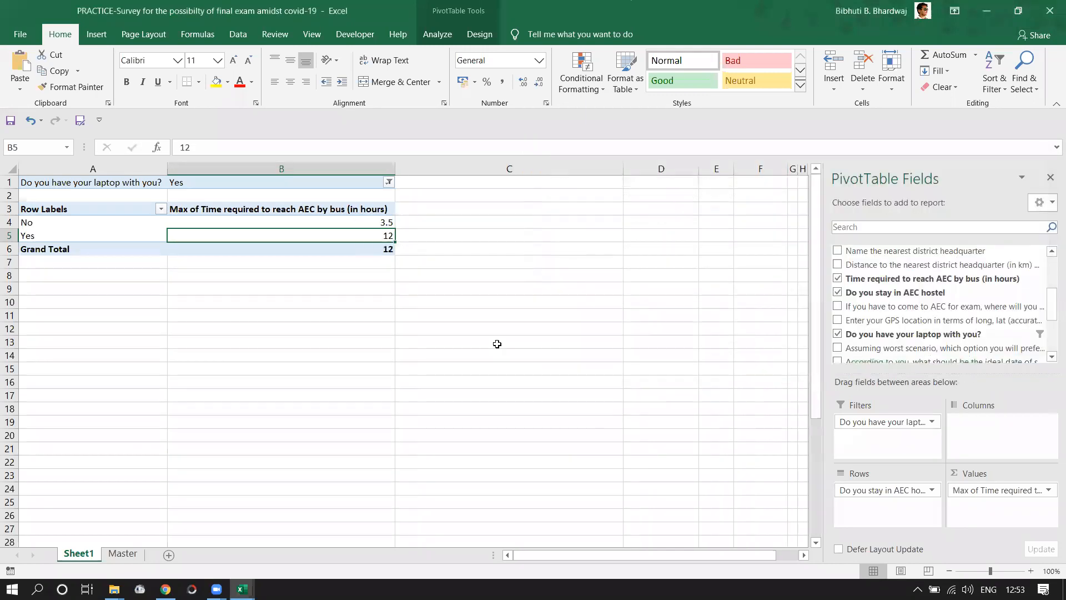
left_click(466, 328)
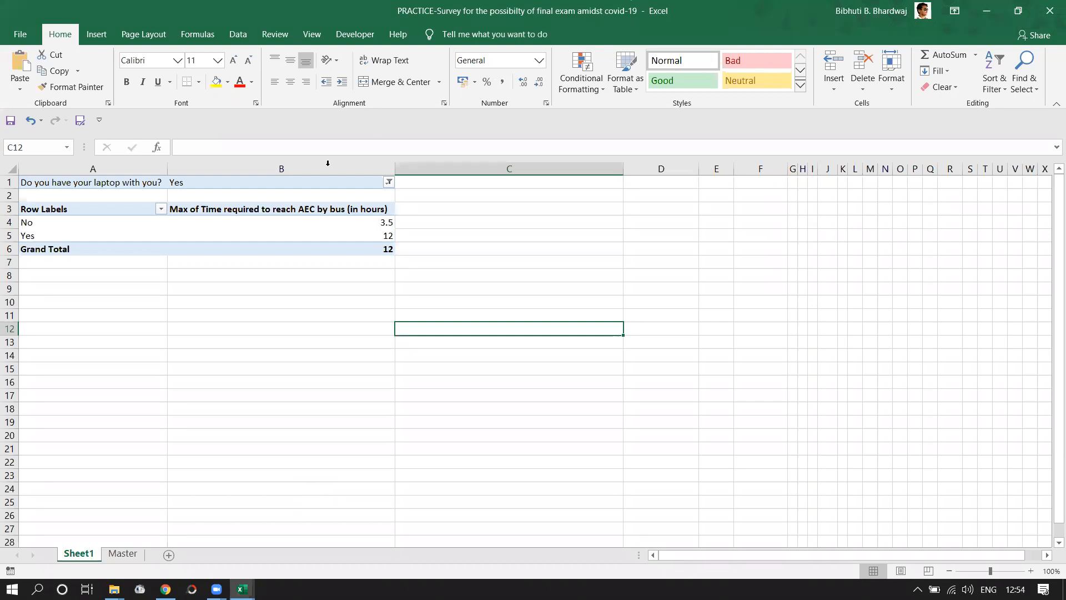
- Select cells A1 to B18, including the PivotTable and the empty rows beneath it, and look over the sheet
left_click(478, 221)
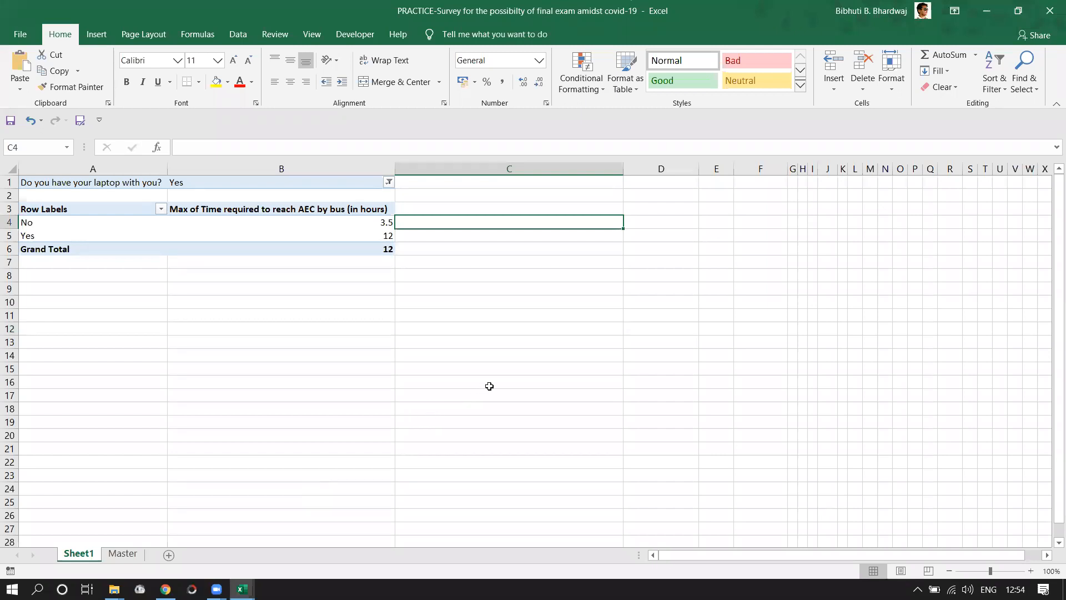
left_click(278, 355)
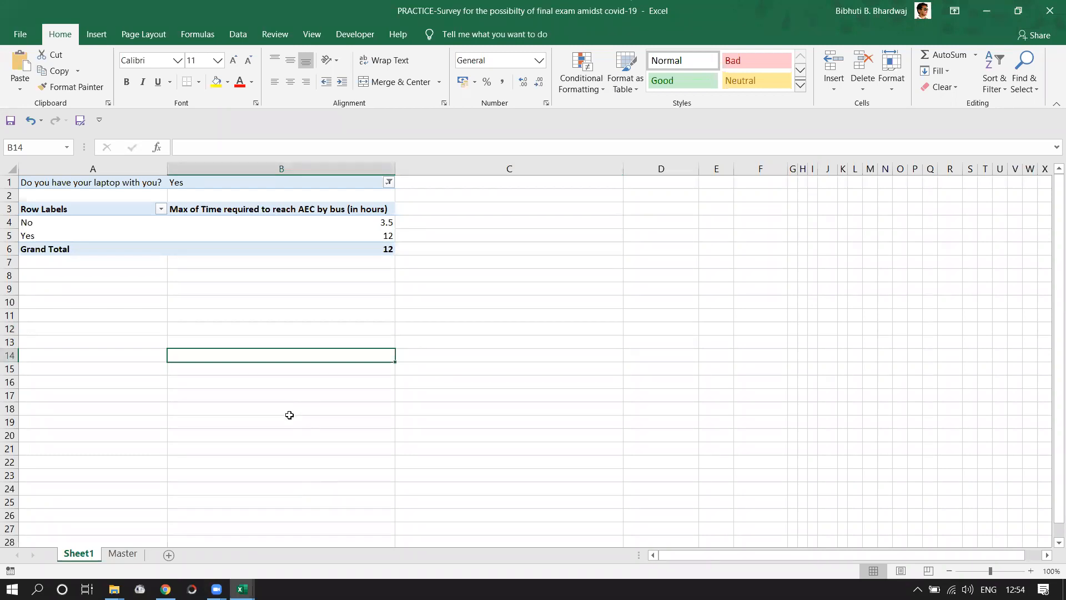
left_click_drag(100, 182, 294, 415)
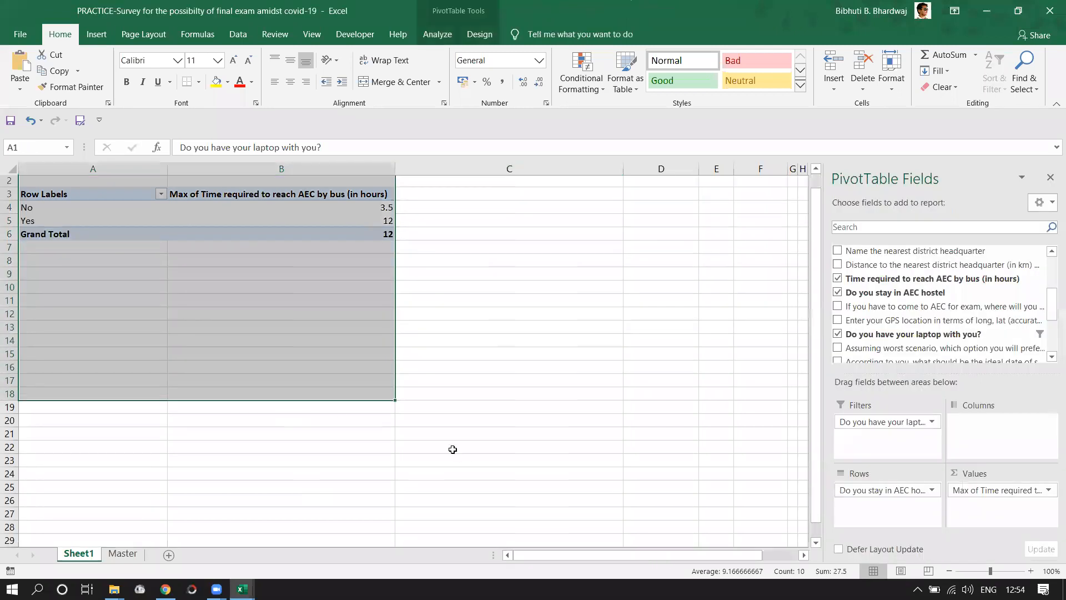
scroll(64, 483, "down", 6)
scroll(190, 465, "up", 6)
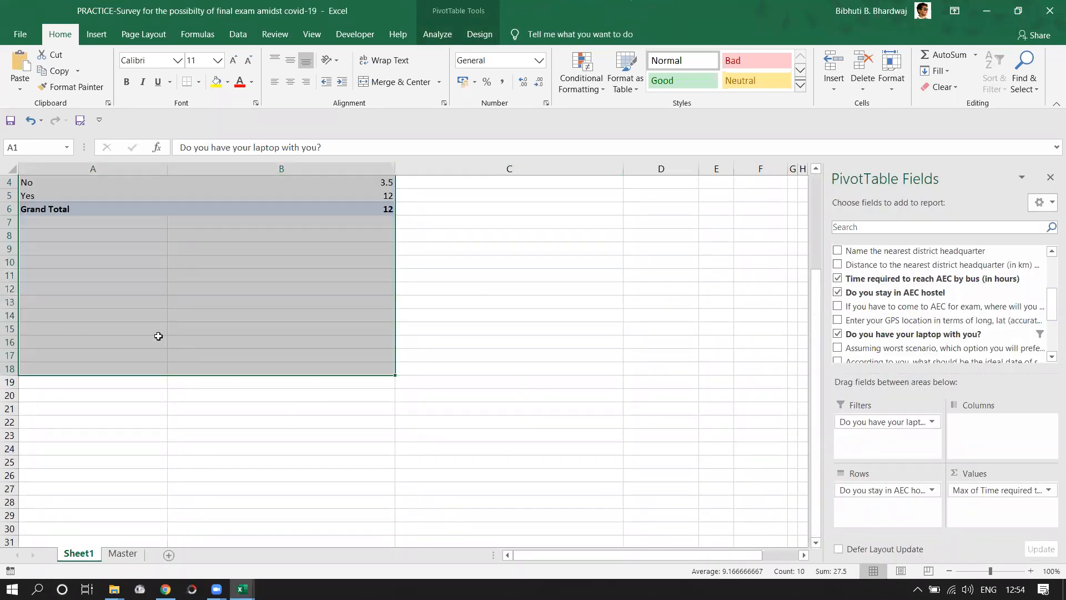
- Switch to the Master worksheet holding the survey data
left_click(123, 553)
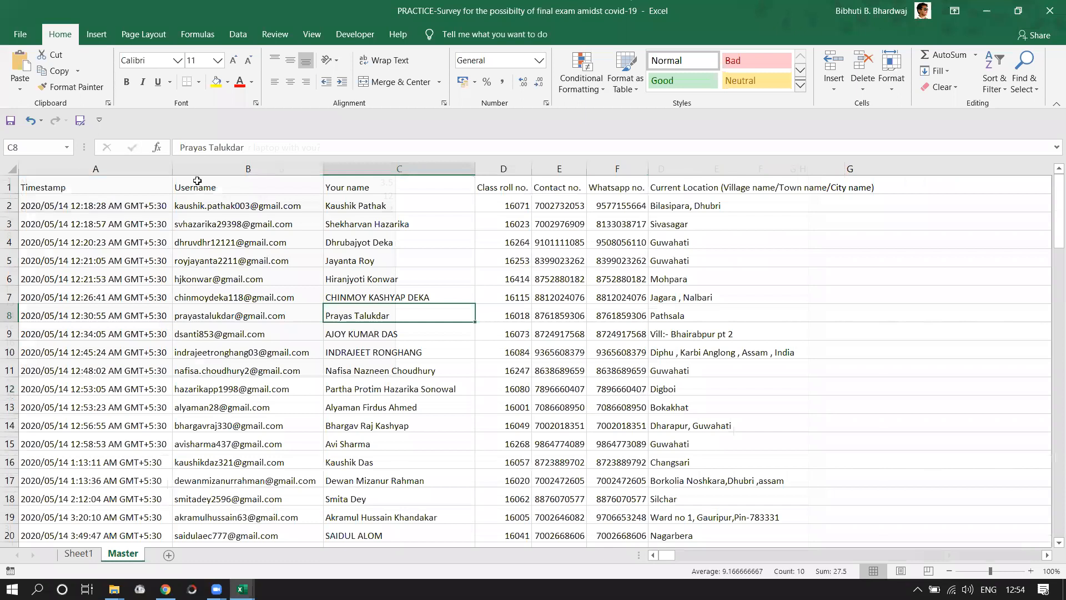
left_click(96, 34)
left_click(27, 74)
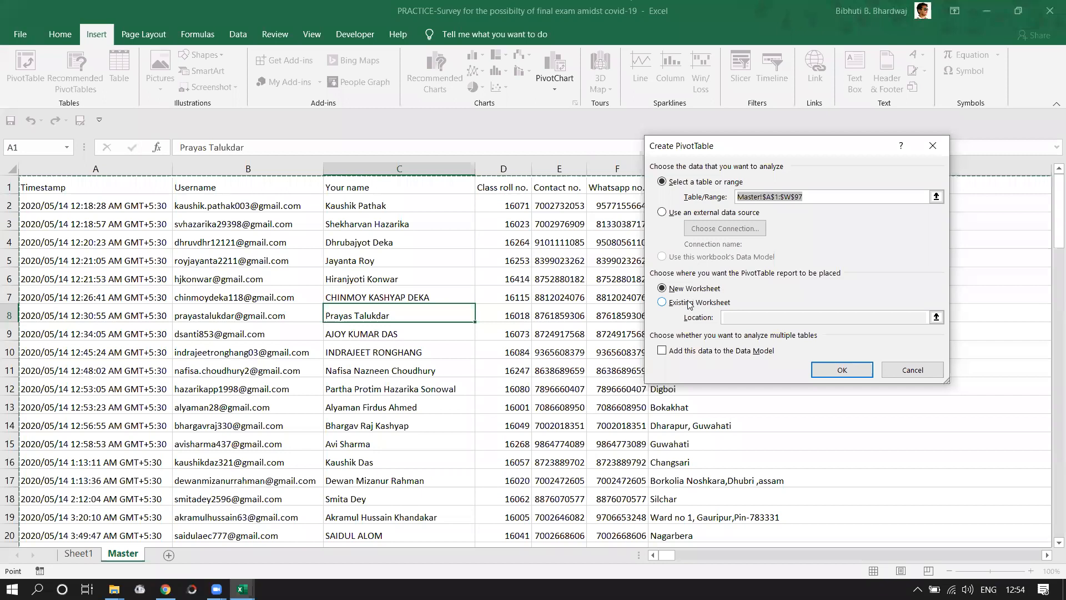
left_click(703, 309)
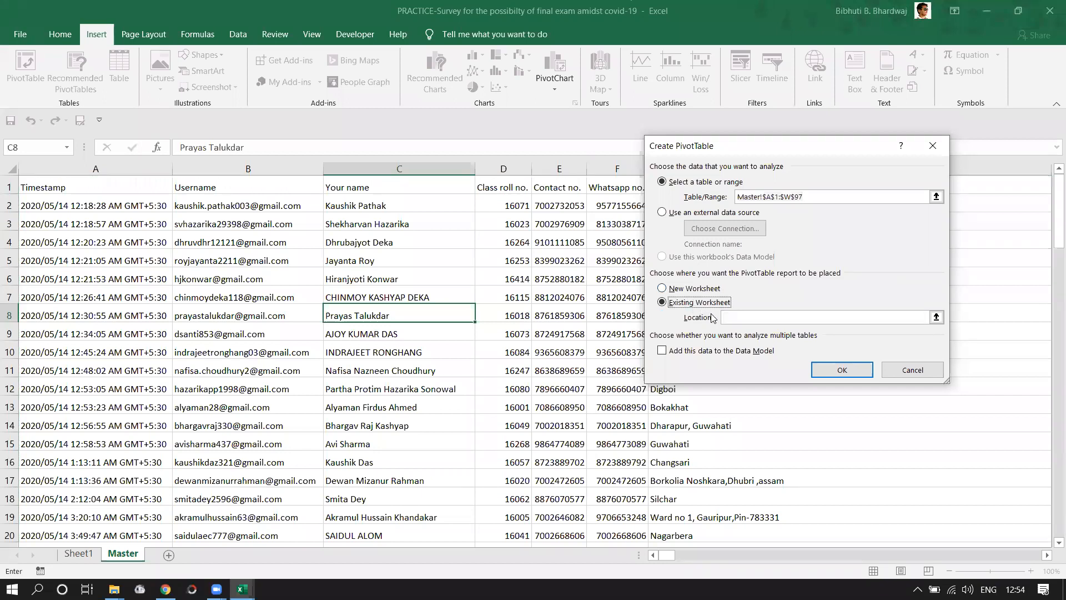
left_click(939, 198)
left_click_drag(248, 170, 549, 177)
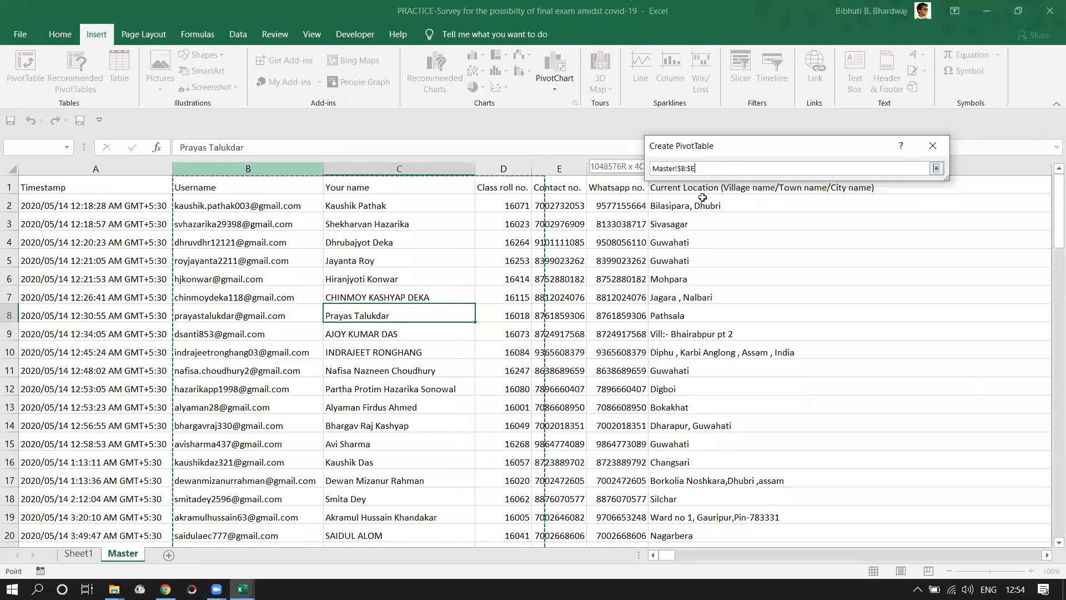
left_click(936, 169)
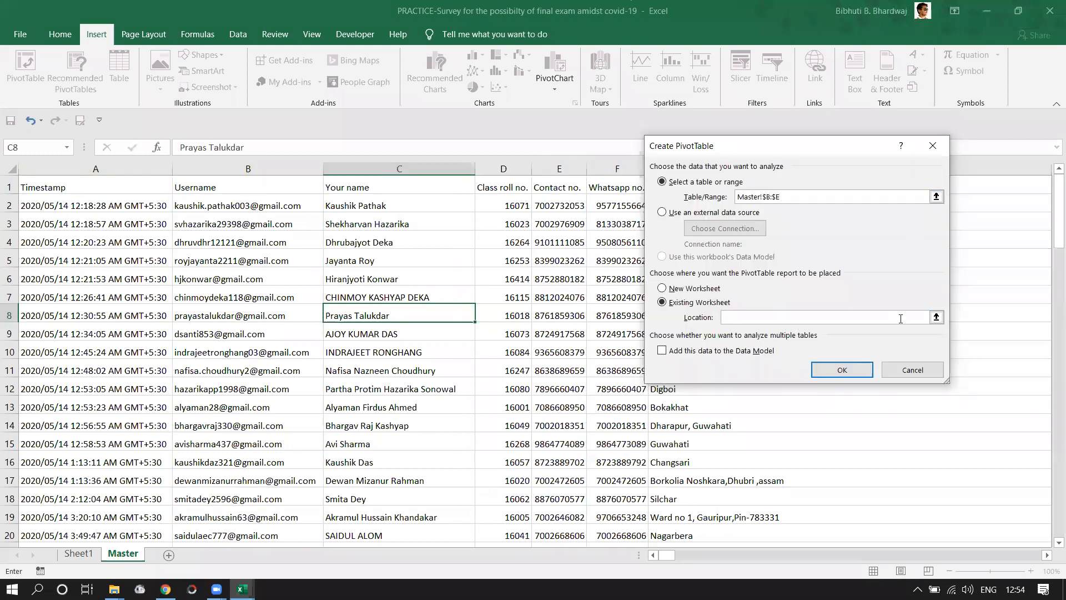
left_click(937, 317)
scroll(605, 367, "down", 11)
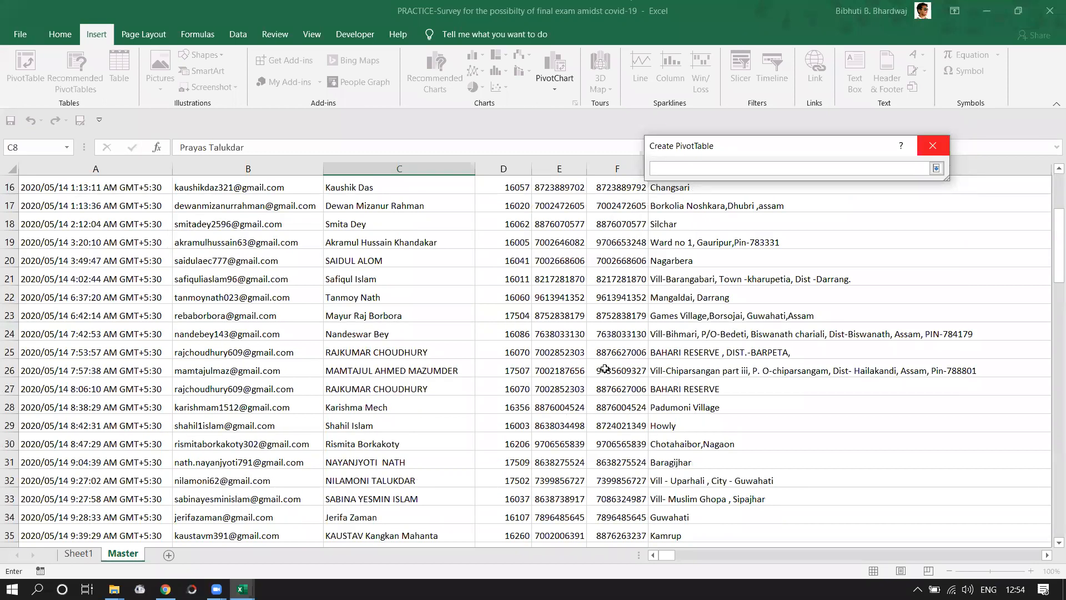
scroll(678, 358, "down", 5)
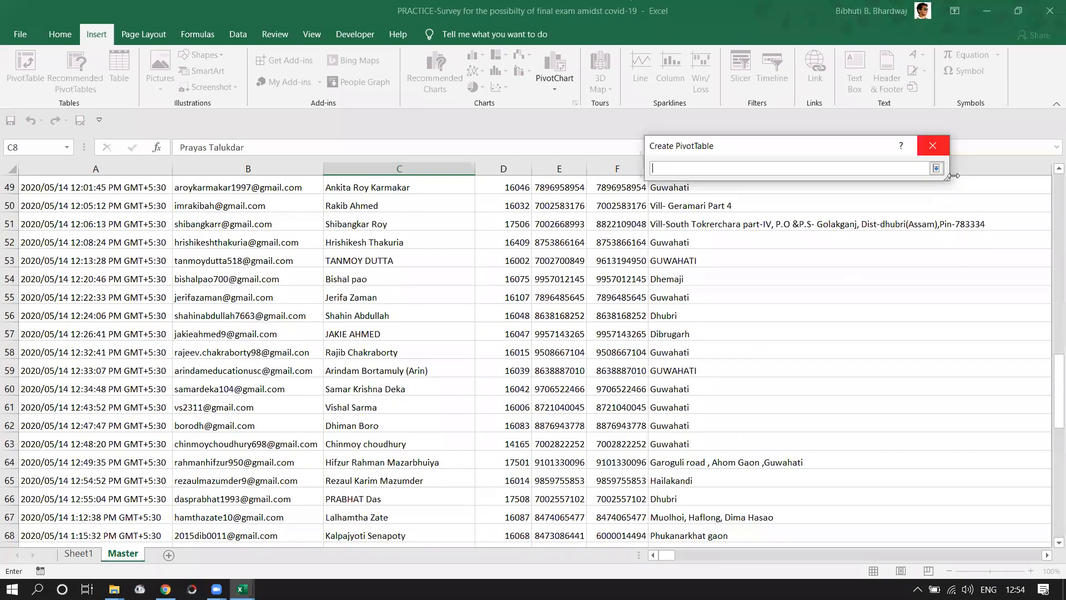
key("Return")
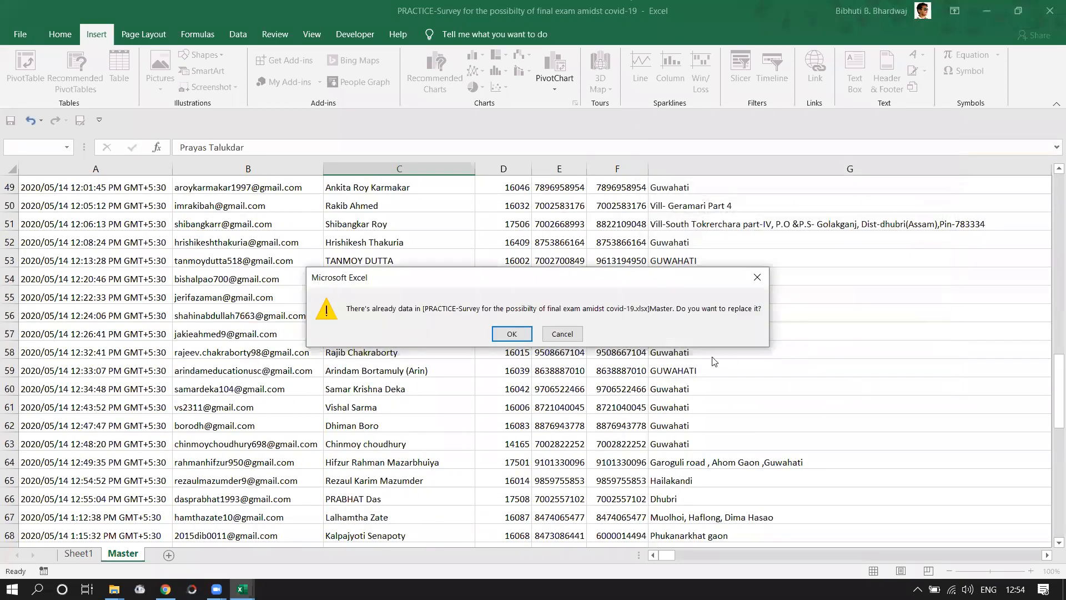
left_click(580, 337)
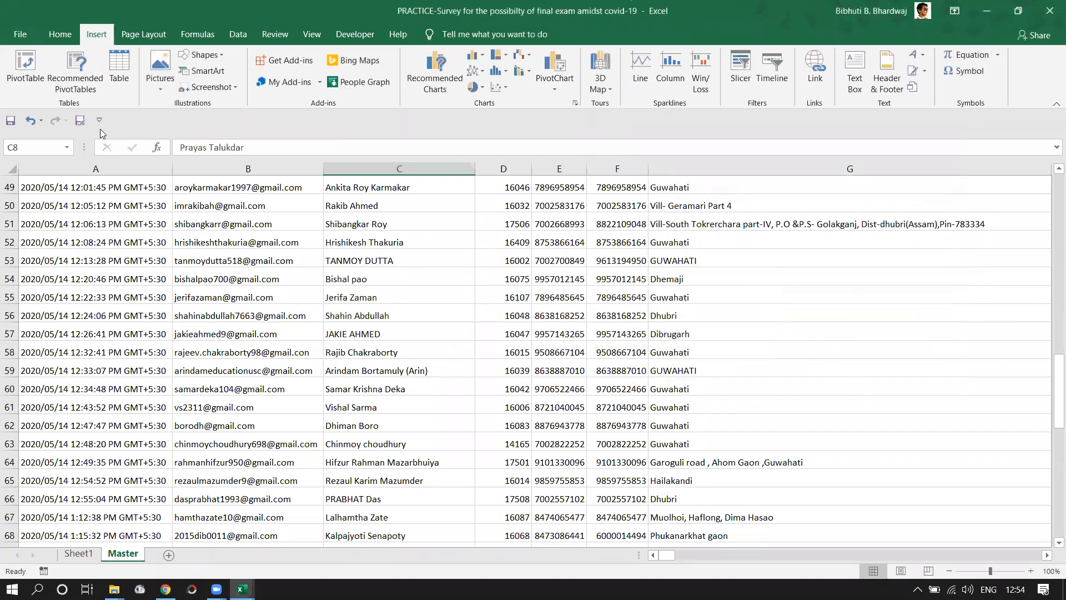
- Create a PivotTable from Master range A1:W97, placed on the existing Master worksheet at cell C110
left_click(25, 72)
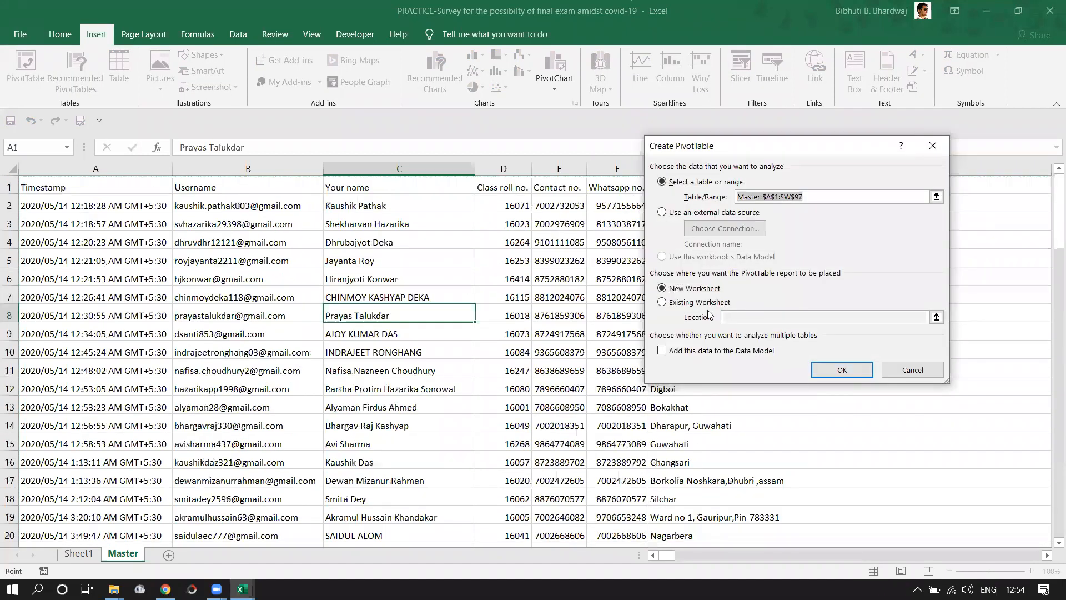
left_click(703, 305)
left_click(936, 317)
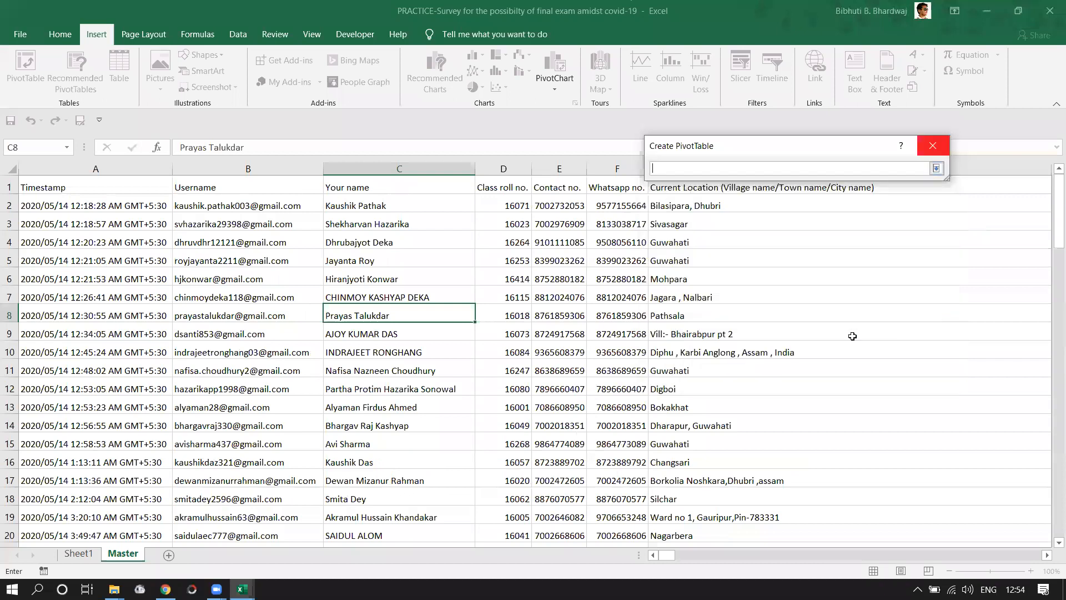
scroll(372, 437, "down", 20)
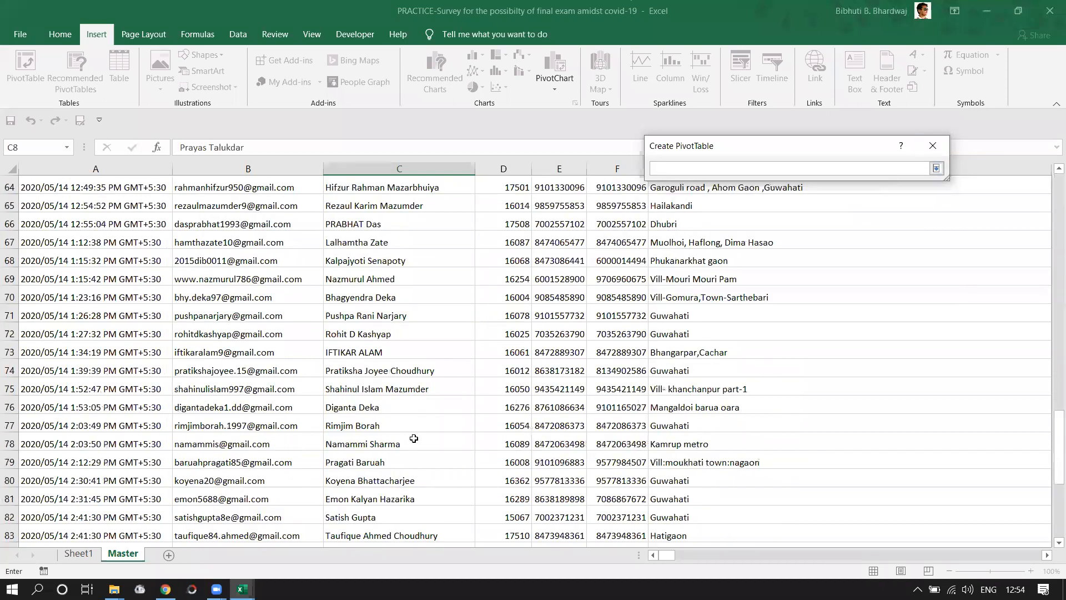
scroll(414, 438, "down", 13)
left_click(398, 315)
left_click(937, 169)
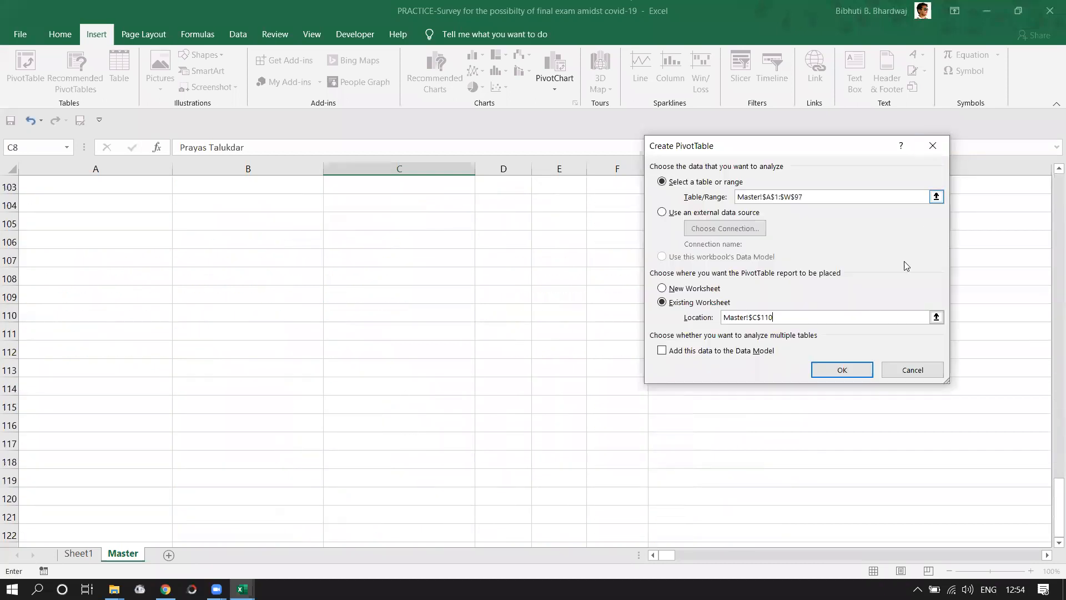
left_click(861, 376)
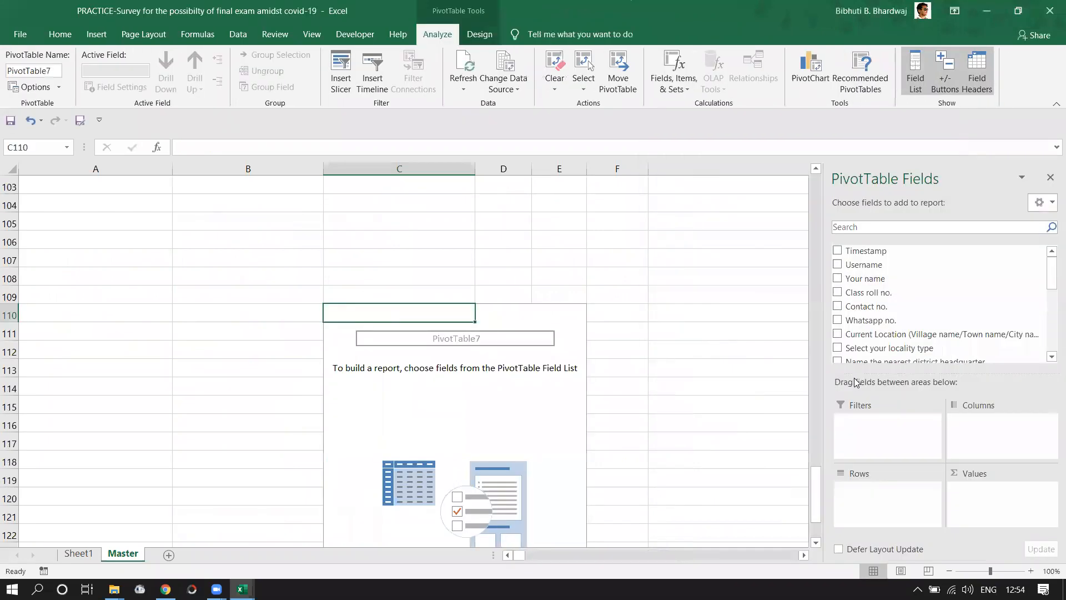
left_click(72, 314)
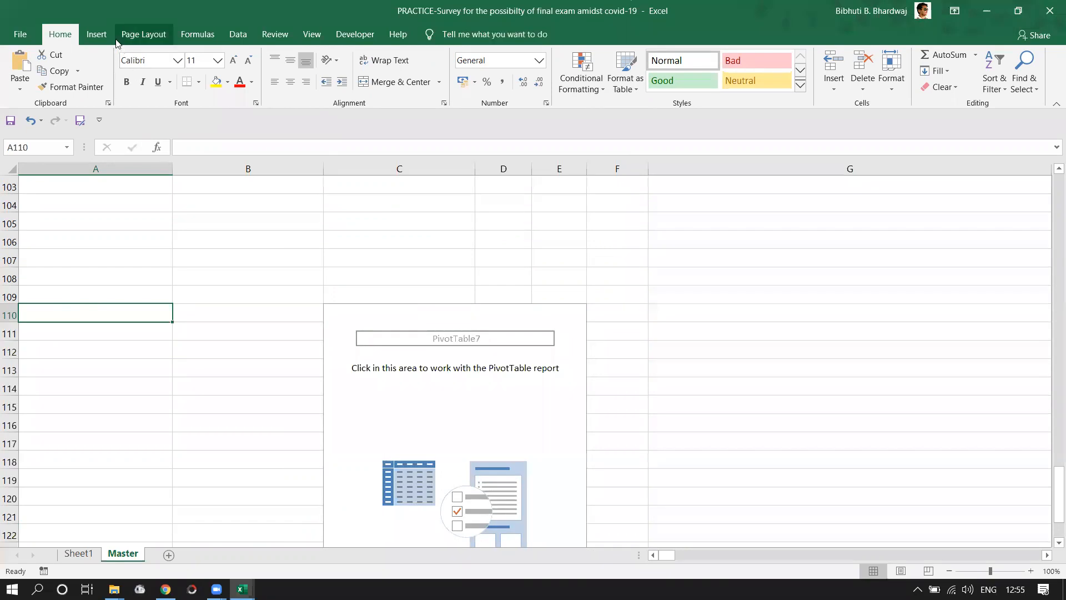
left_click(97, 34)
left_click(25, 70)
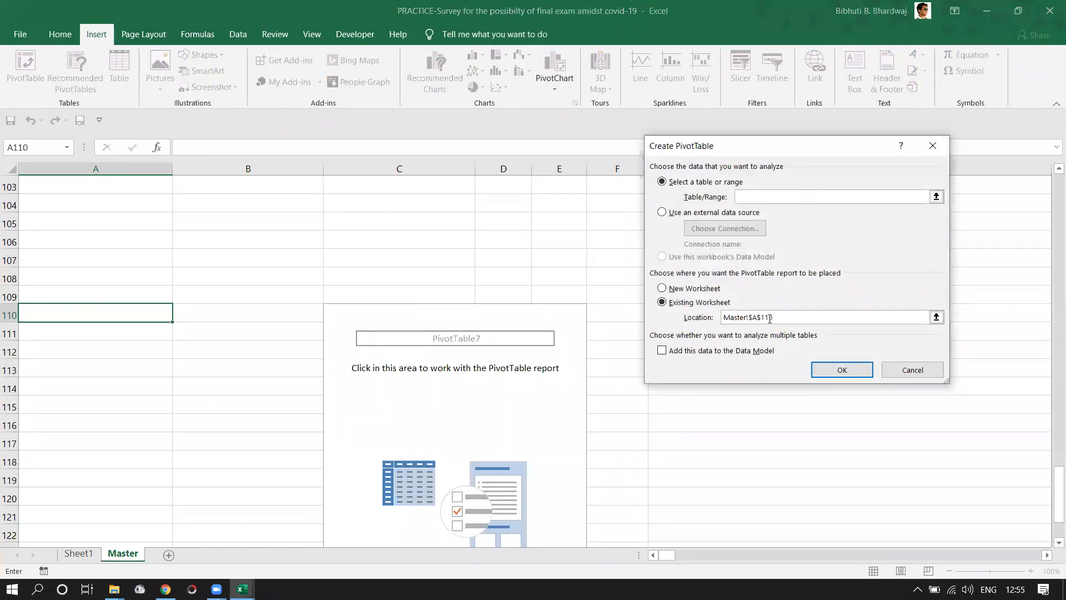
left_click(936, 196)
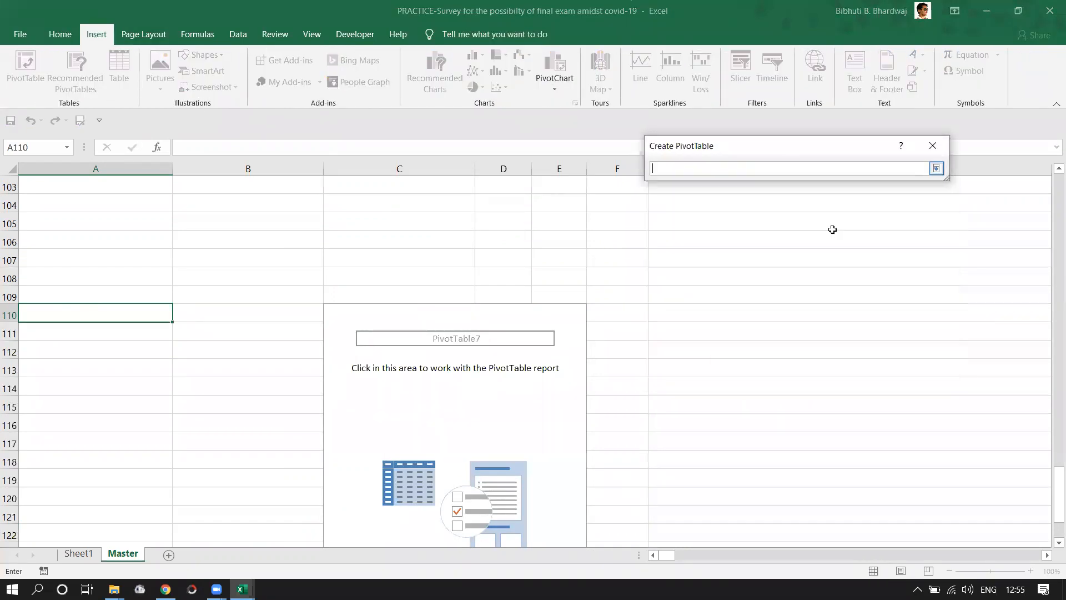
scroll(422, 183, "up", 20)
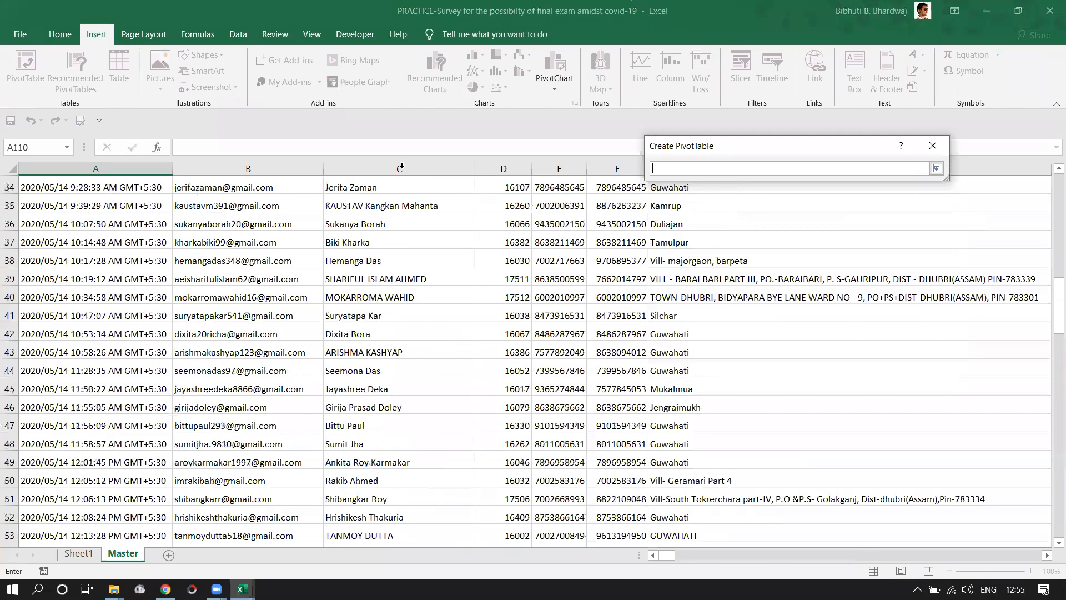
left_click(401, 168)
scroll(553, 183, "up", 11)
left_click(937, 168)
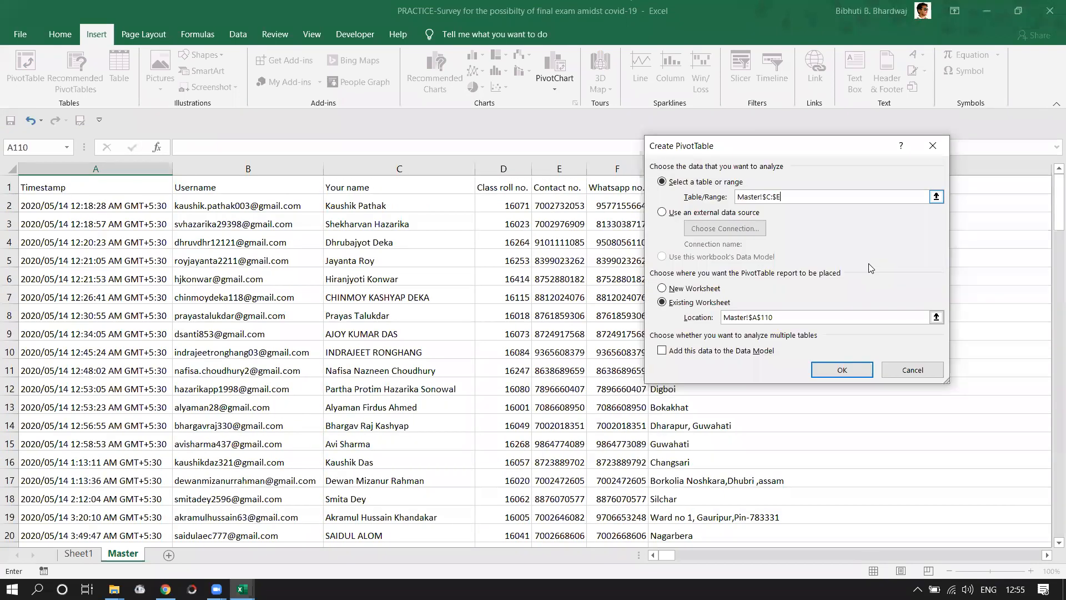
scroll(487, 361, "down", 20)
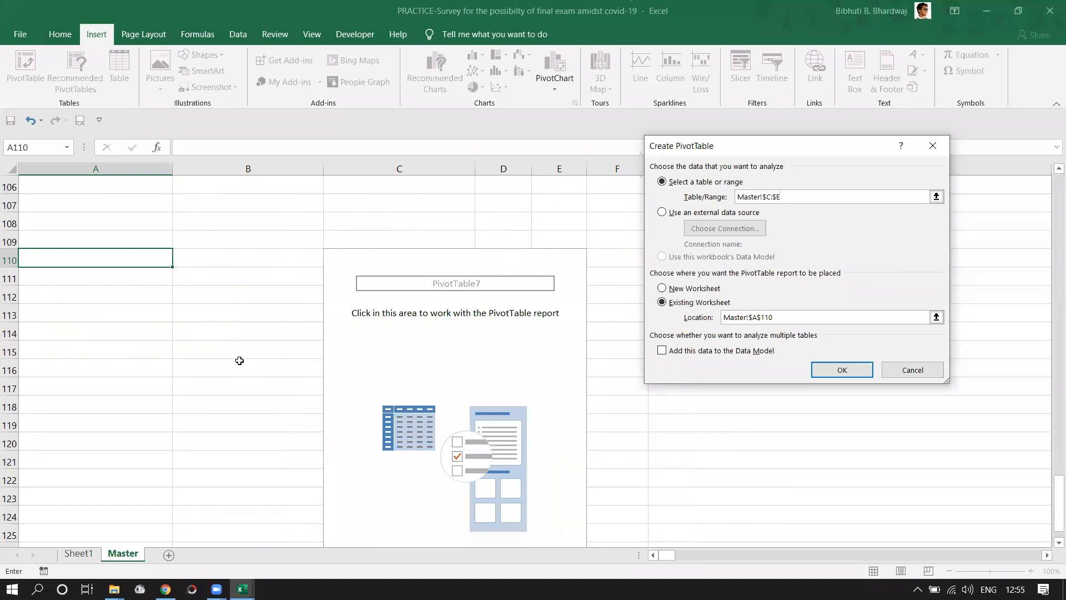
left_click(144, 258)
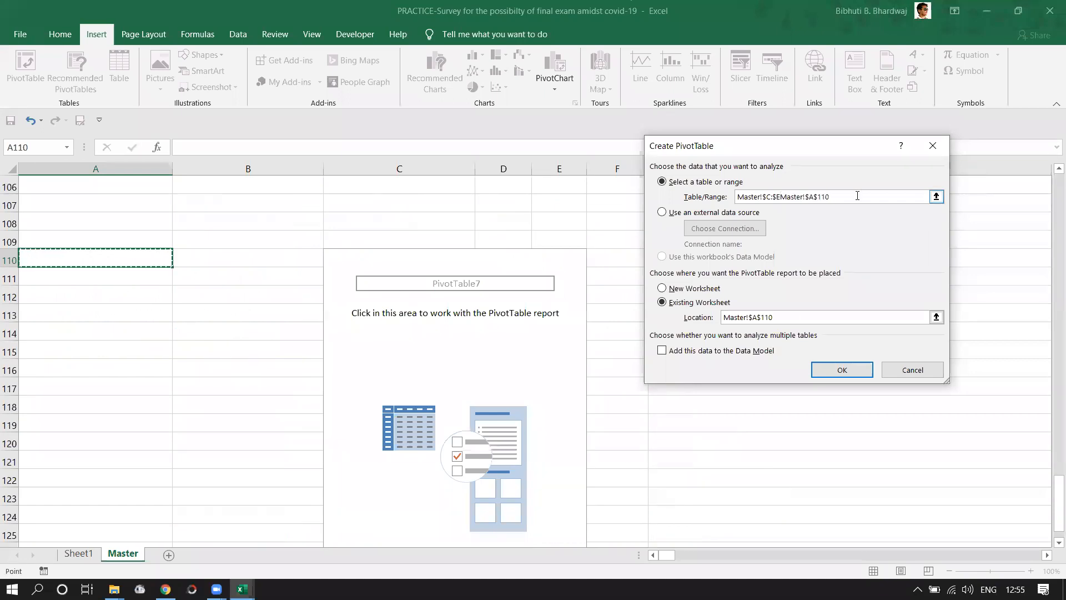
left_click(913, 370)
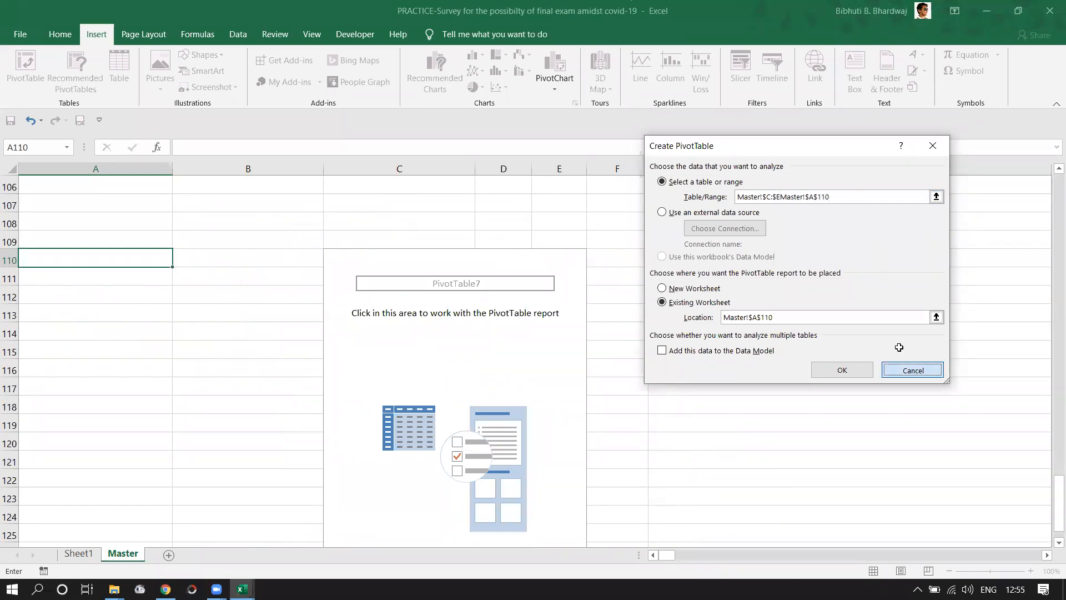
- Try to create a PivotTable from Master columns B to C at cell A110 of the same worksheet
left_click(25, 67)
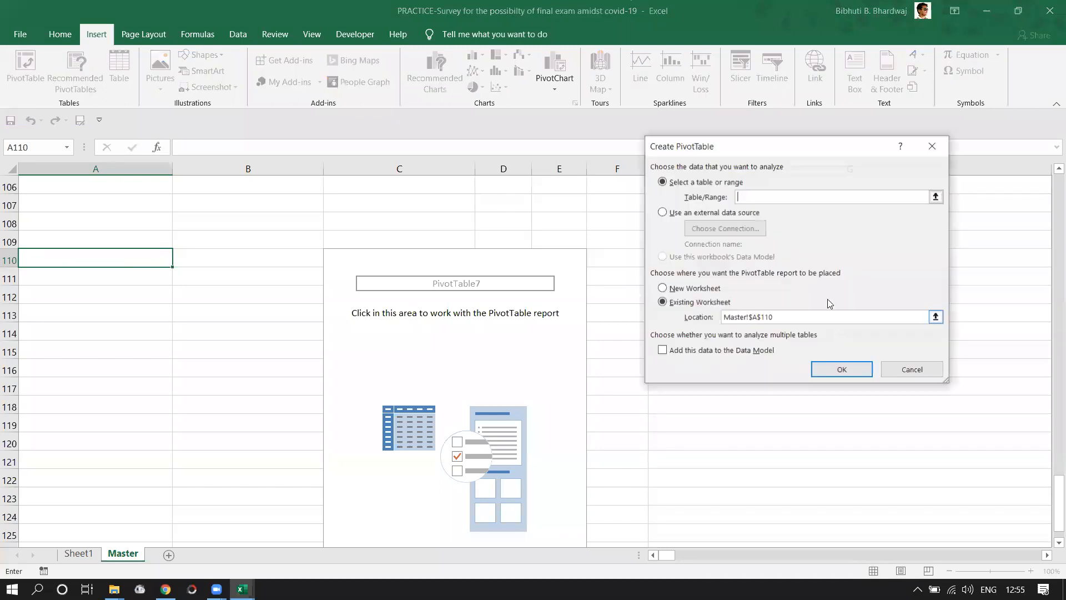
left_click_drag(282, 167, 424, 166)
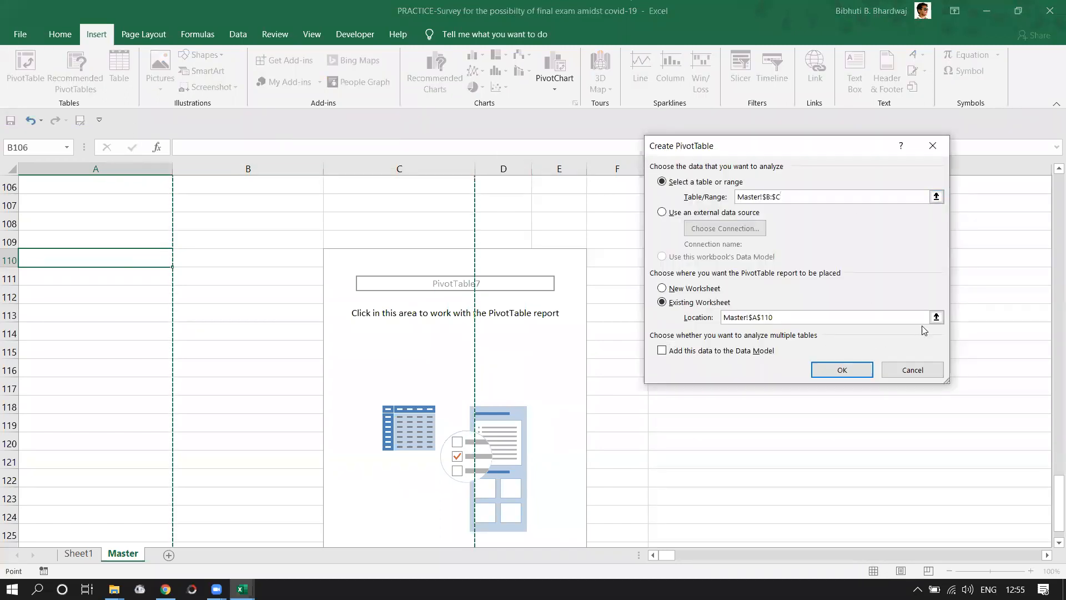
left_click(937, 317)
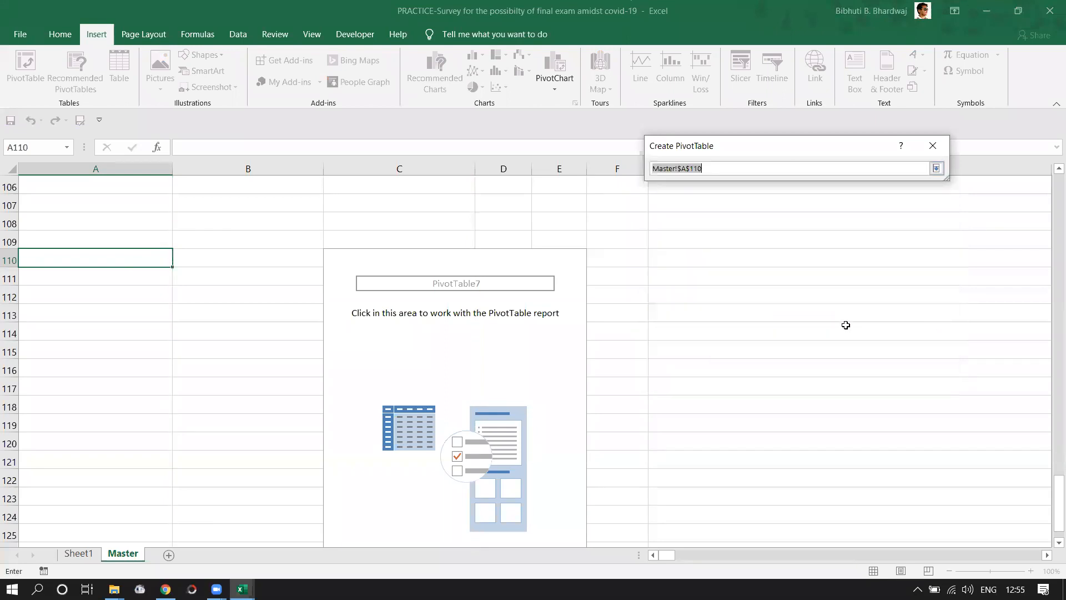
left_click(161, 264)
left_click(936, 169)
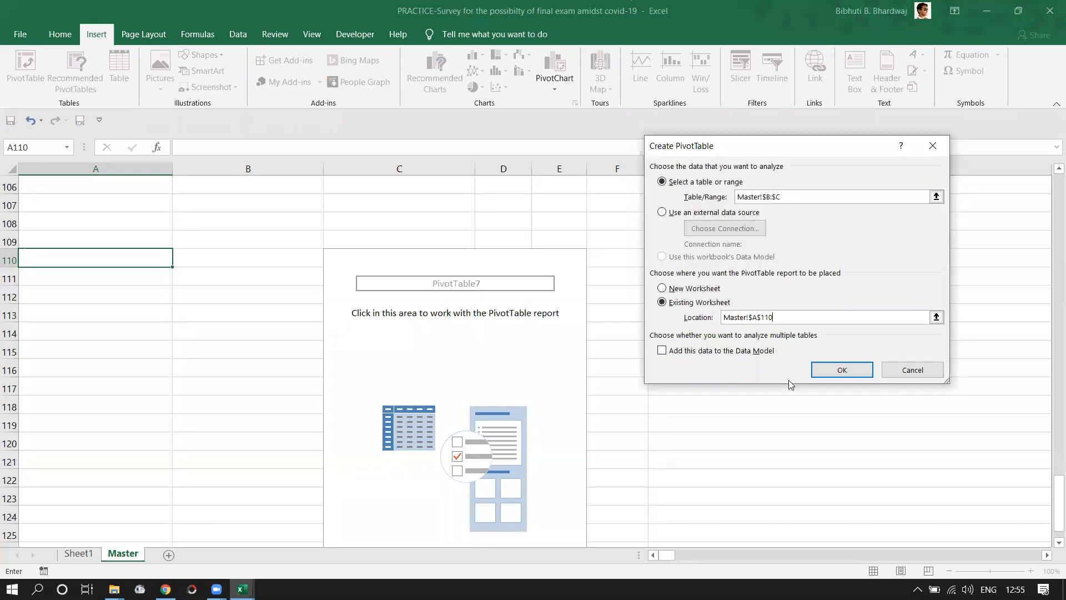
left_click(822, 369)
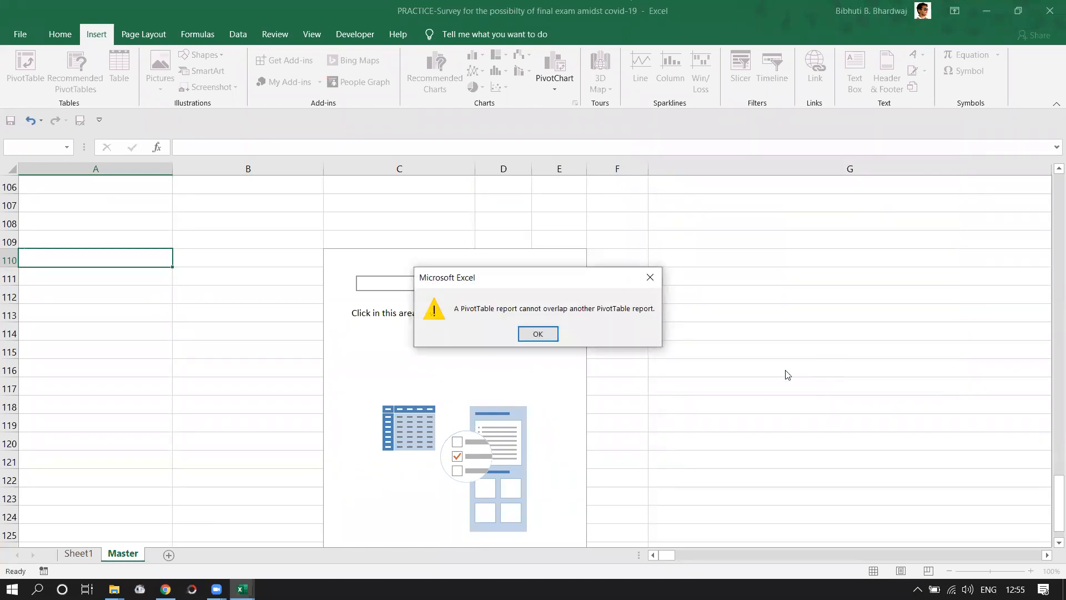
left_click(542, 334)
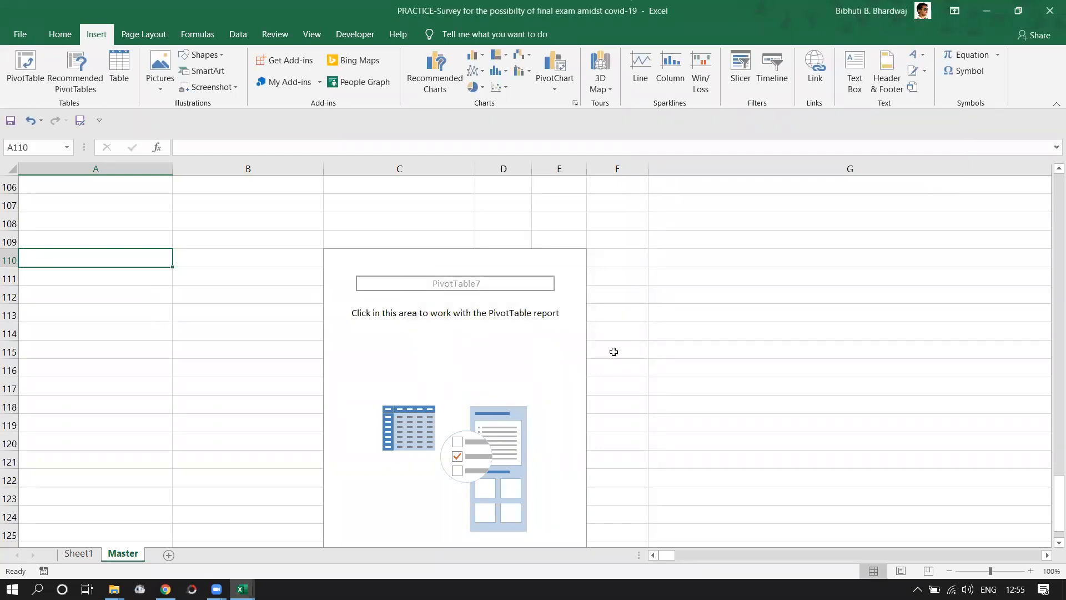
- Create a PivotTable from Master columns C to D, placed on the existing Master worksheet at cell B143
scroll(611, 356, "down", 10)
left_click(311, 309)
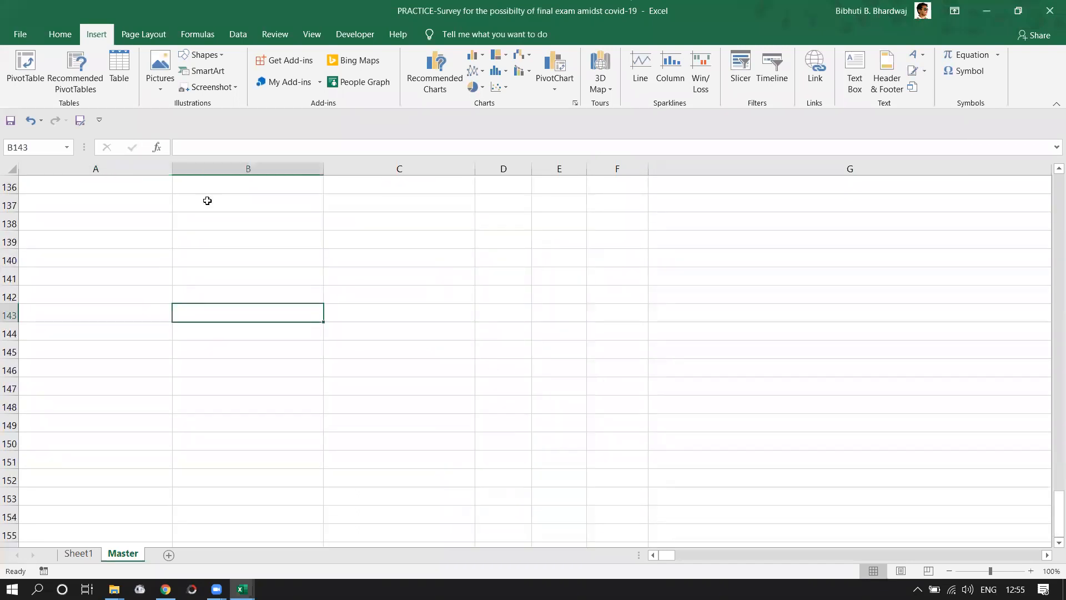
left_click(25, 66)
left_click_drag(344, 168, 522, 168)
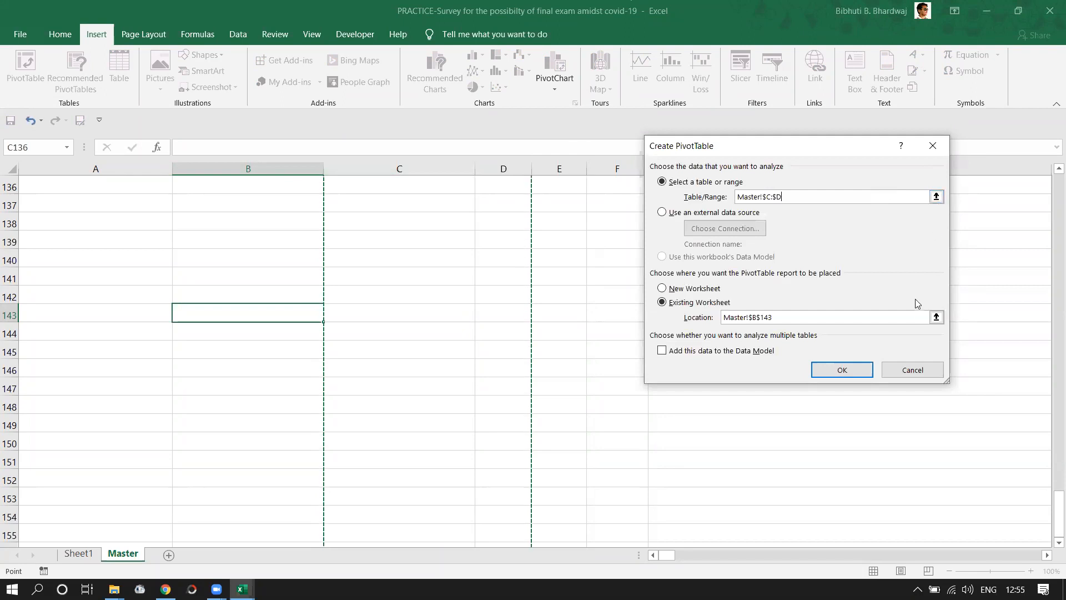
left_click(833, 372)
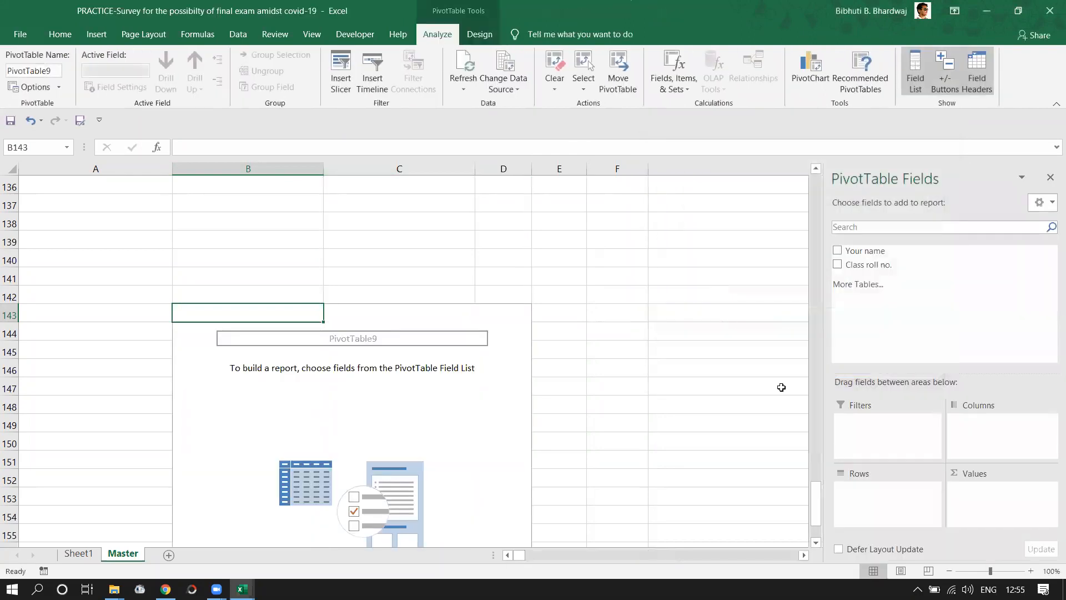
- Compare the available fields of the two empty PivotTables at C110 and B143 on the Master worksheet
scroll(600, 339, "up", 9)
scroll(496, 301, "down", 5)
scroll(461, 350, "up", 5)
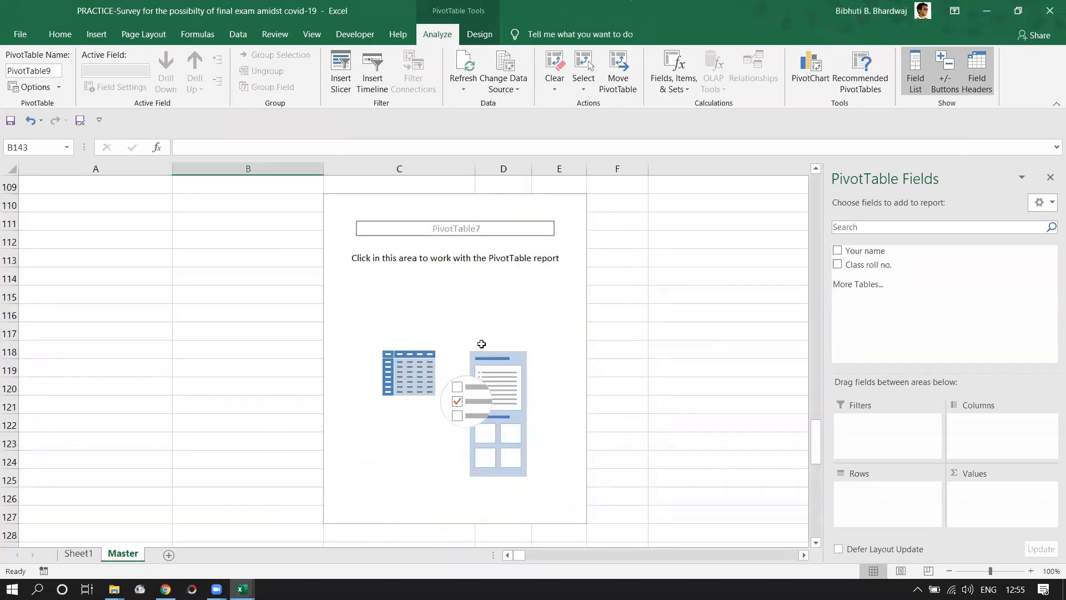
left_click(480, 236)
scroll(456, 374, "down", 9)
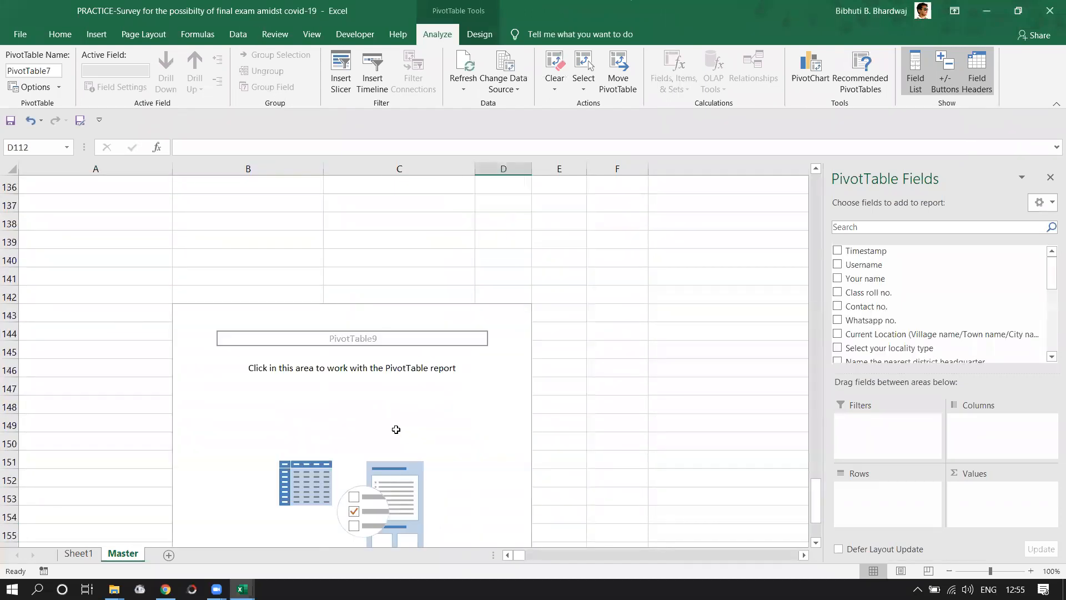
left_click(376, 338)
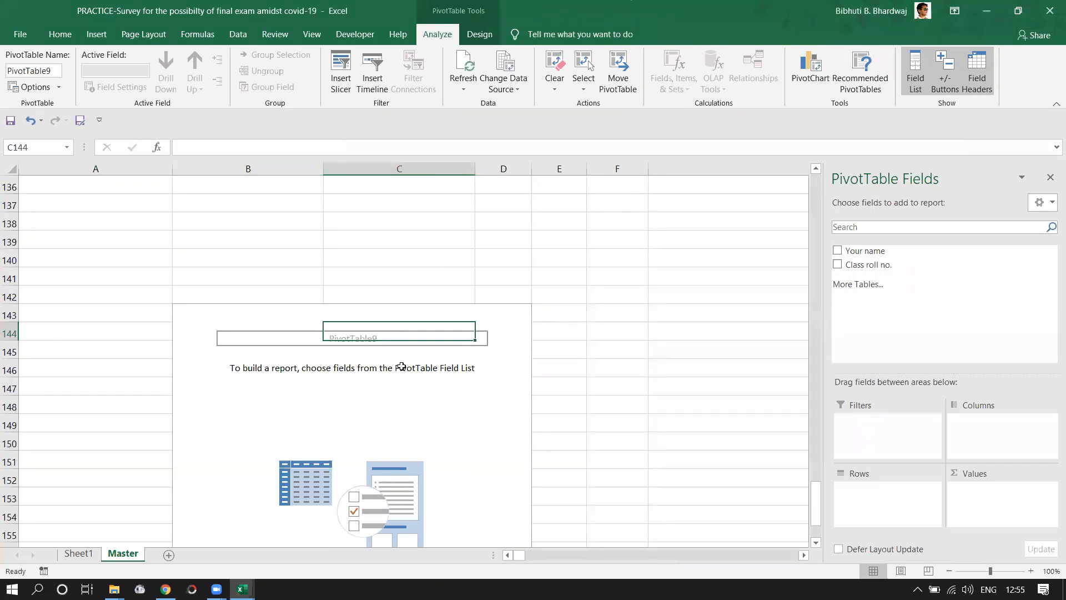
scroll(383, 434, "down", 3)
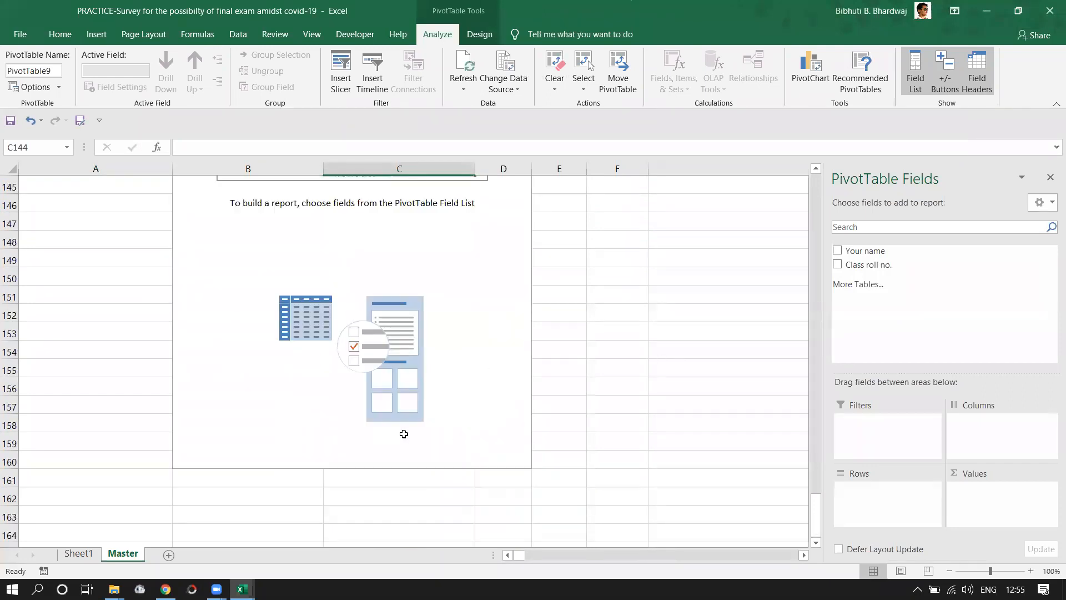
scroll(589, 470, "up", 12)
scroll(586, 483, "up", 1)
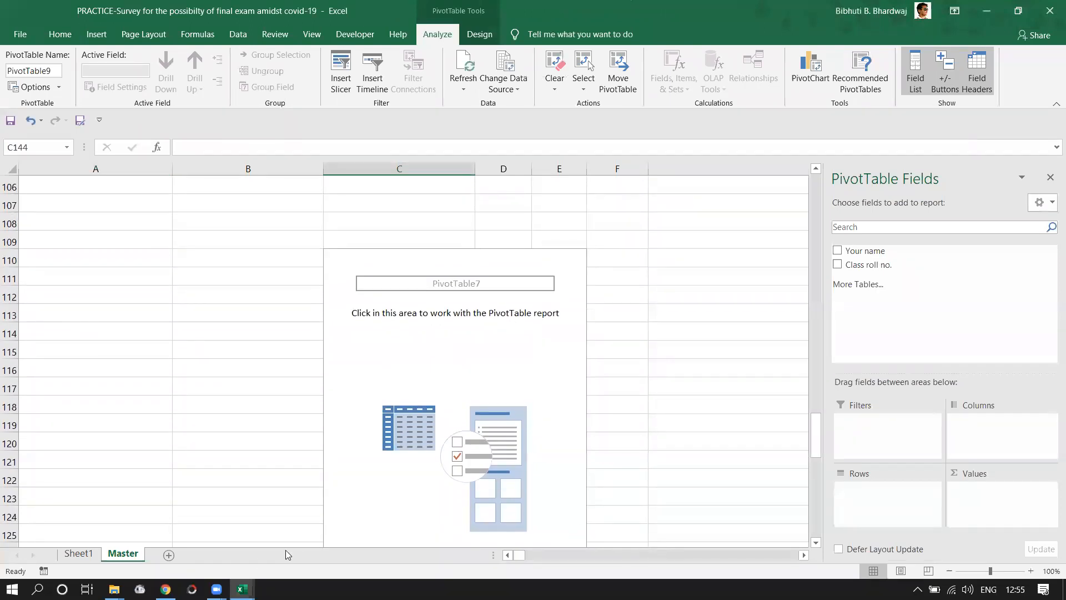